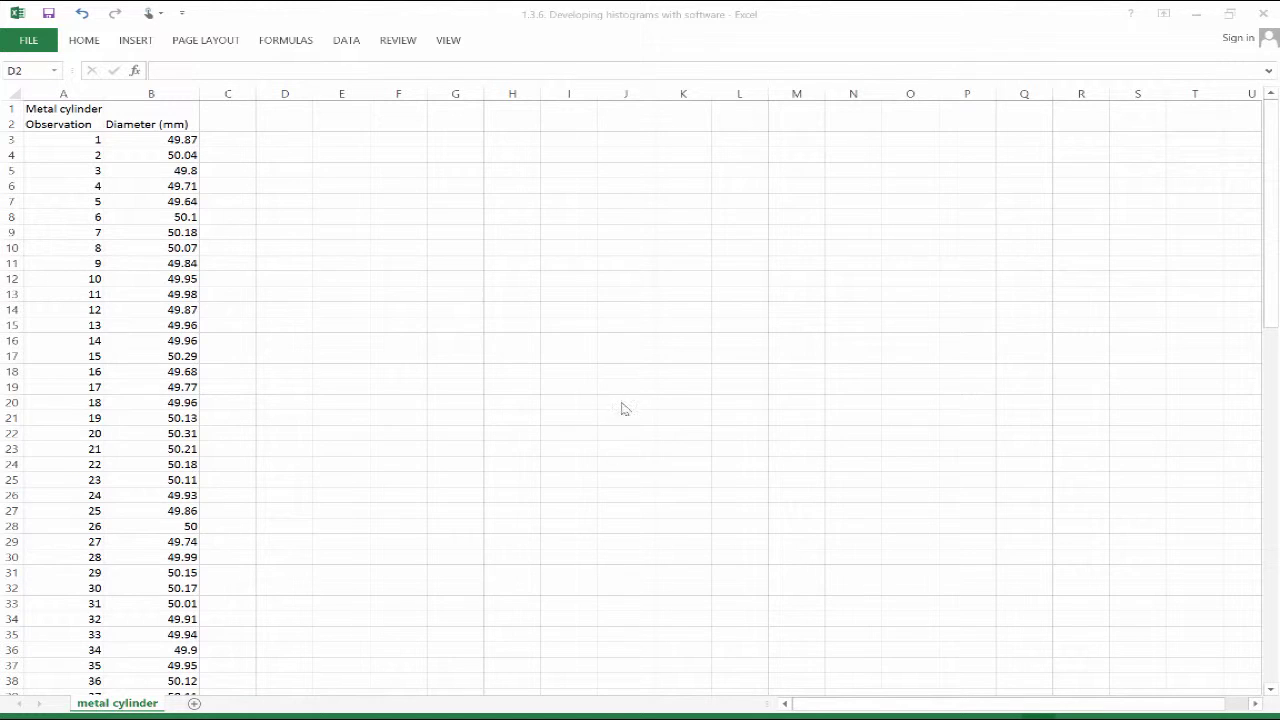
- Look through the full list of metal cylinder diameter observations down to the last row
key("alt+Tab")
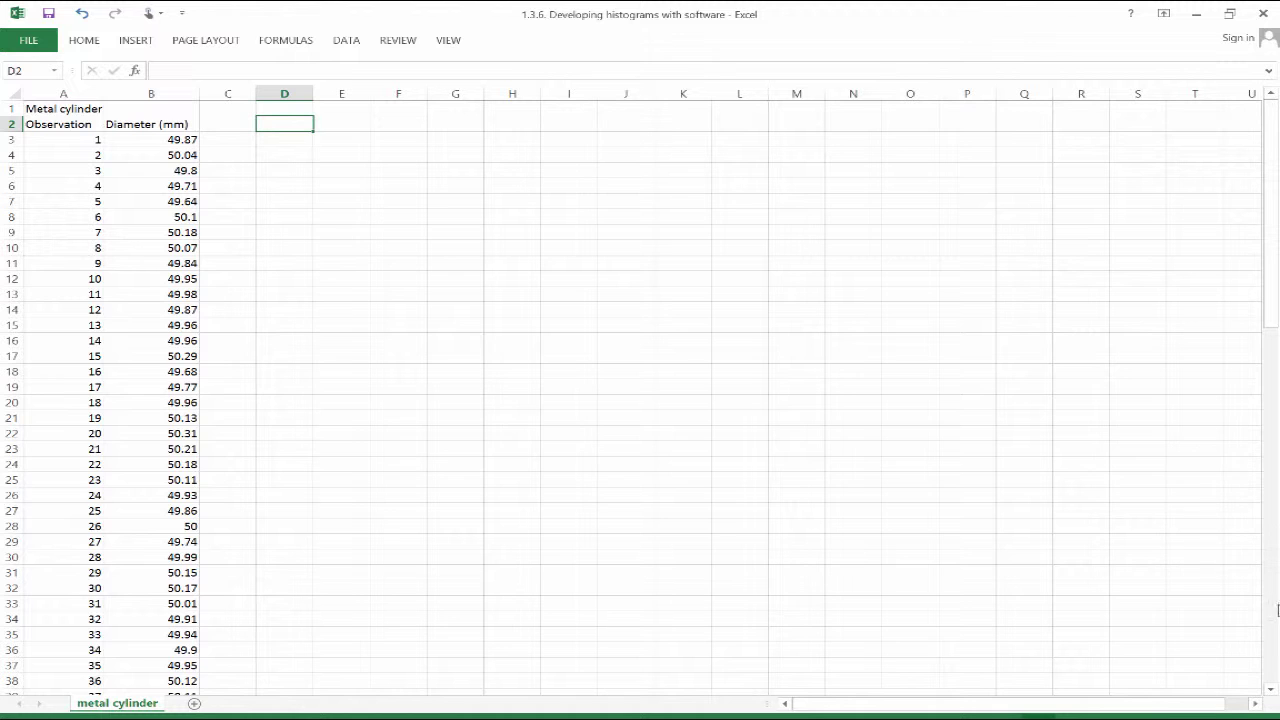
scroll(1276, 614, "down", 20)
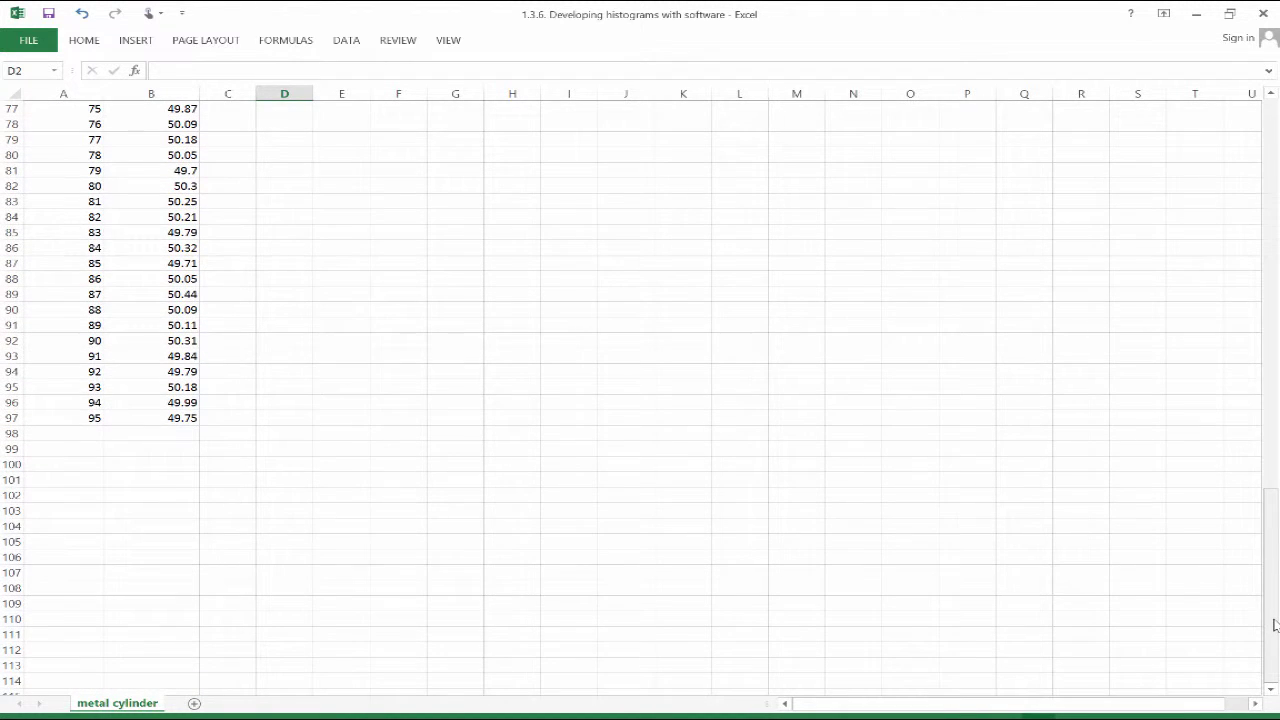
scroll(1266, 217, "up", 13)
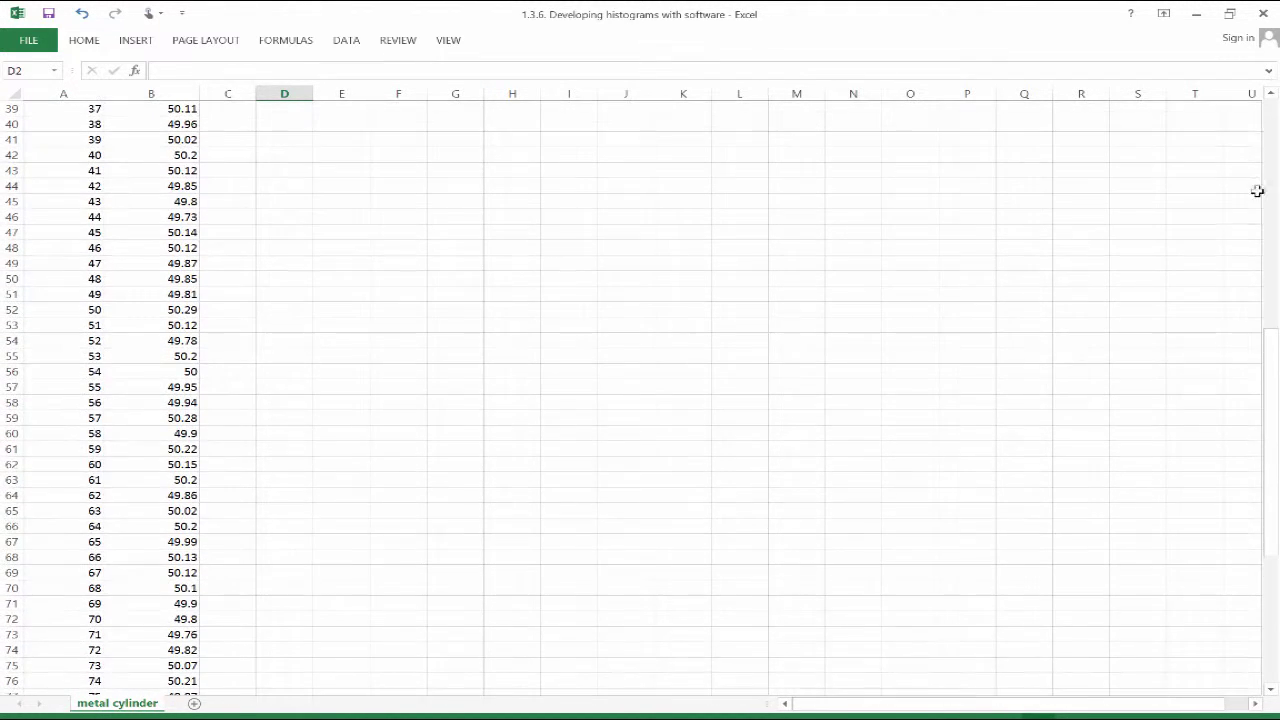
scroll(1276, 150, "up", 12)
scroll(1276, 150, "up", 1)
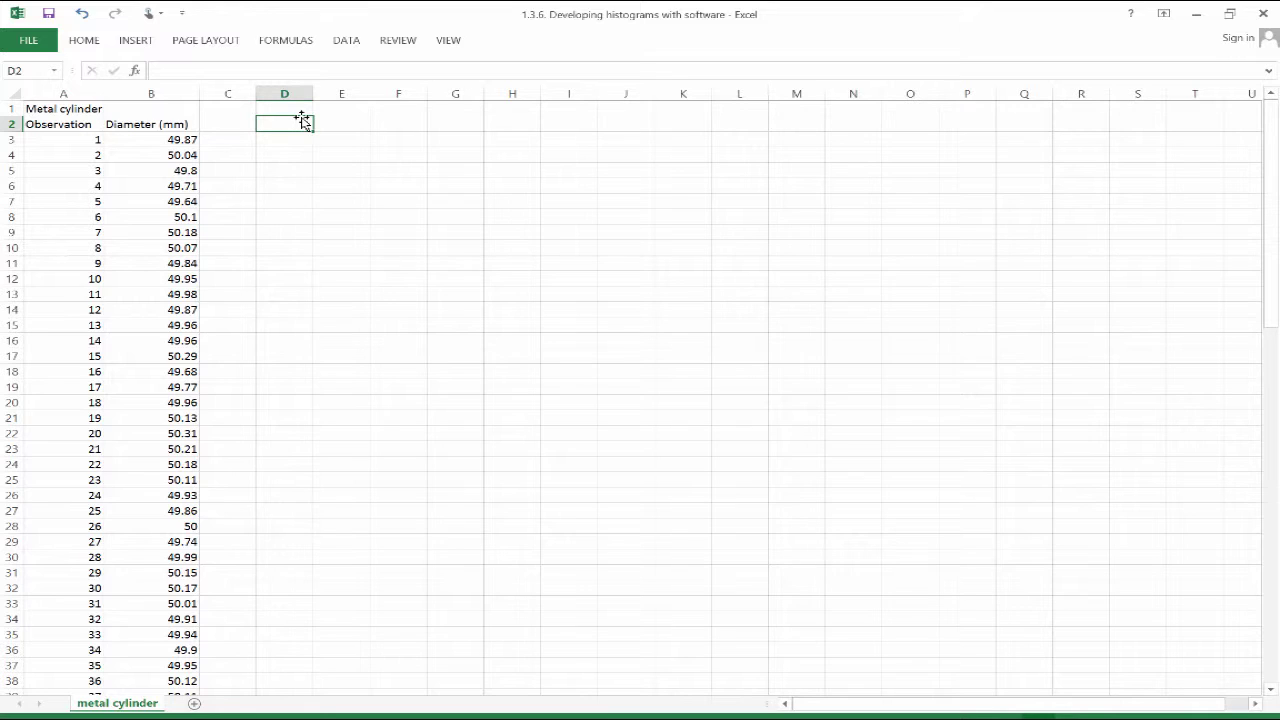
- Enter the labels min, max, range, bins and bin width in cells D2 to D6
type("min")
key("Return")
type("max")
key("Return")
type("range")
key("Return")
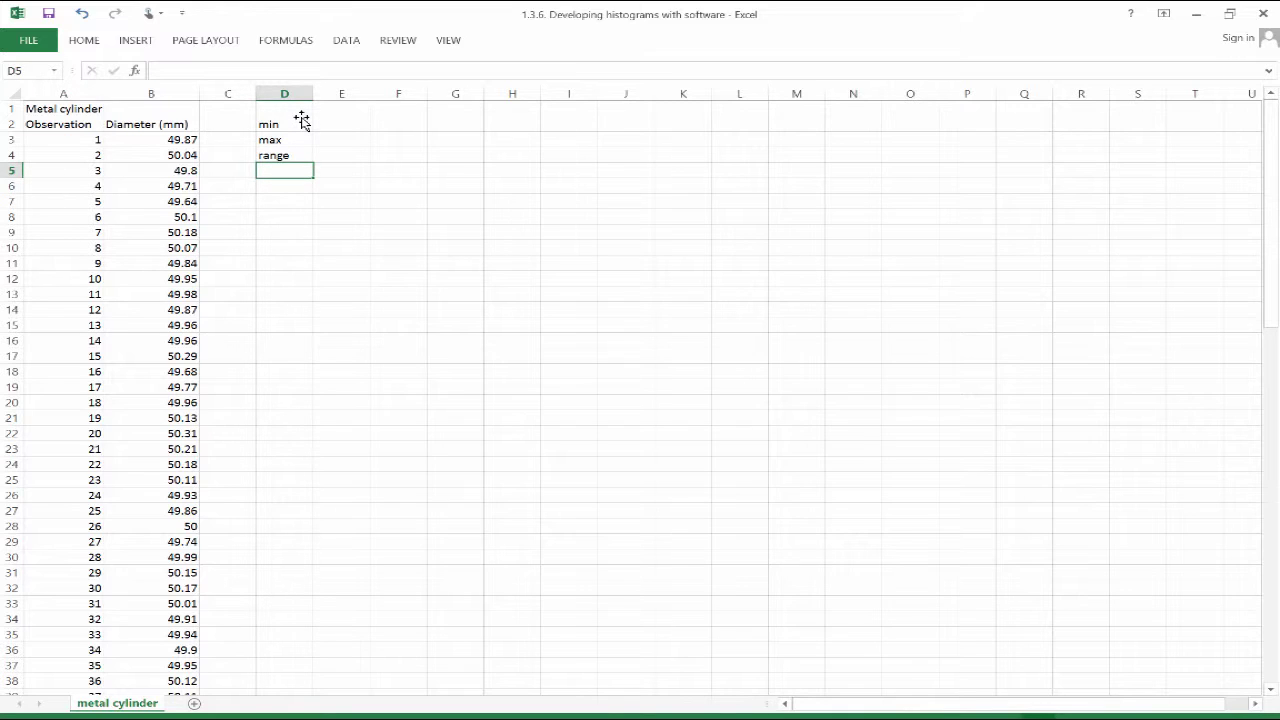
type("bins")
key("Return")
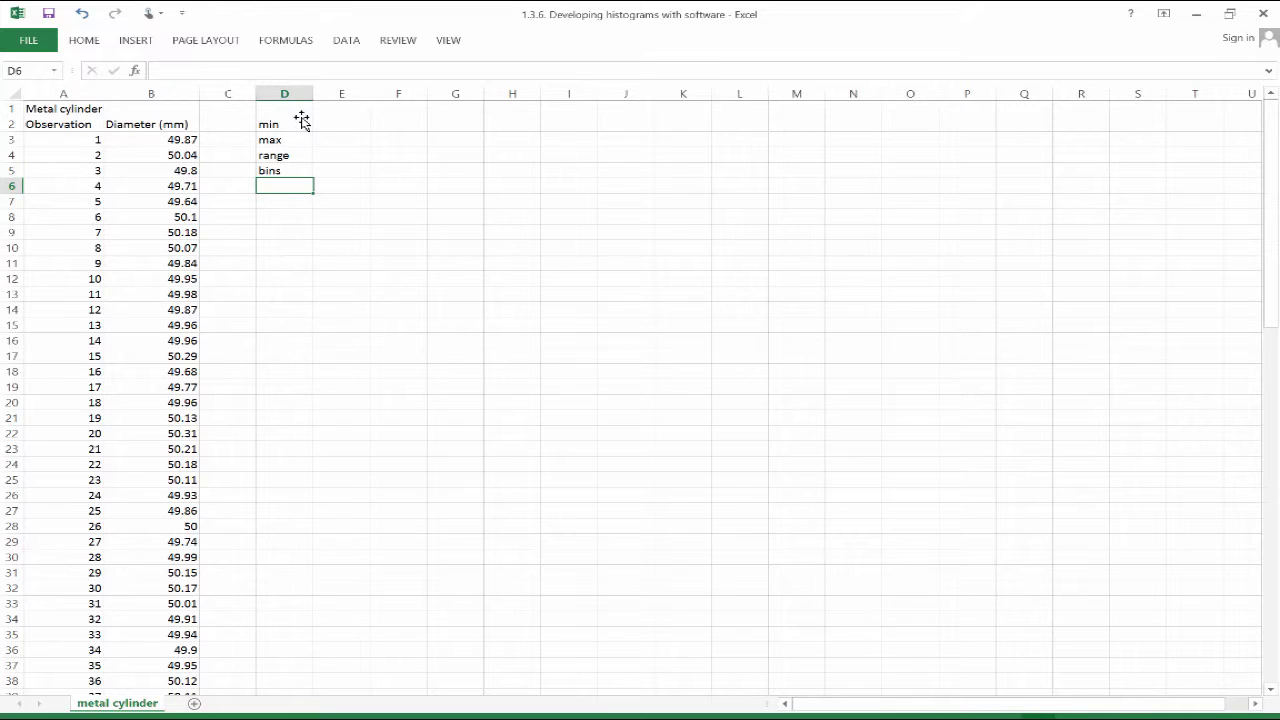
type("bin width")
key("Return")
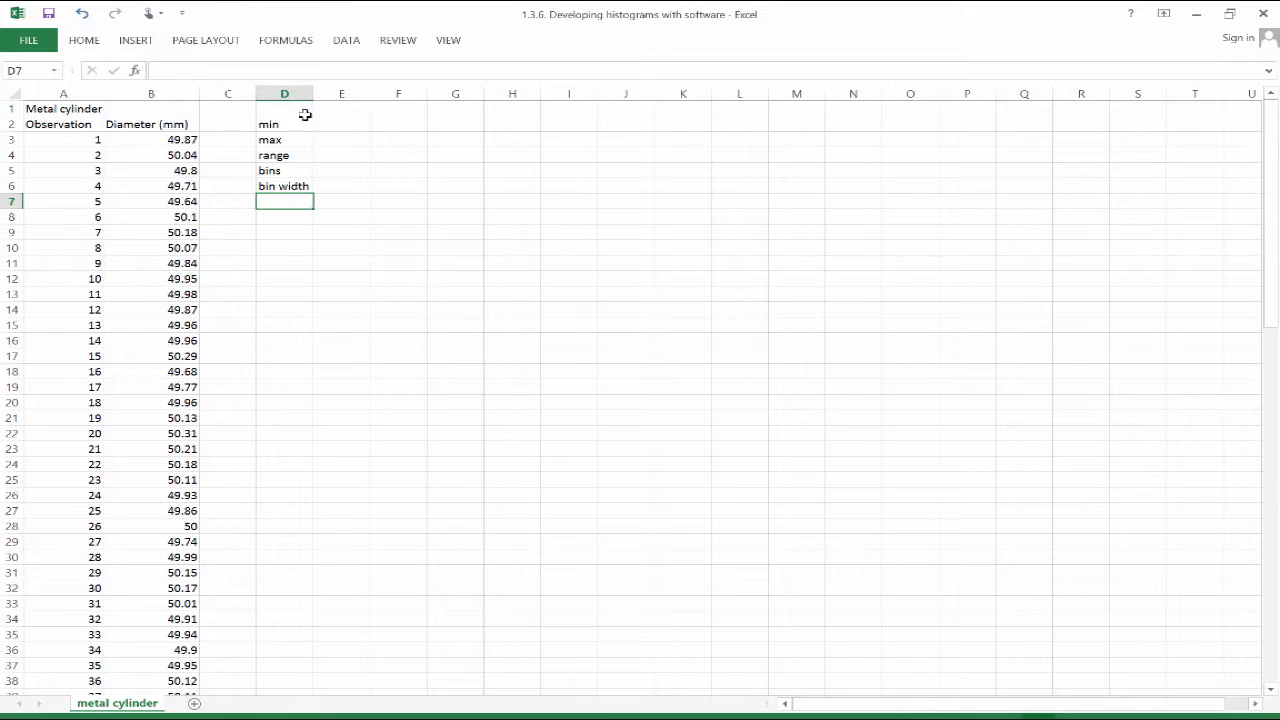
- Calculate the minimum diameter in E2 with the MIN function over B3:B97
left_click(334, 126)
type("=")
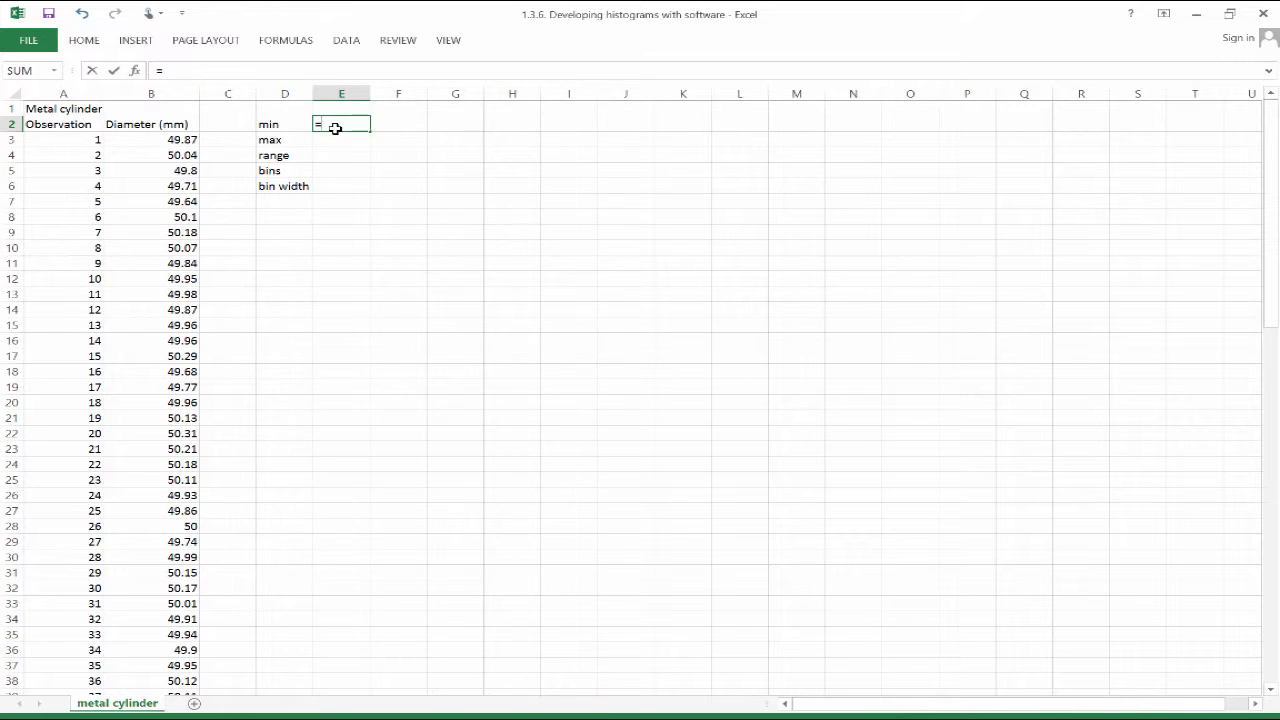
type("min(")
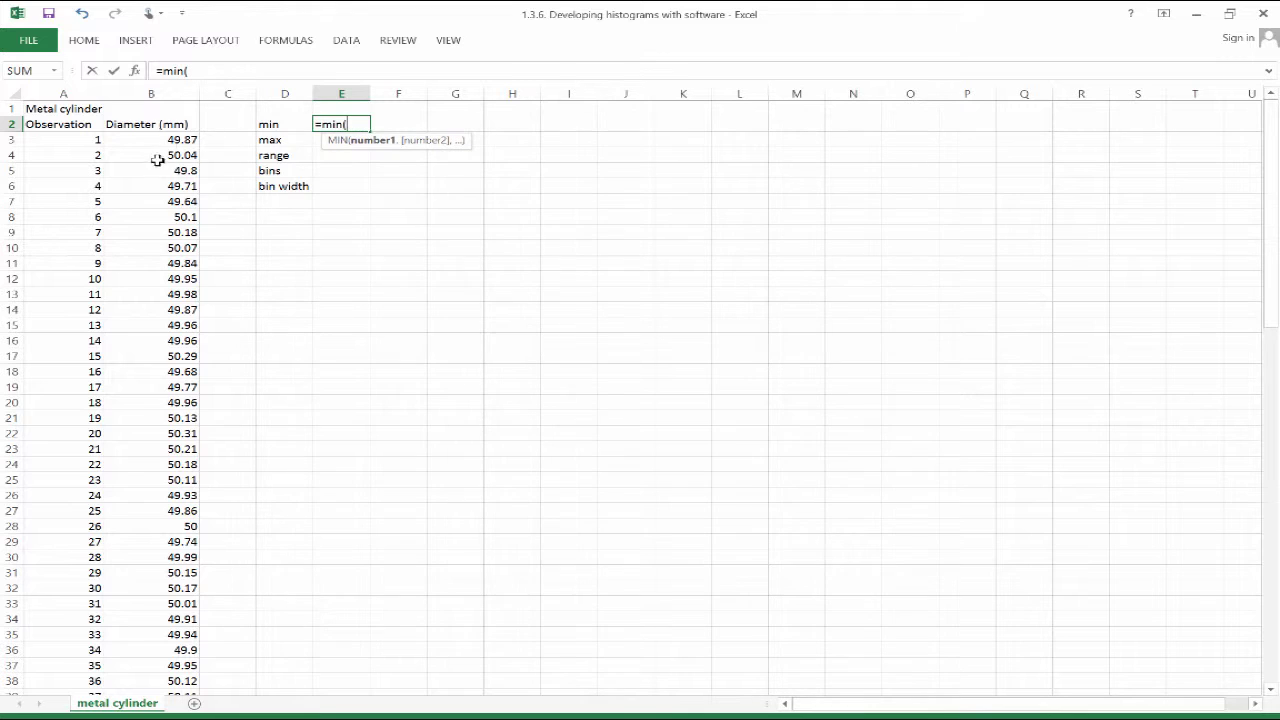
left_click_drag(174, 141, 112, 340)
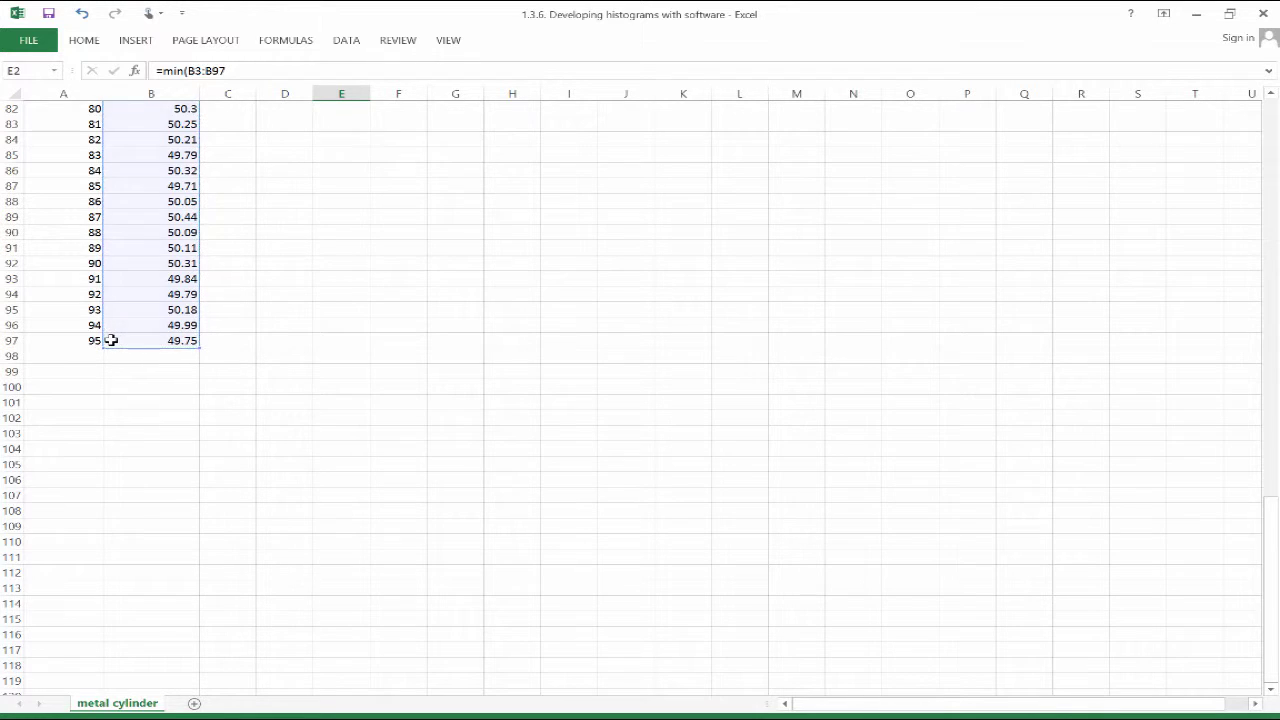
key("Return")
key("Up")
key("Up")
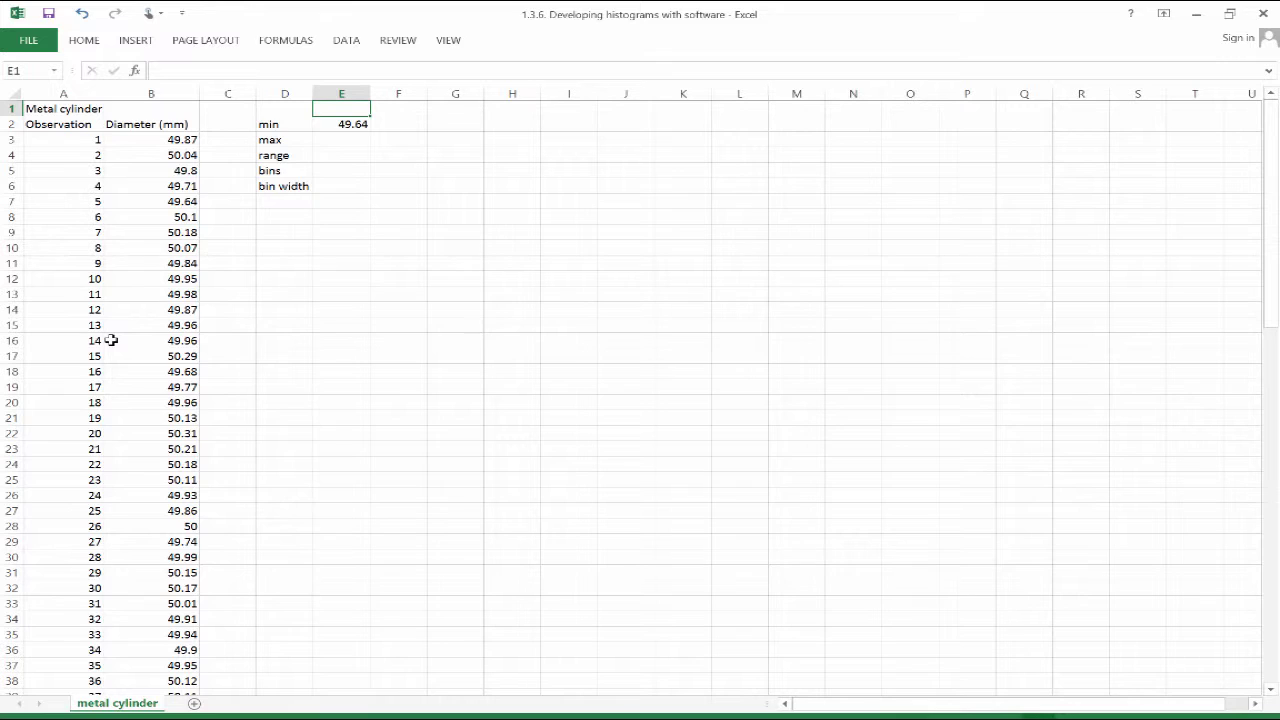
key("Down")
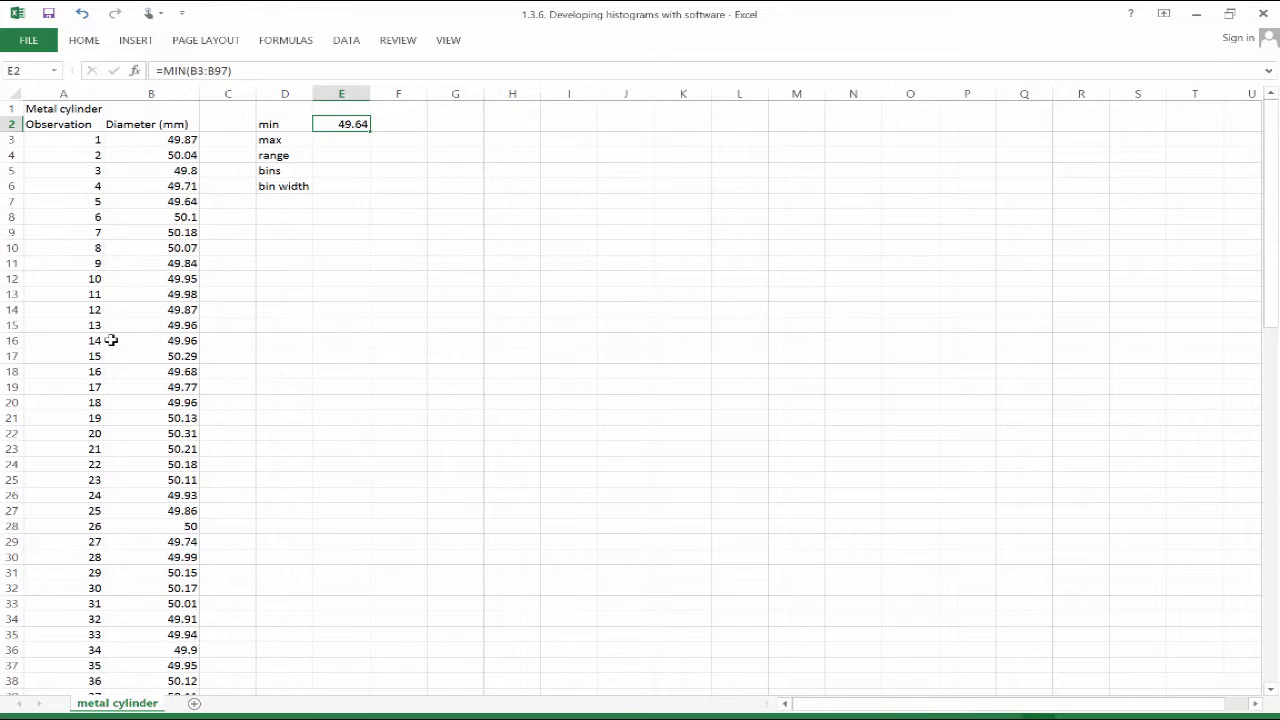
- Calculate the maximum diameter in E3 with the MAX function over all the diameter observations
key("Down")
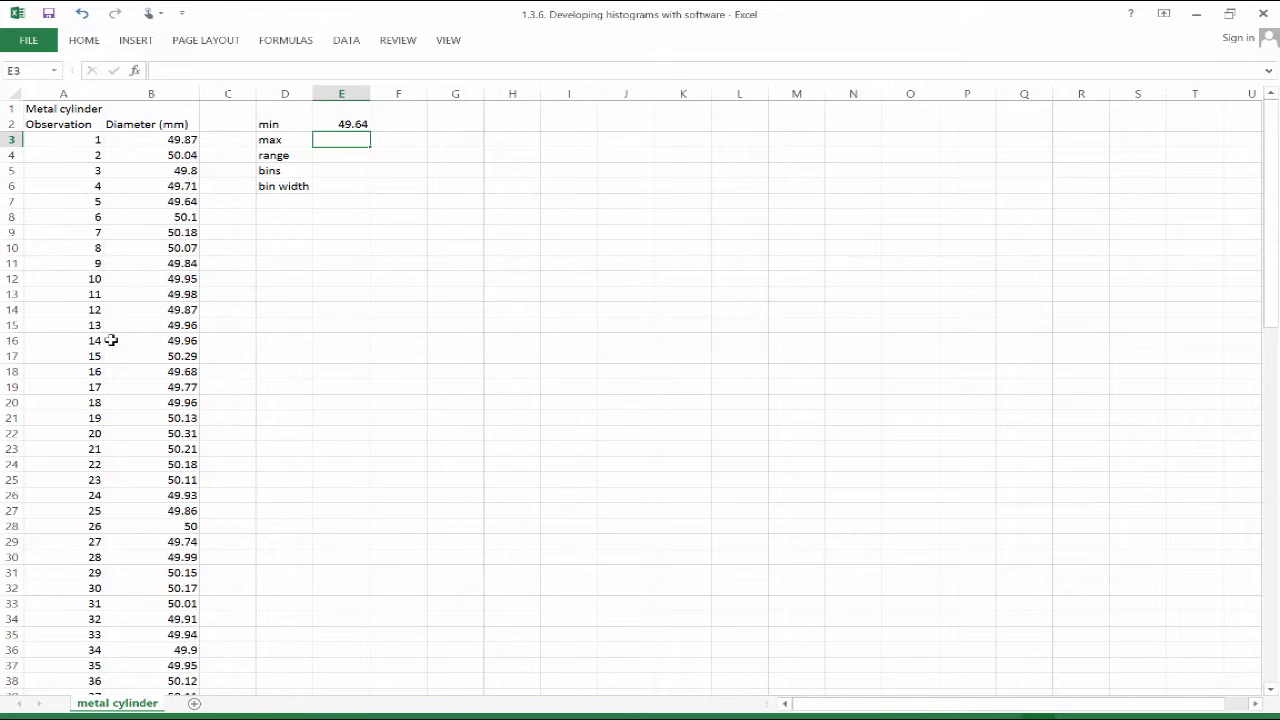
type("=max(")
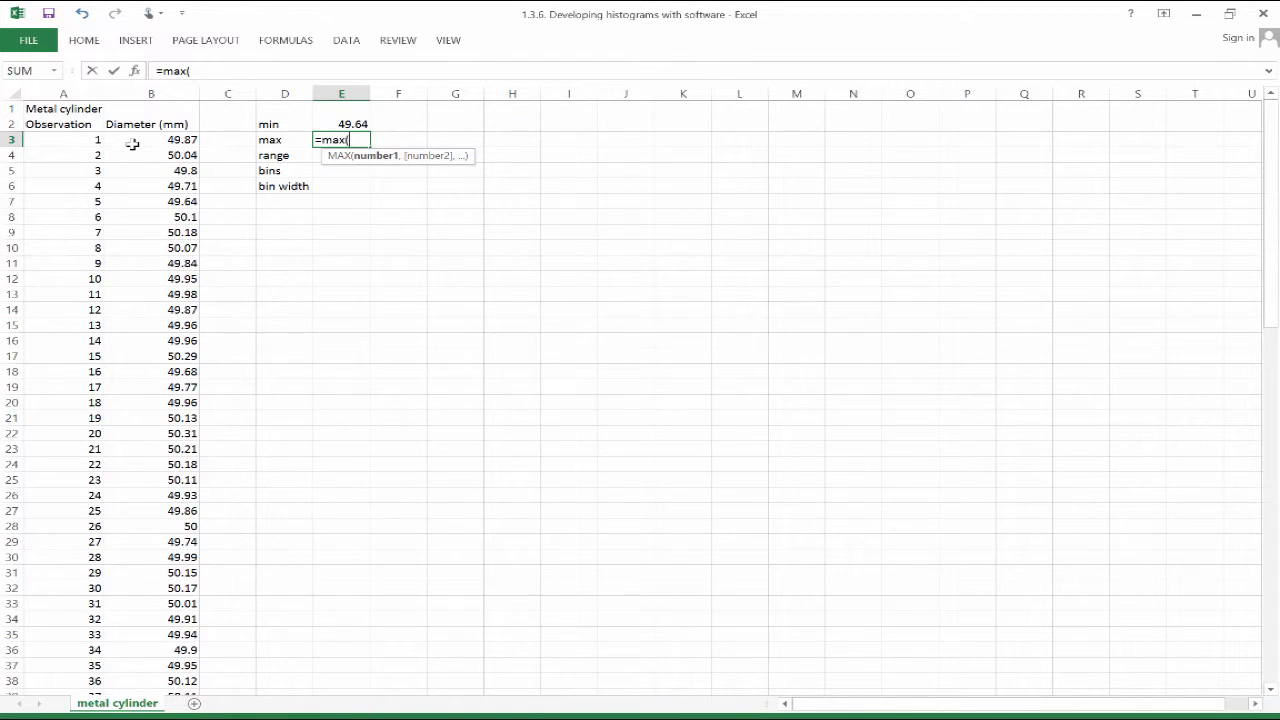
left_click_drag(132, 145, 164, 628)
key("Return")
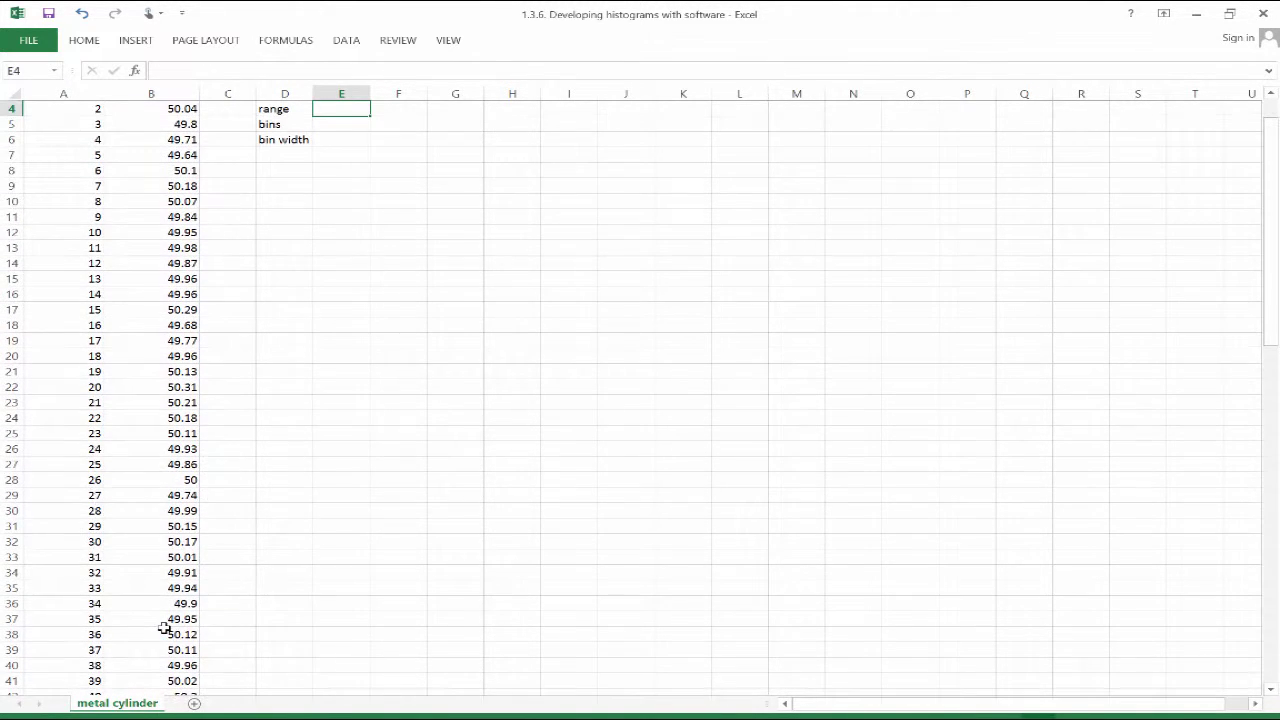
key("Up")
key("Up")
key("Up")
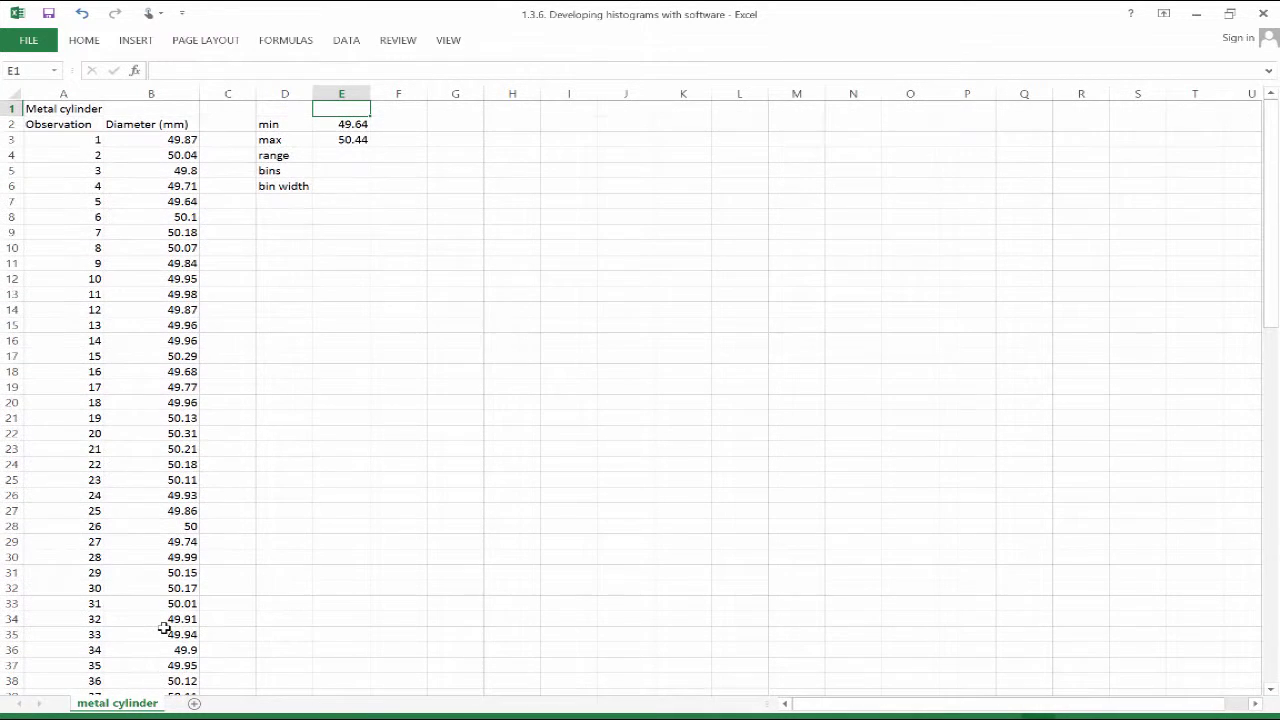
- Calculate the range in E4 by subtracting the minimum in E2 from the maximum in E3
key("Down")
key("Down")
key("Down")
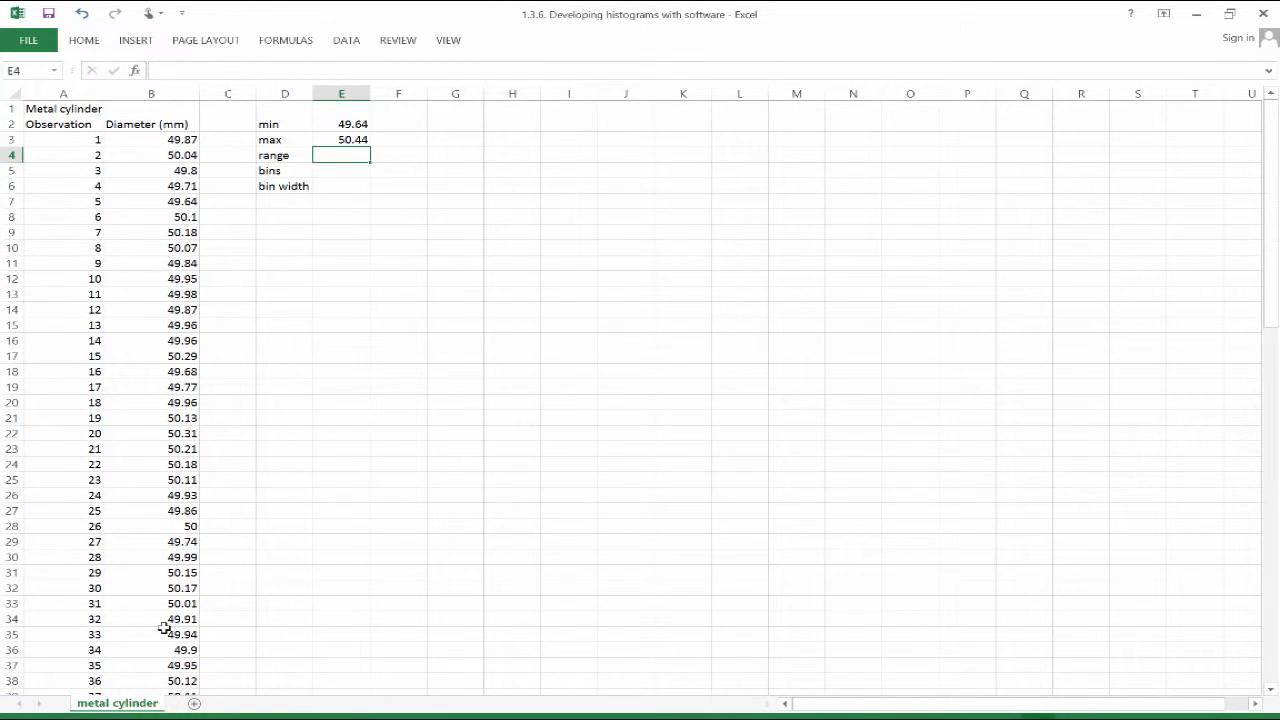
type("=")
left_click(327, 139)
type("-")
left_click(343, 121)
key("Return")
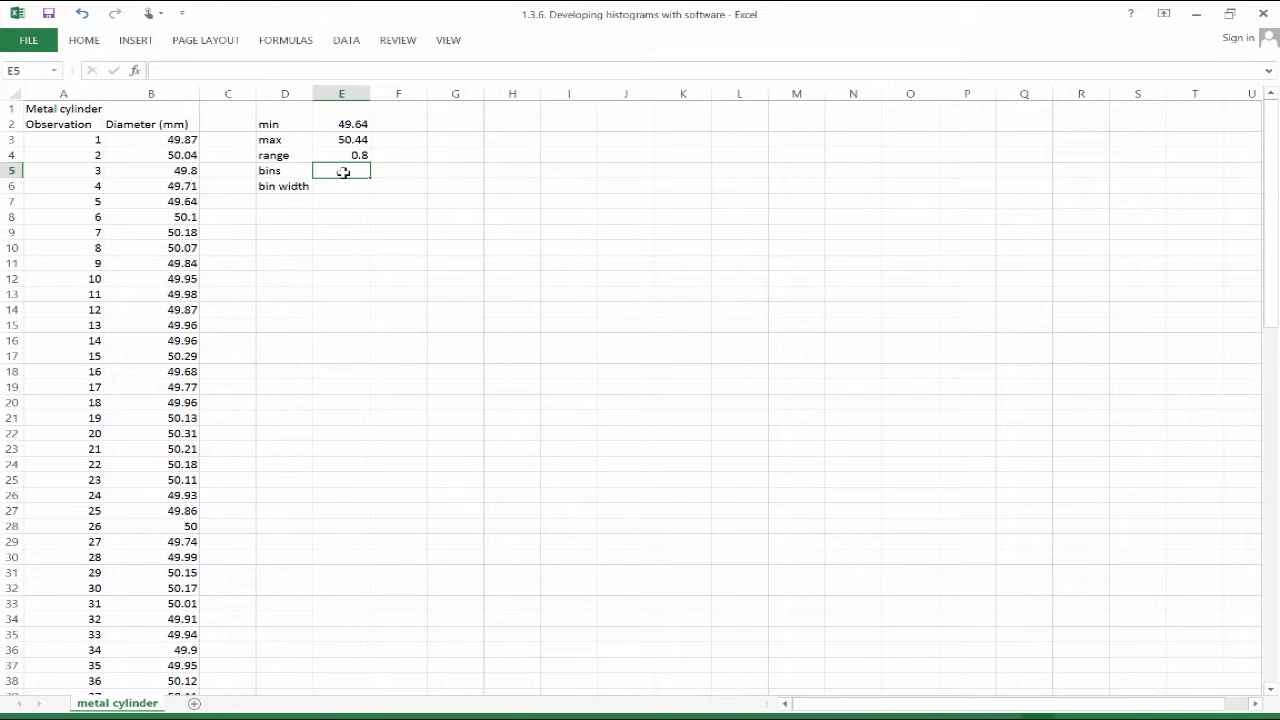
- Calculate the number of bins in E5 as the square root of 95 with =SQRT(95)
type("=")
type("sqrt(")
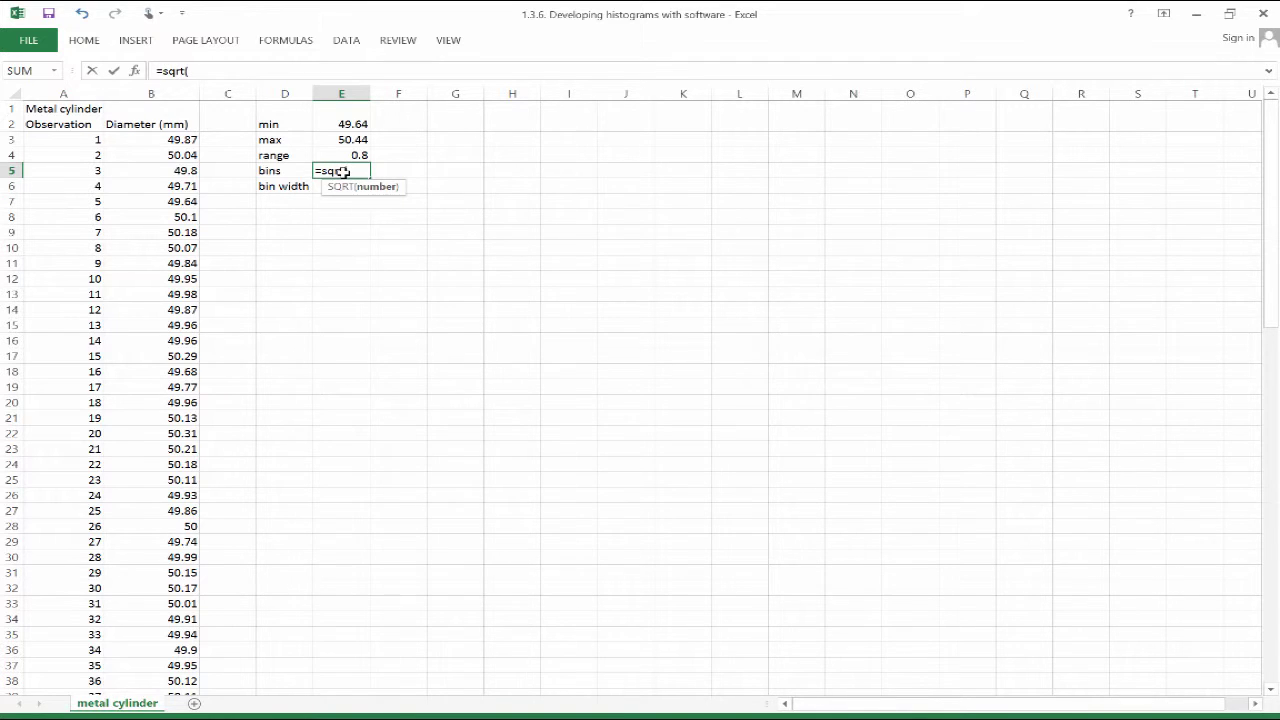
type("95")
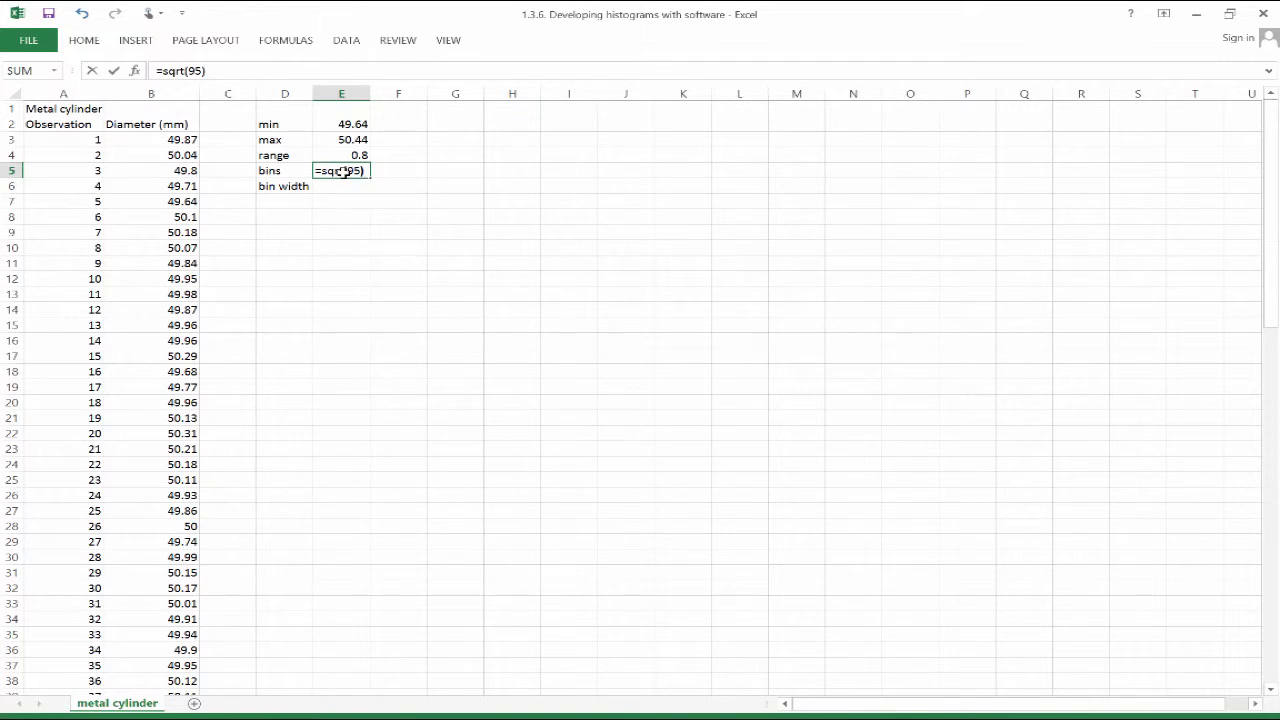
key("Return")
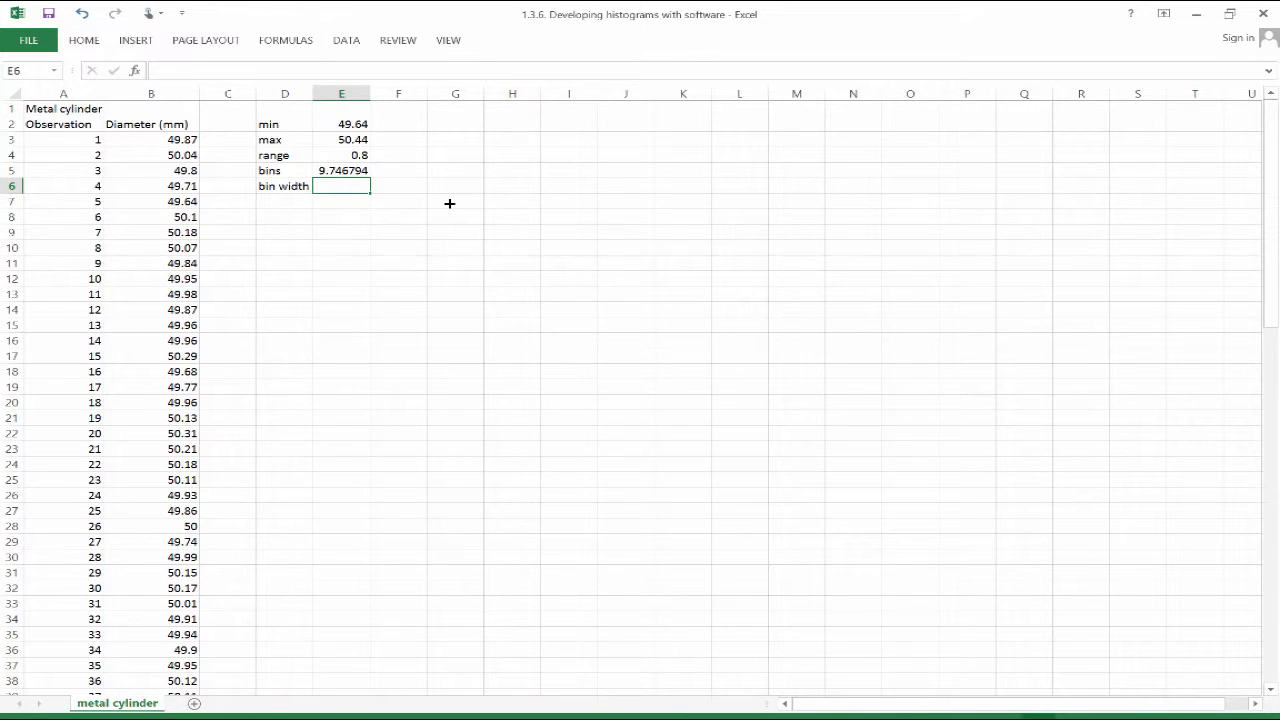
- Wrap the square root formula in E5 in ROUNDUP with 0 digits to get a whole number of bins
left_click(319, 171)
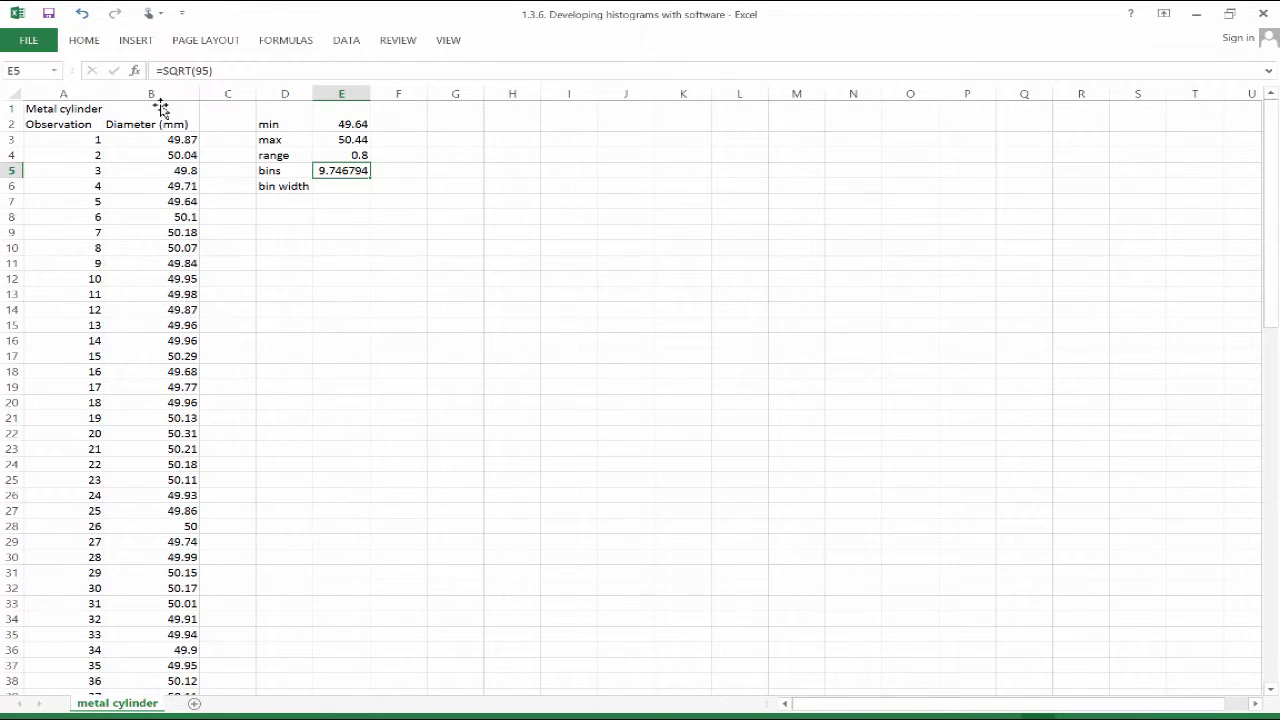
left_click(165, 71)
type("roundup(SQRT(95")
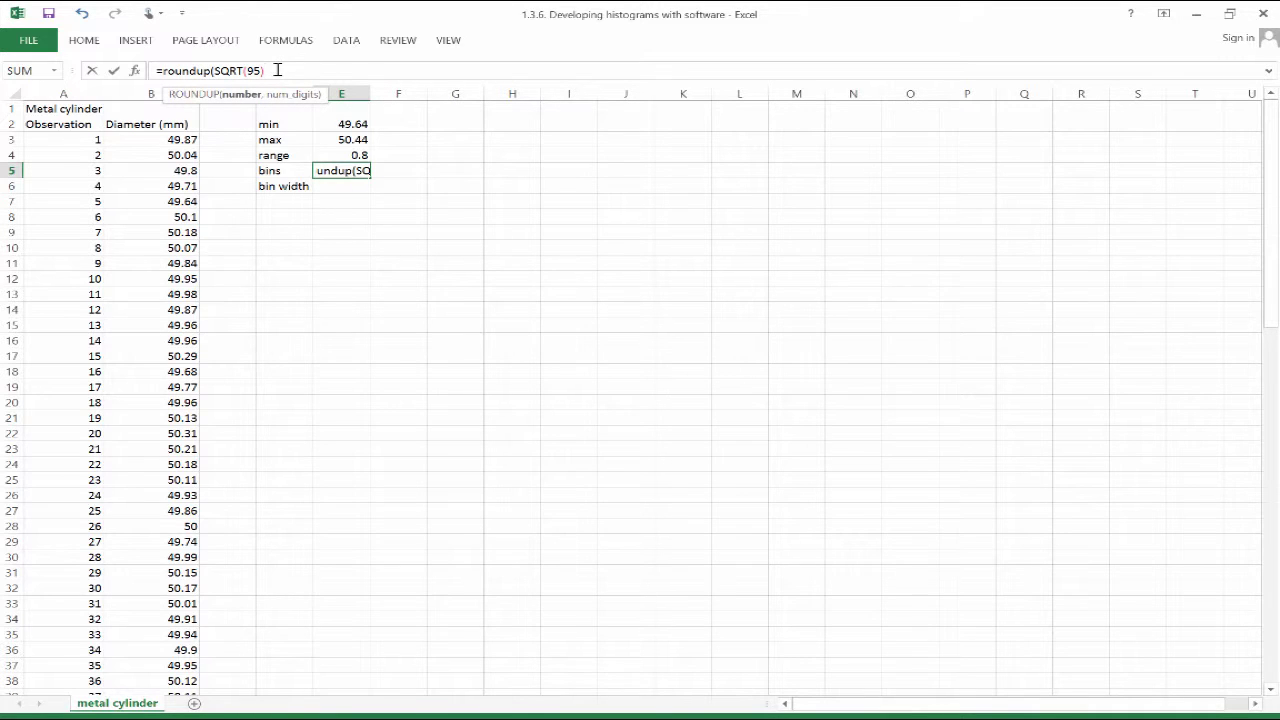
type("),0")
key("Return")
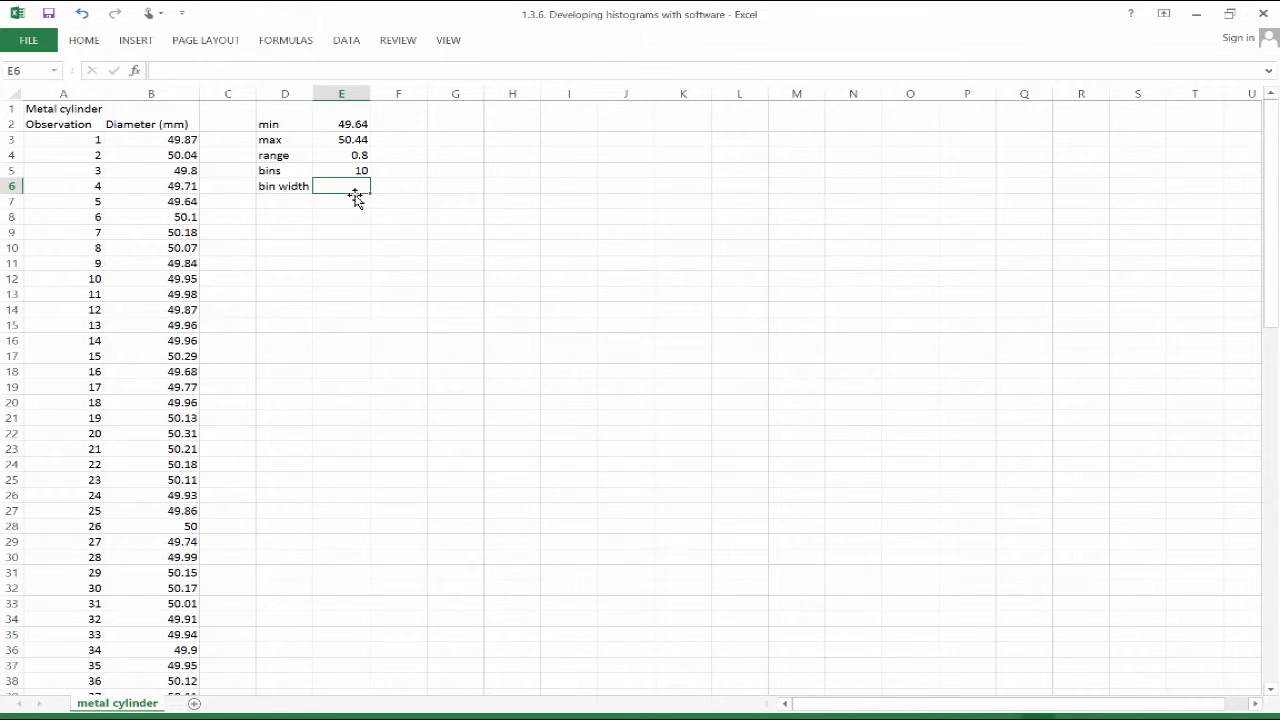
- Calculate the bin width in E6 by dividing the range by the number of bins with =E4/E5
type("=")
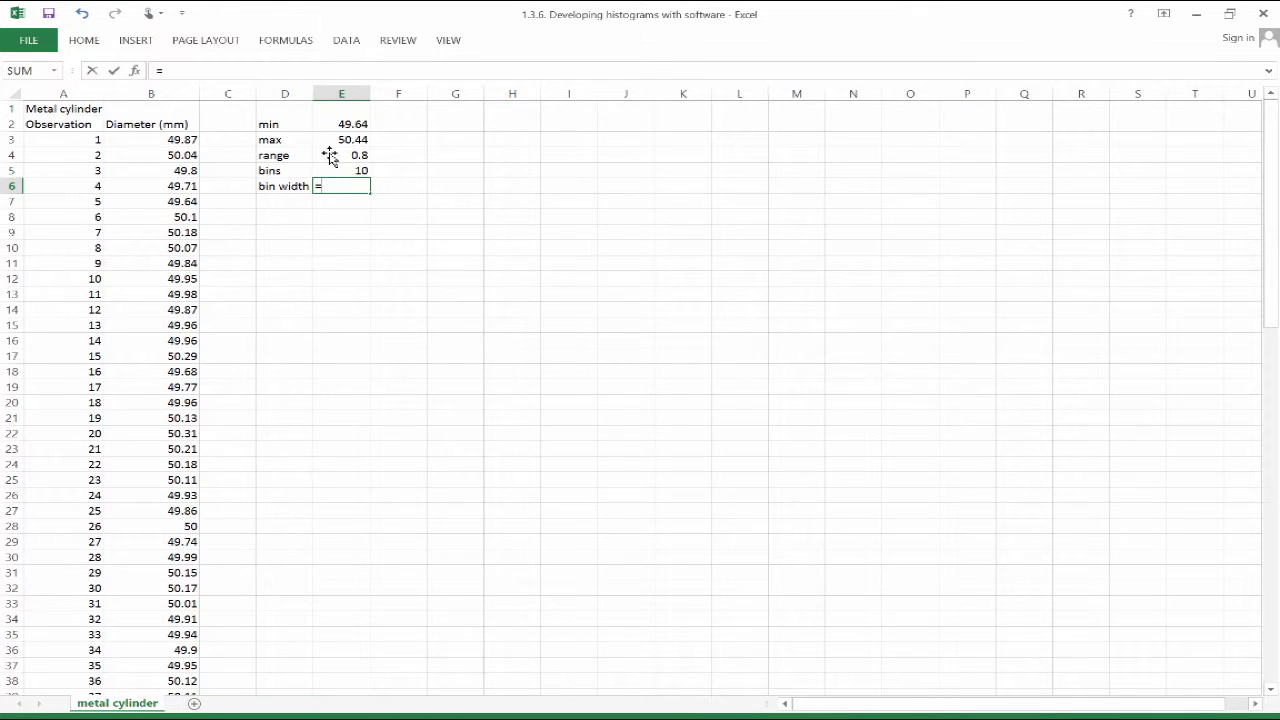
left_click(345, 157)
type("/")
left_click(342, 171)
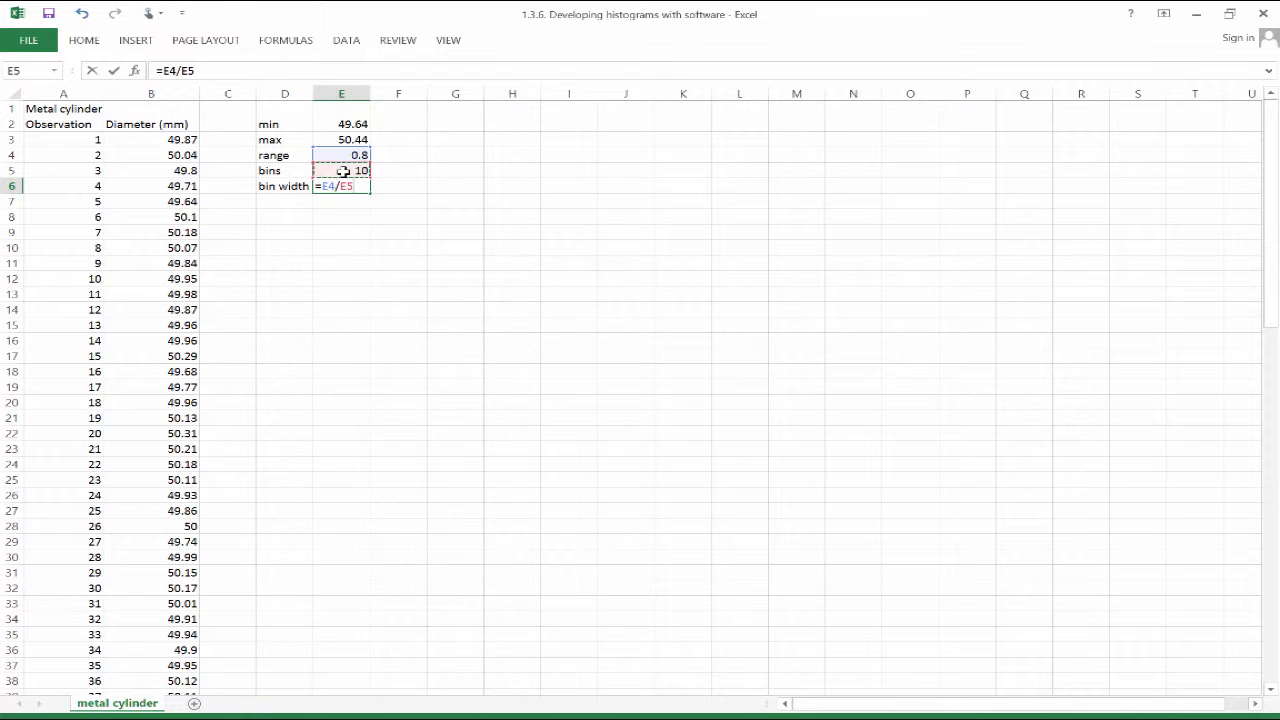
key("Return")
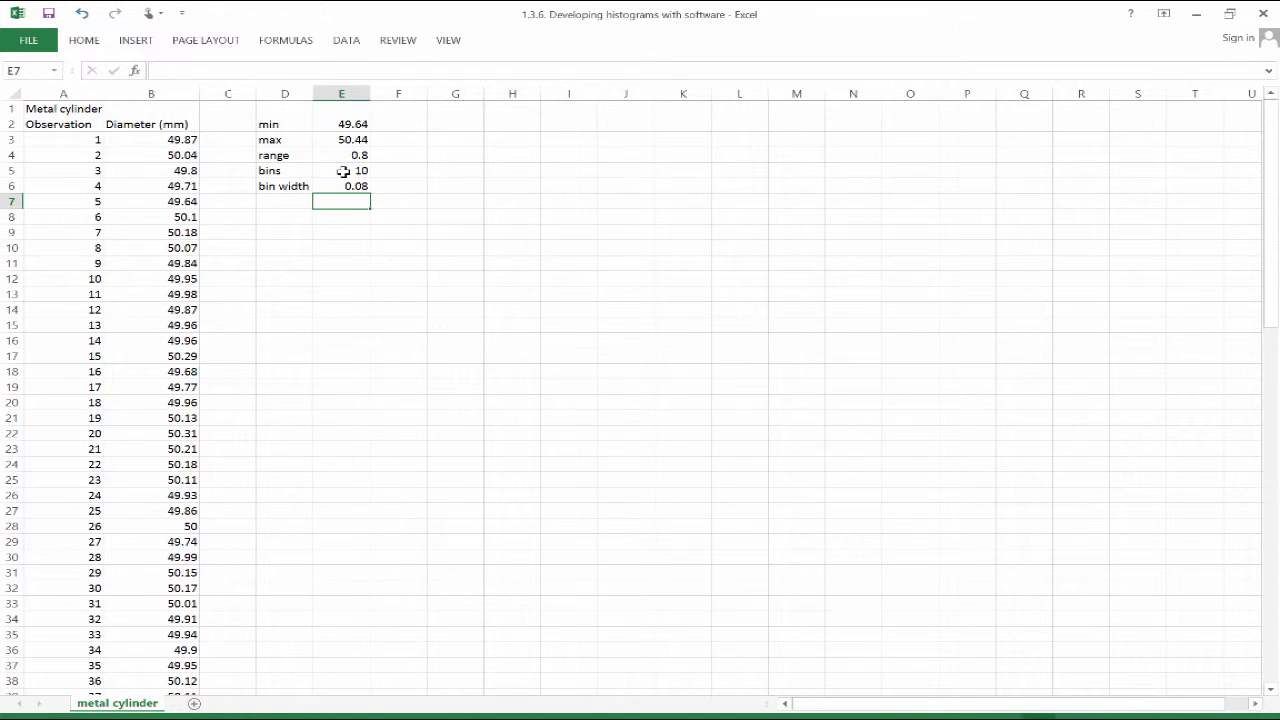
- Start the list of bin limits in G2 with a reference to the minimum, =E2
left_click(443, 127)
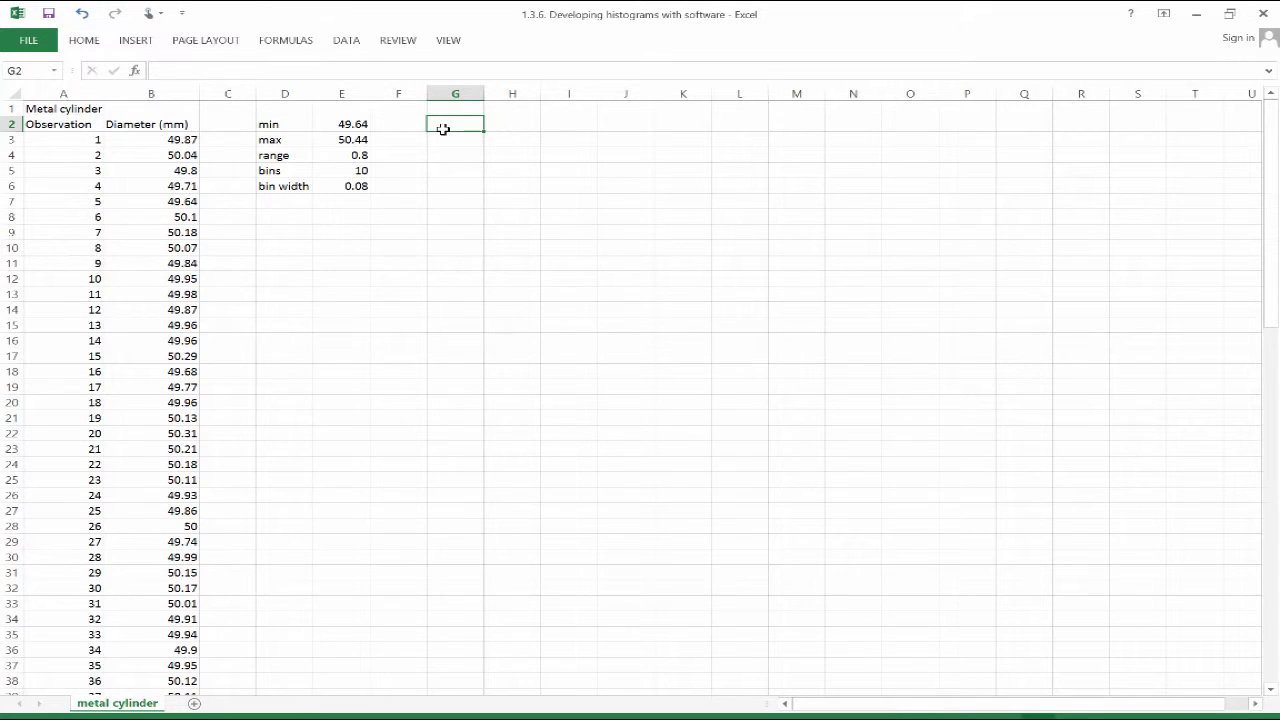
type("=mi")
key("BackSpace")
key("BackSpace")
key("BackSpace")
type("=")
left_click(352, 125)
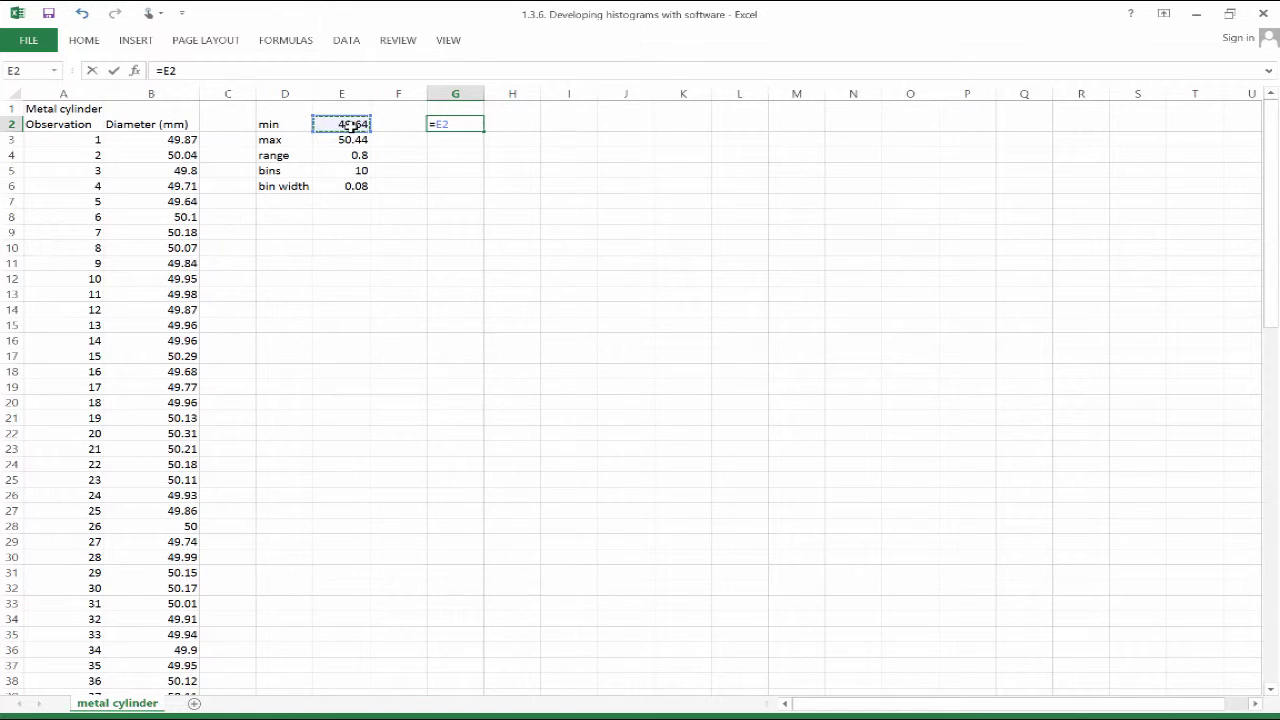
key("Return")
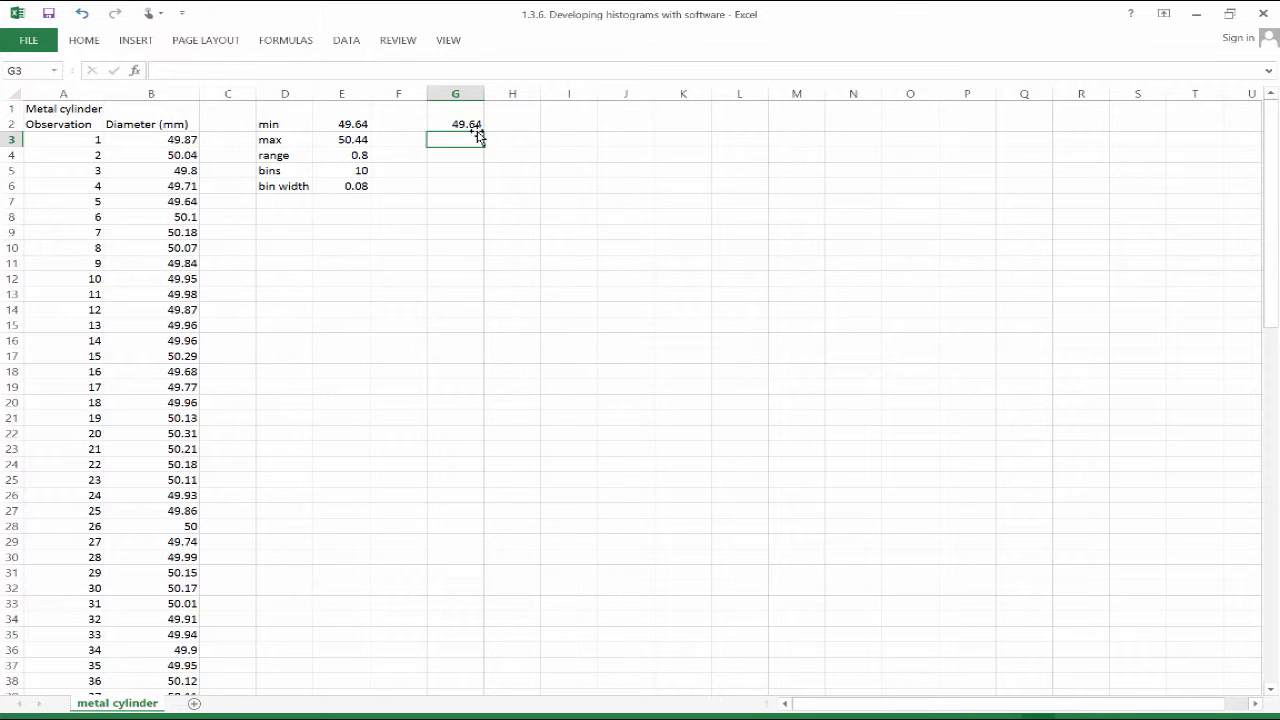
- Calculate the second bin limit in G3 by adding the bin width to the first limit with =G2+E6
type("=")
left_click(469, 123)
type("+")
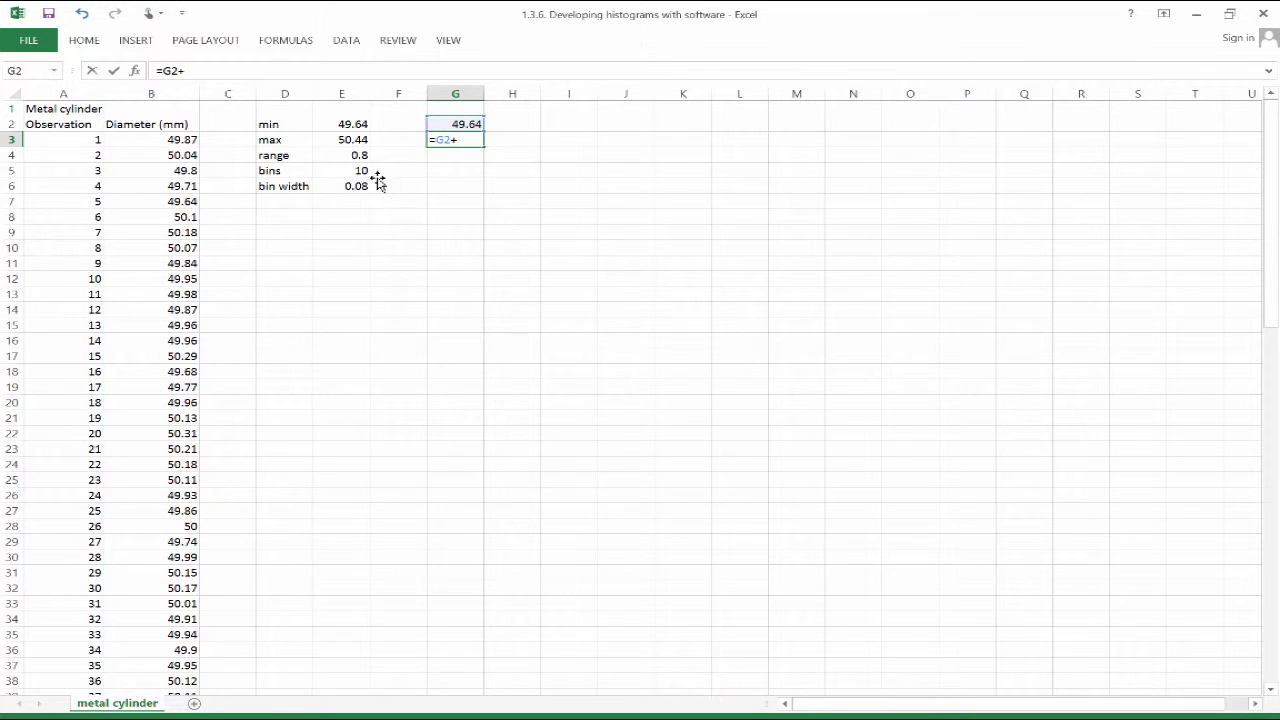
left_click(347, 194)
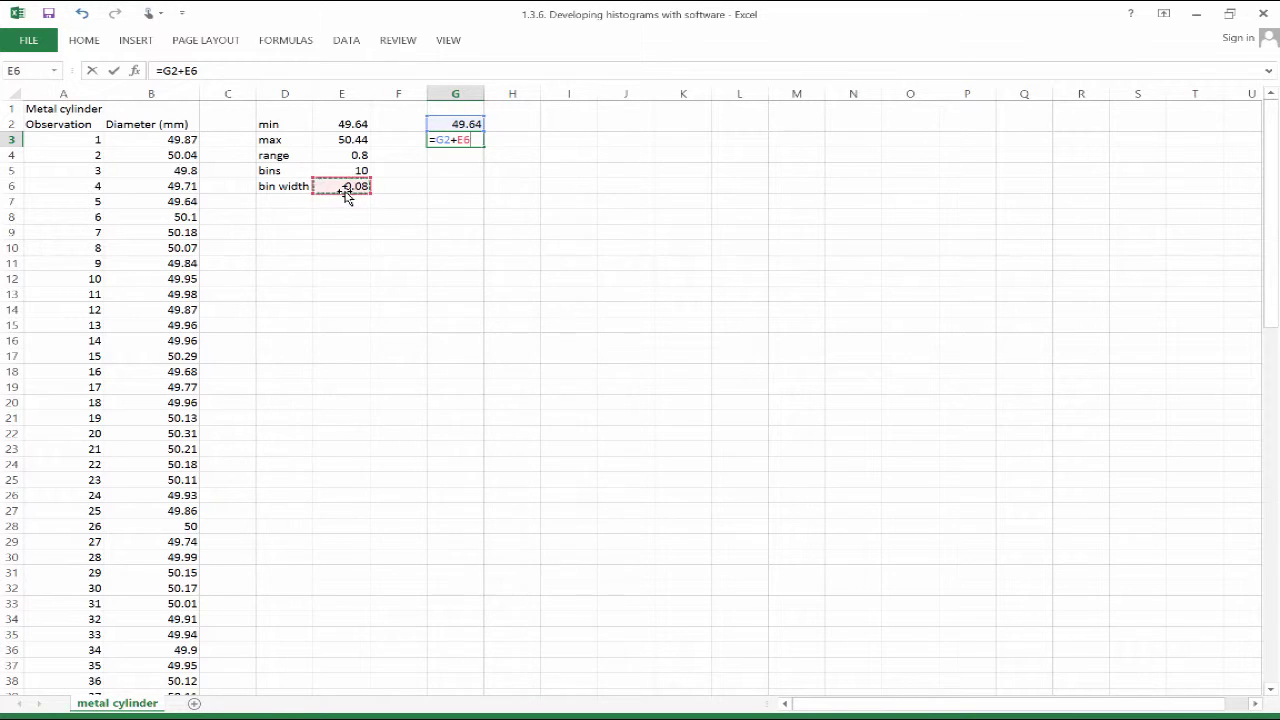
key("Return")
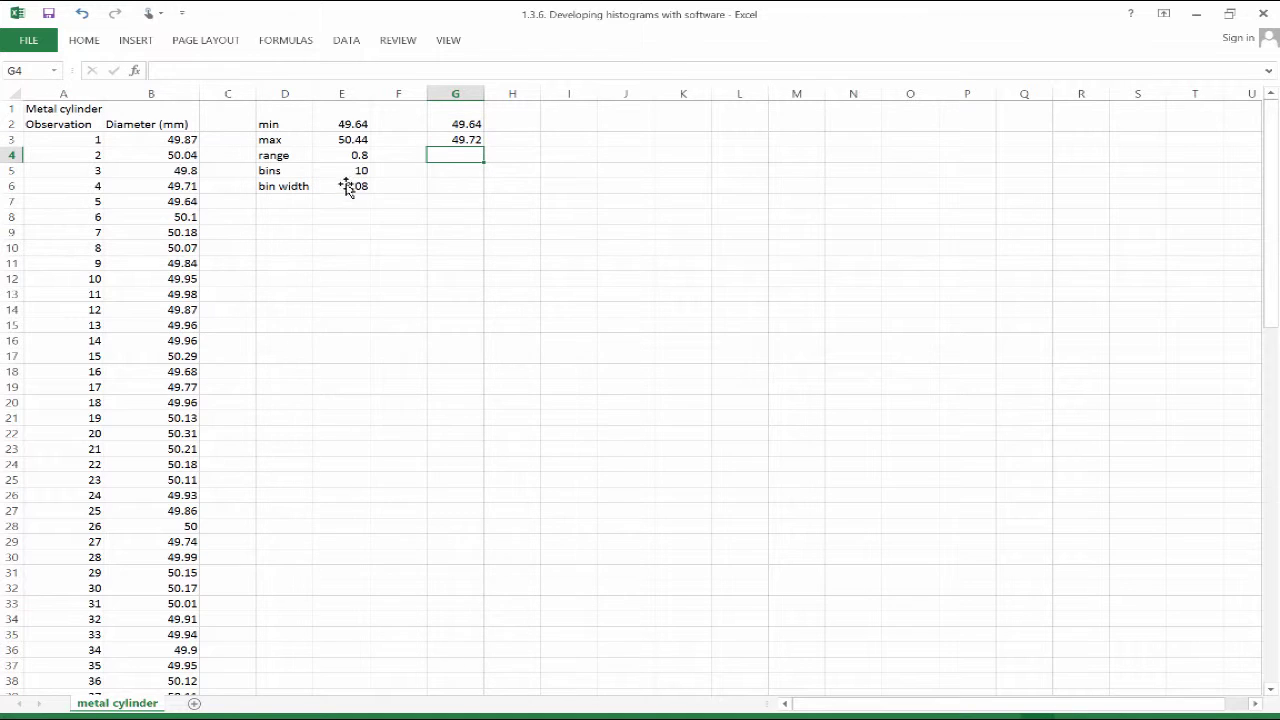
- Make the bin width reference in G3 absolute so the formula reads =G2+$E$6
left_click(444, 139)
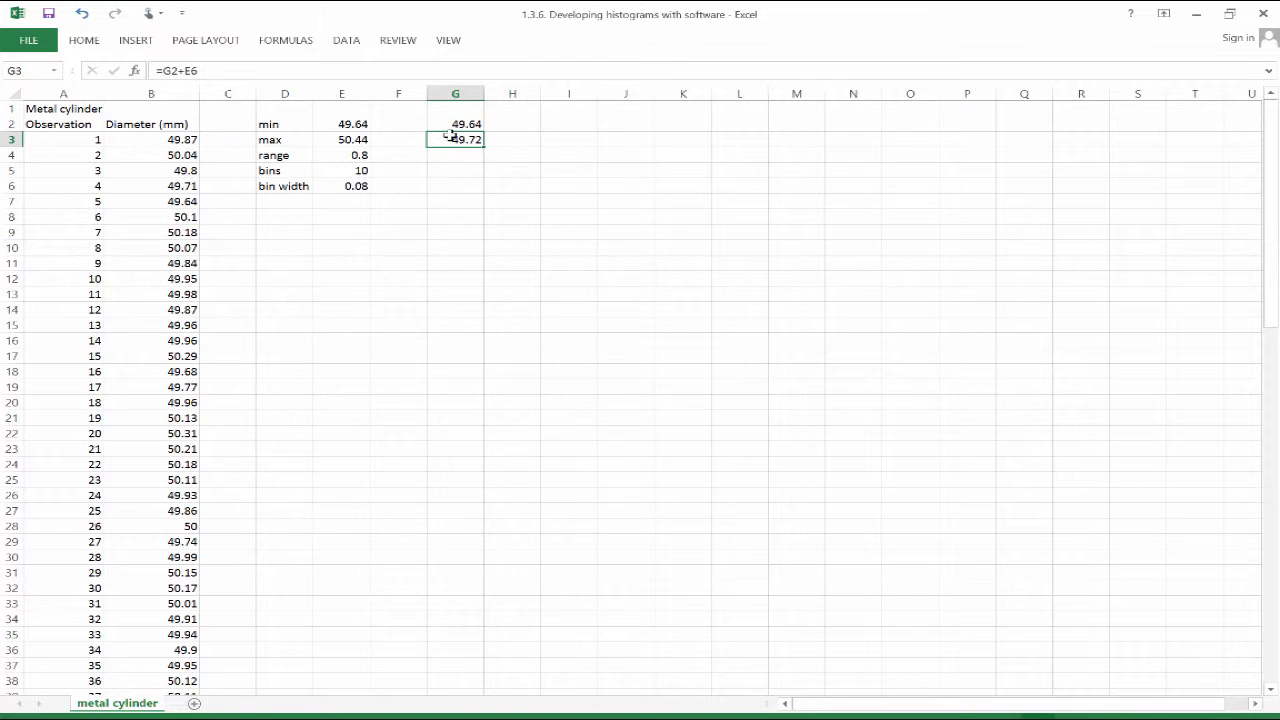
left_click(188, 72)
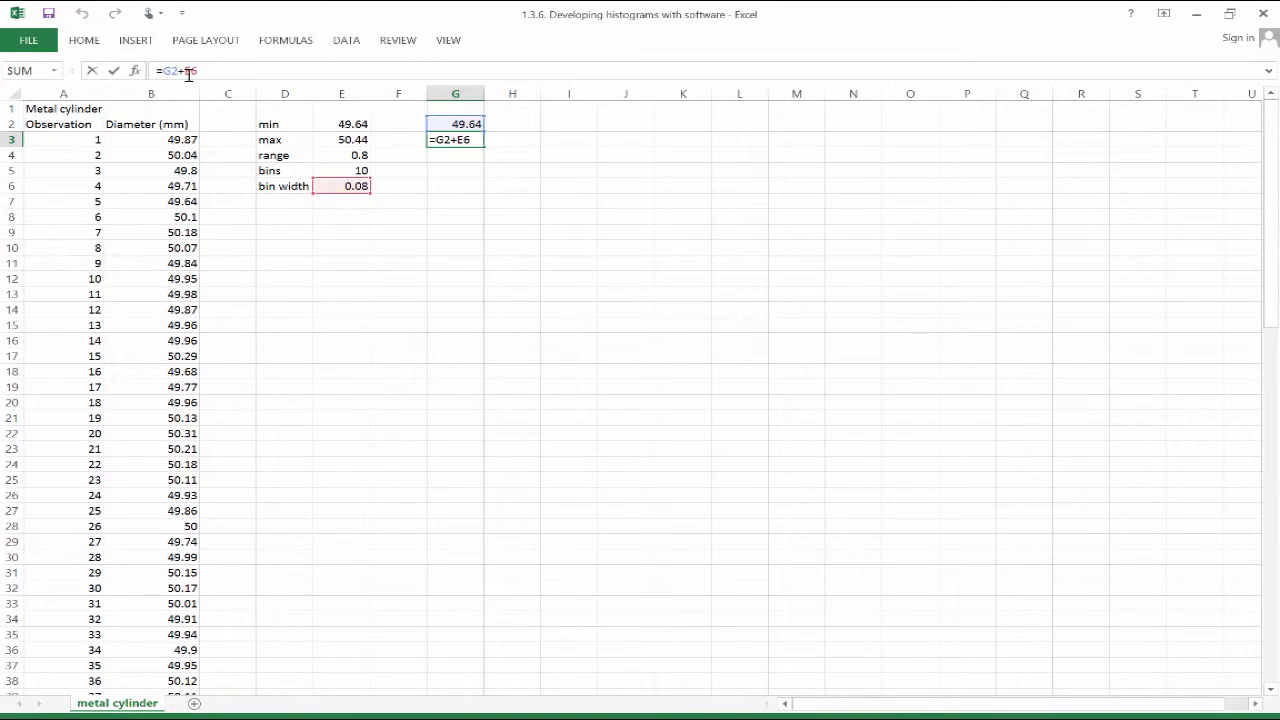
type("$")
left_click(199, 70)
type("$")
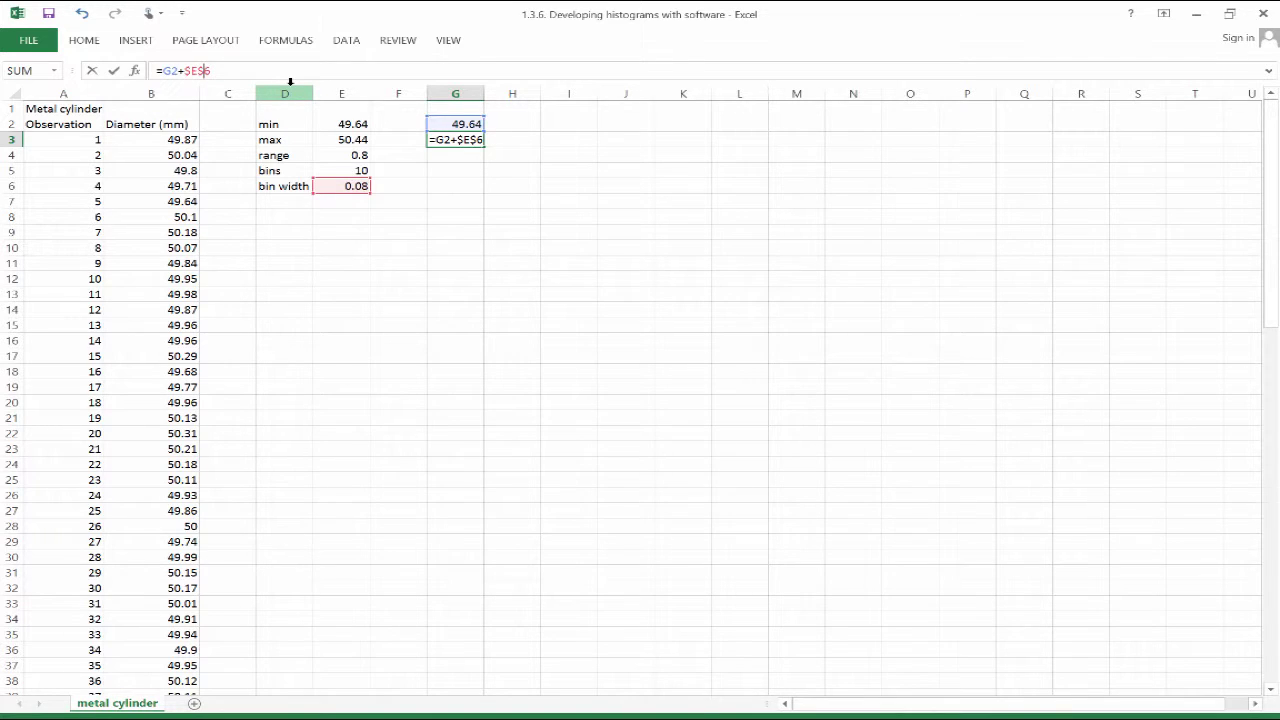
key("Return")
- Fill the bin limit formula from G3 down to G12
left_click(447, 138)
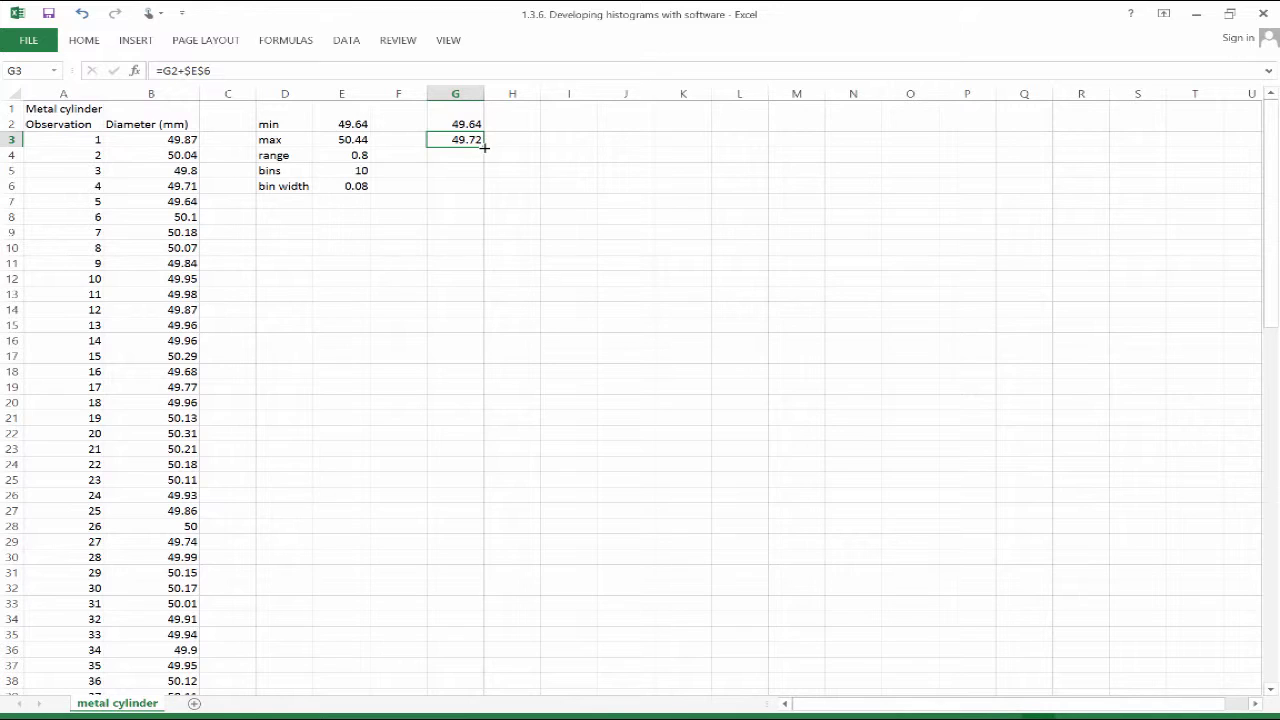
left_click_drag(485, 149, 475, 282)
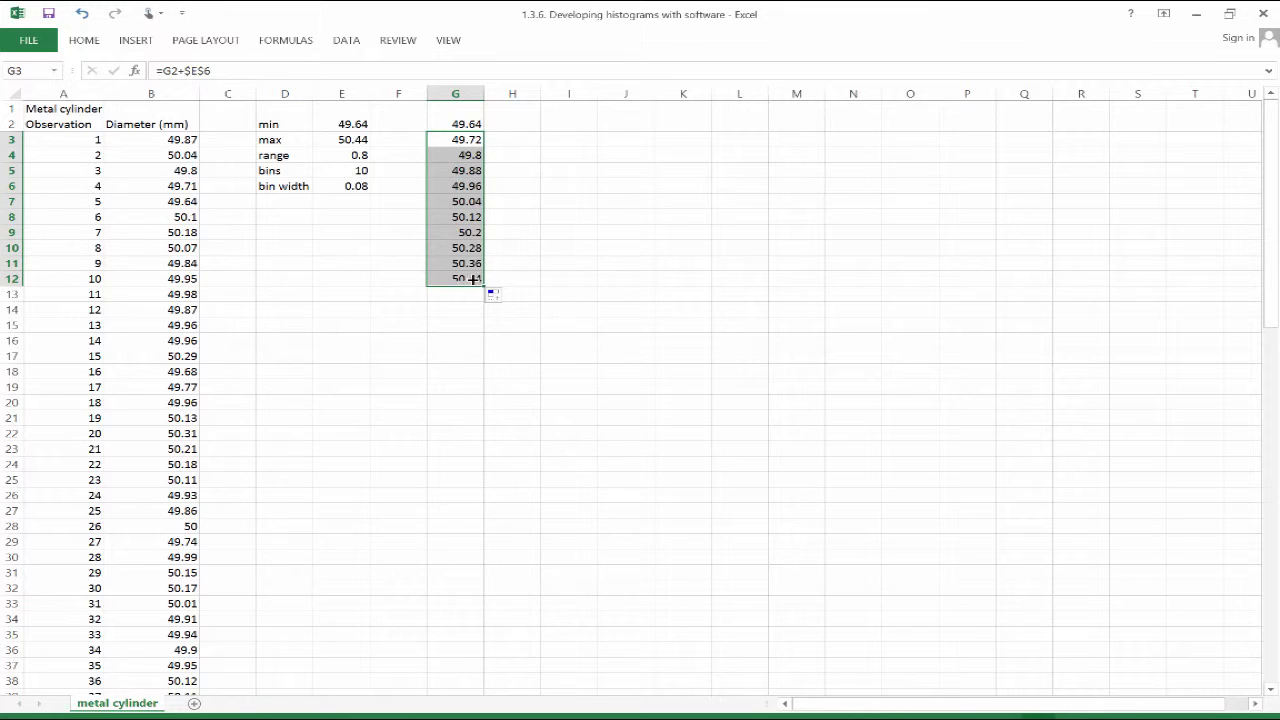
left_click(467, 137)
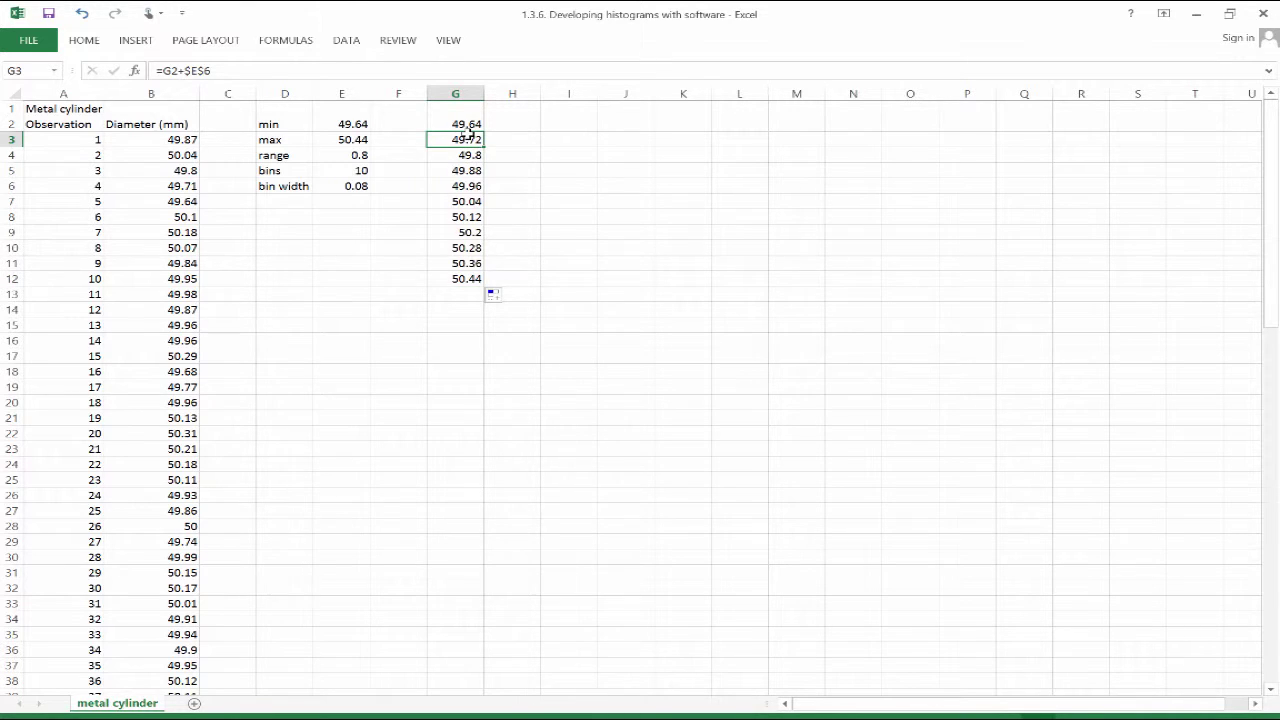
- Enable the Analysis ToolPak among the Excel add-ins
left_click(345, 41)
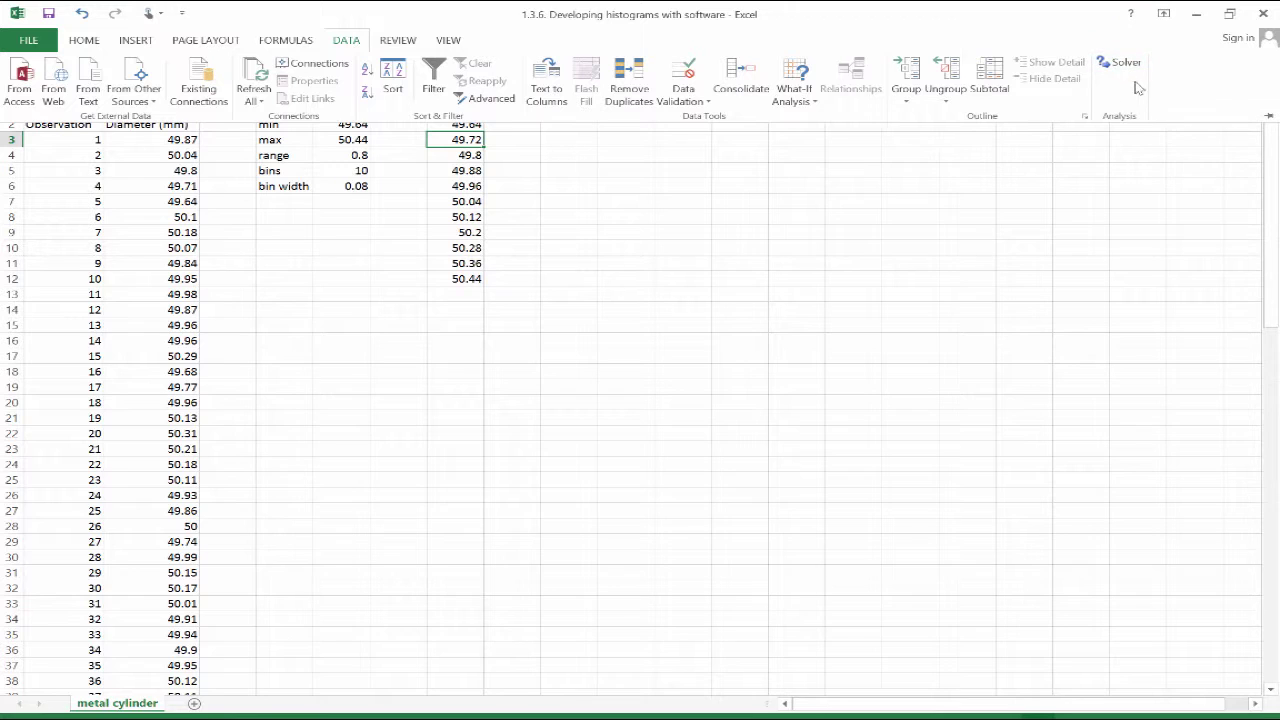
left_click(44, 47)
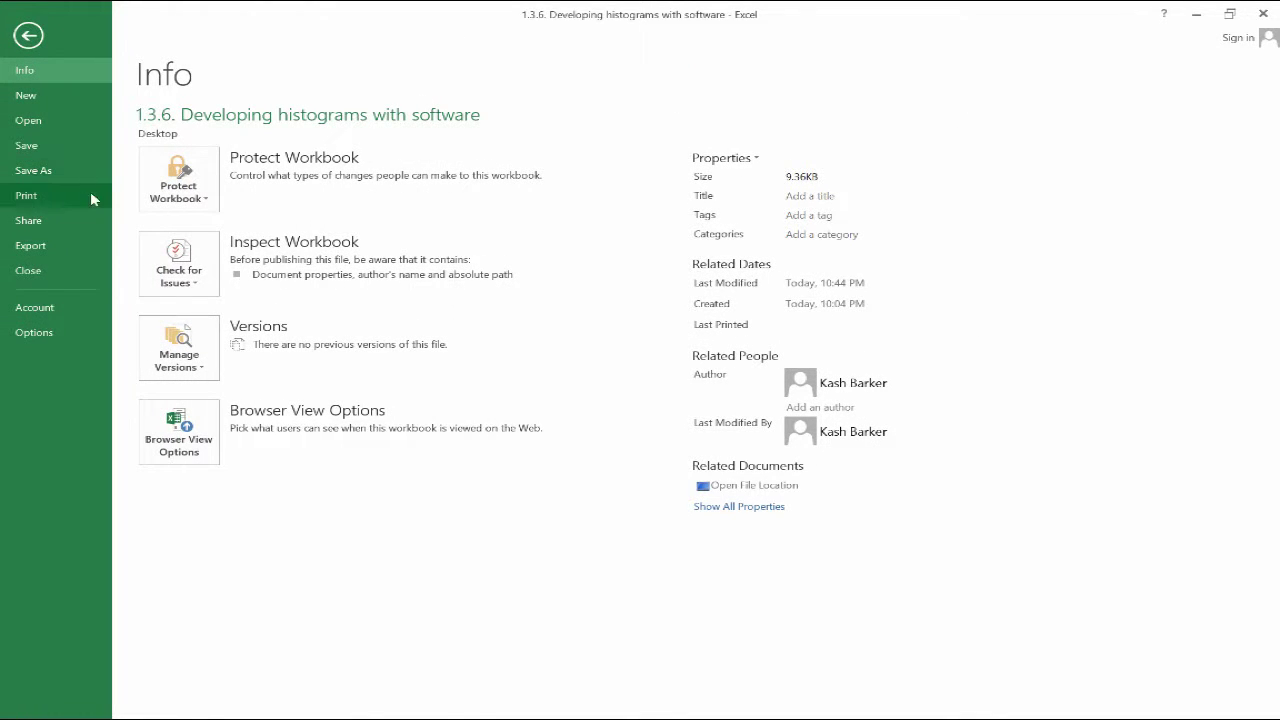
left_click(62, 331)
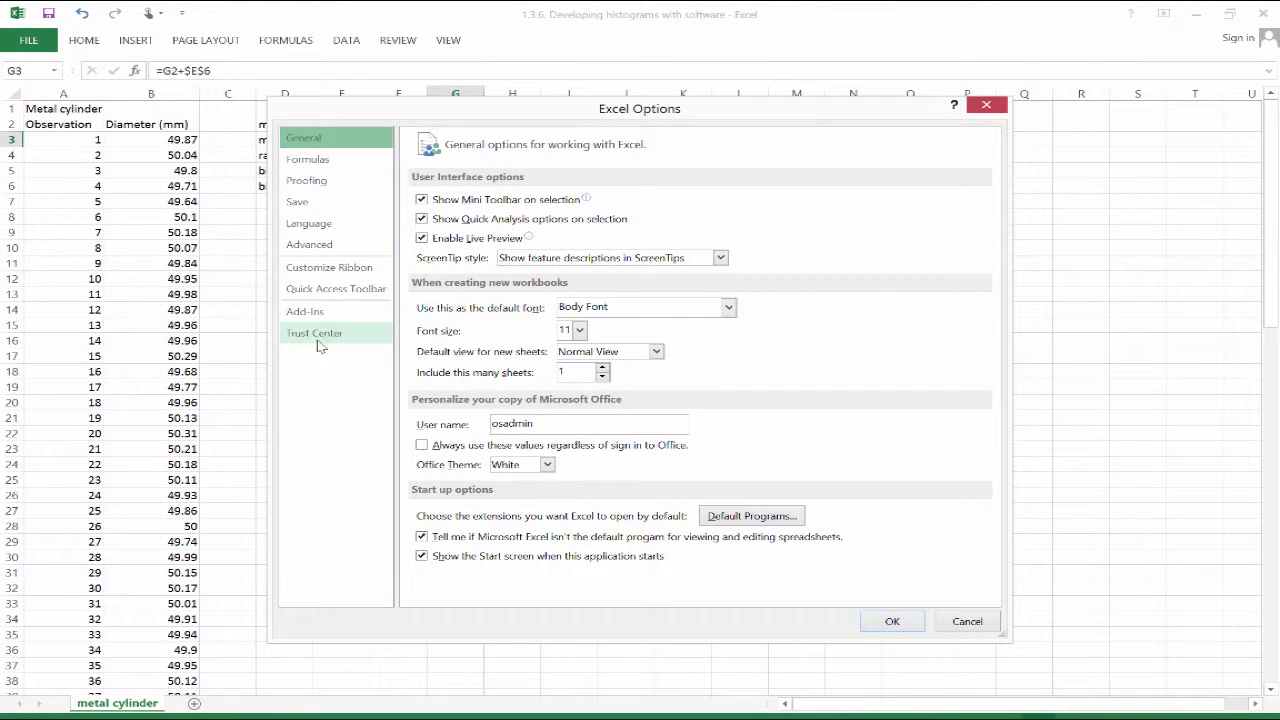
left_click(302, 316)
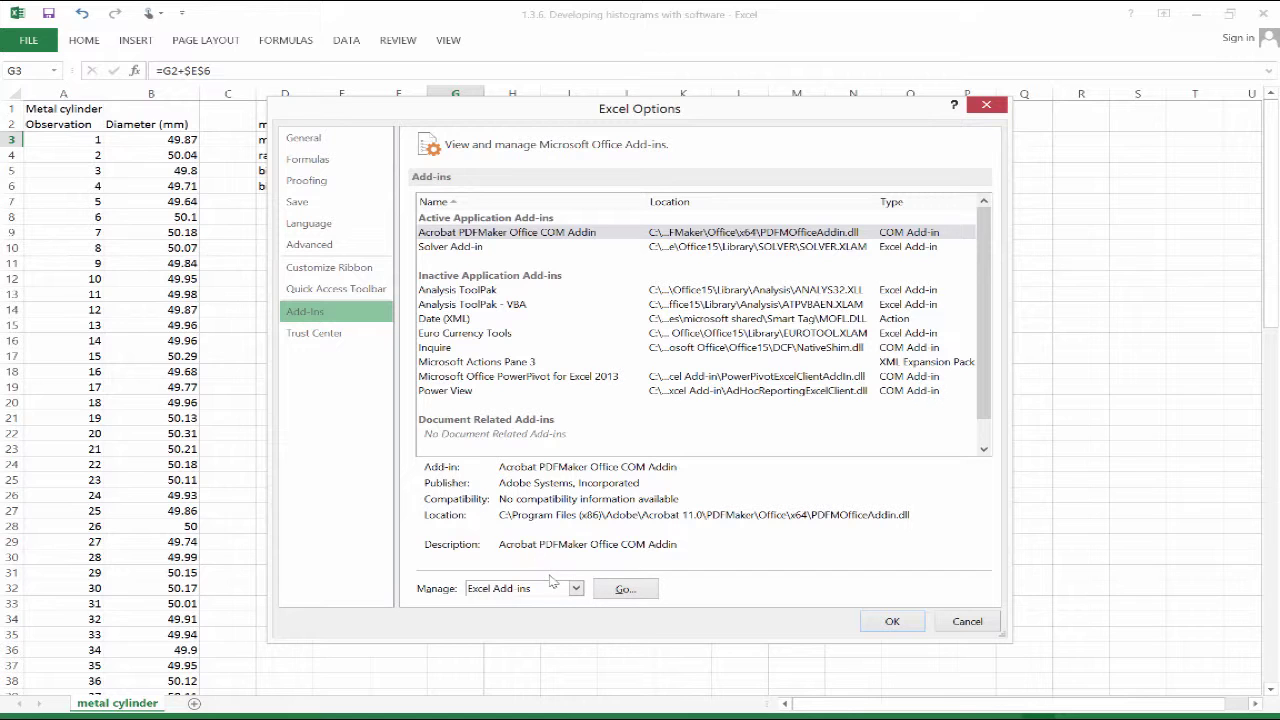
left_click(618, 590)
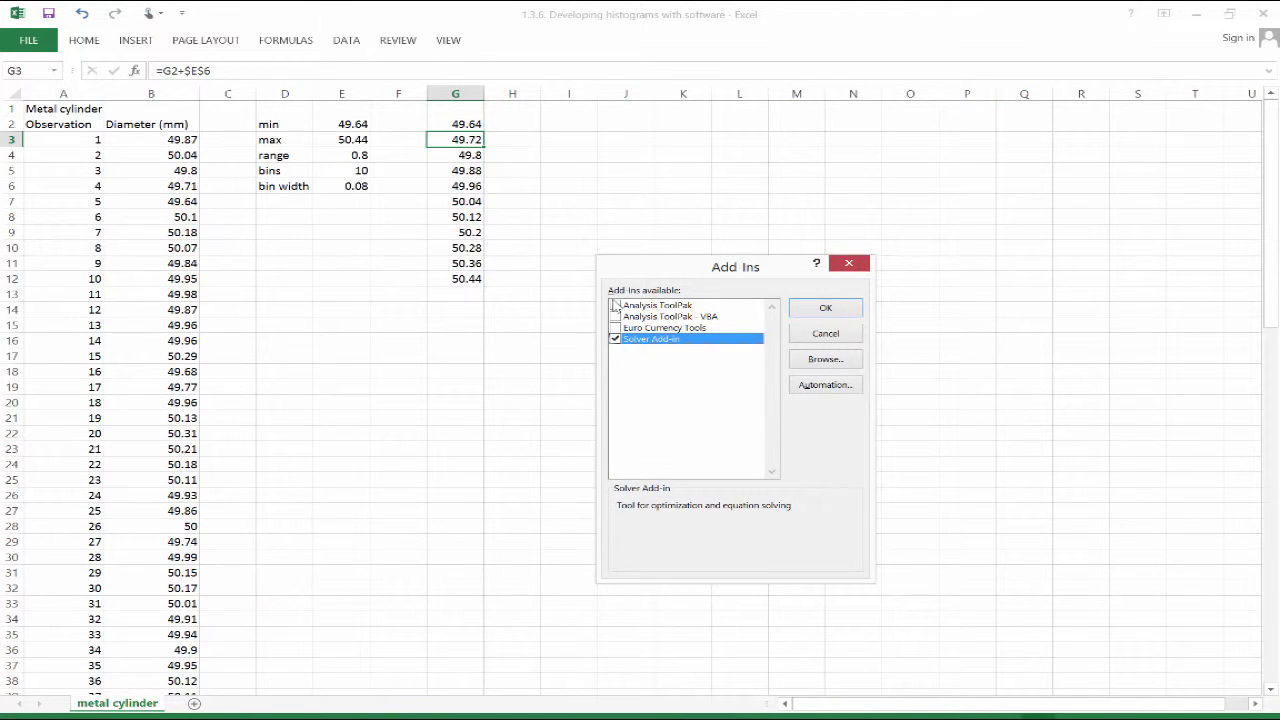
left_click(615, 305)
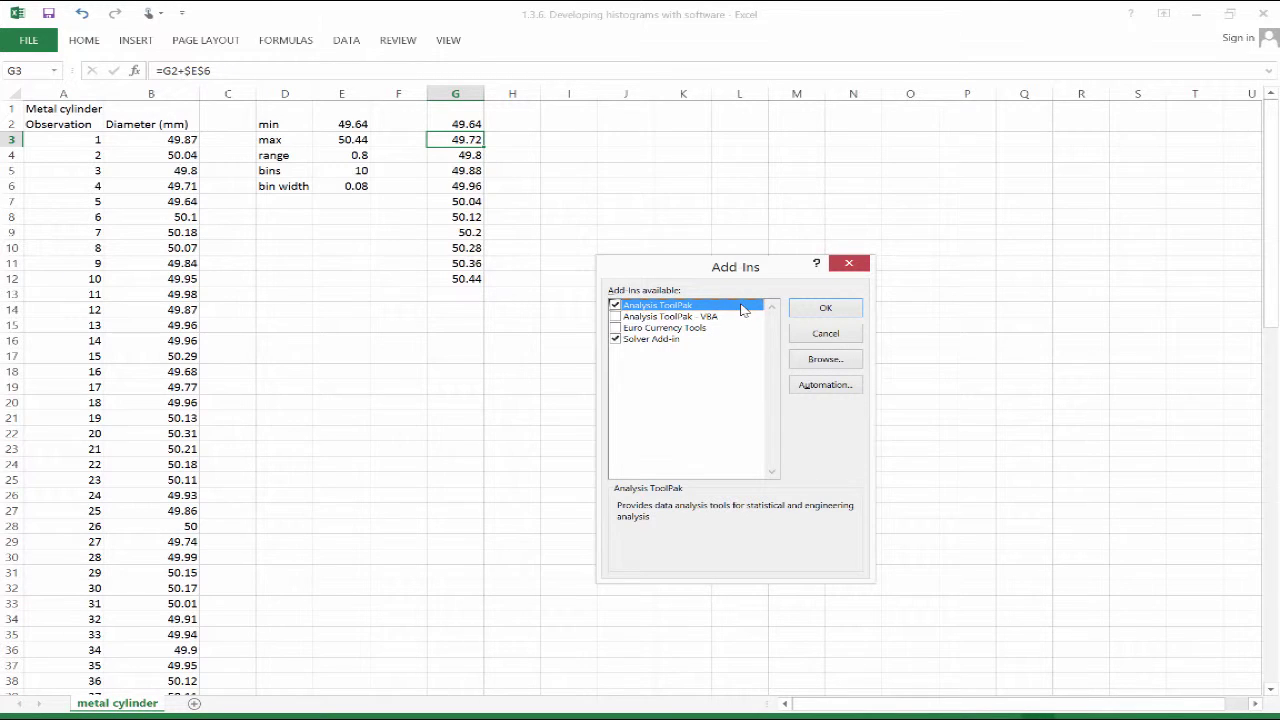
left_click(825, 308)
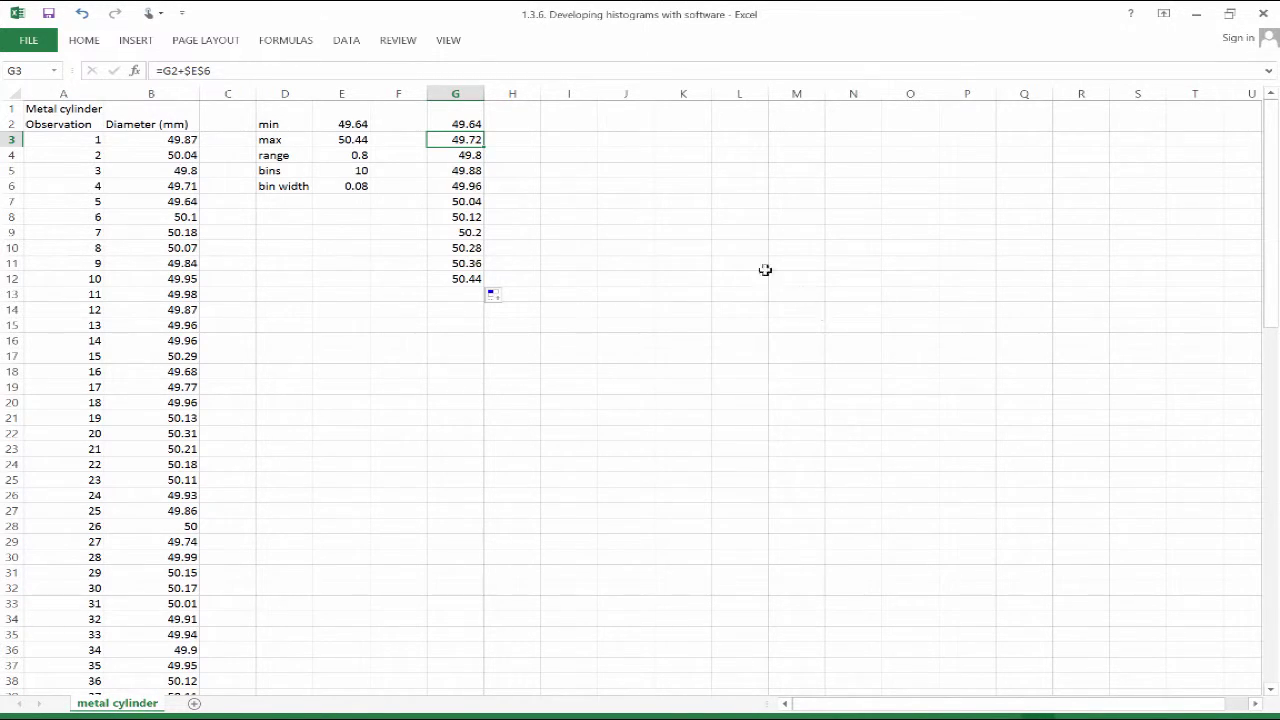
- Start the Histogram tool from the data analysis tools
left_click(137, 44)
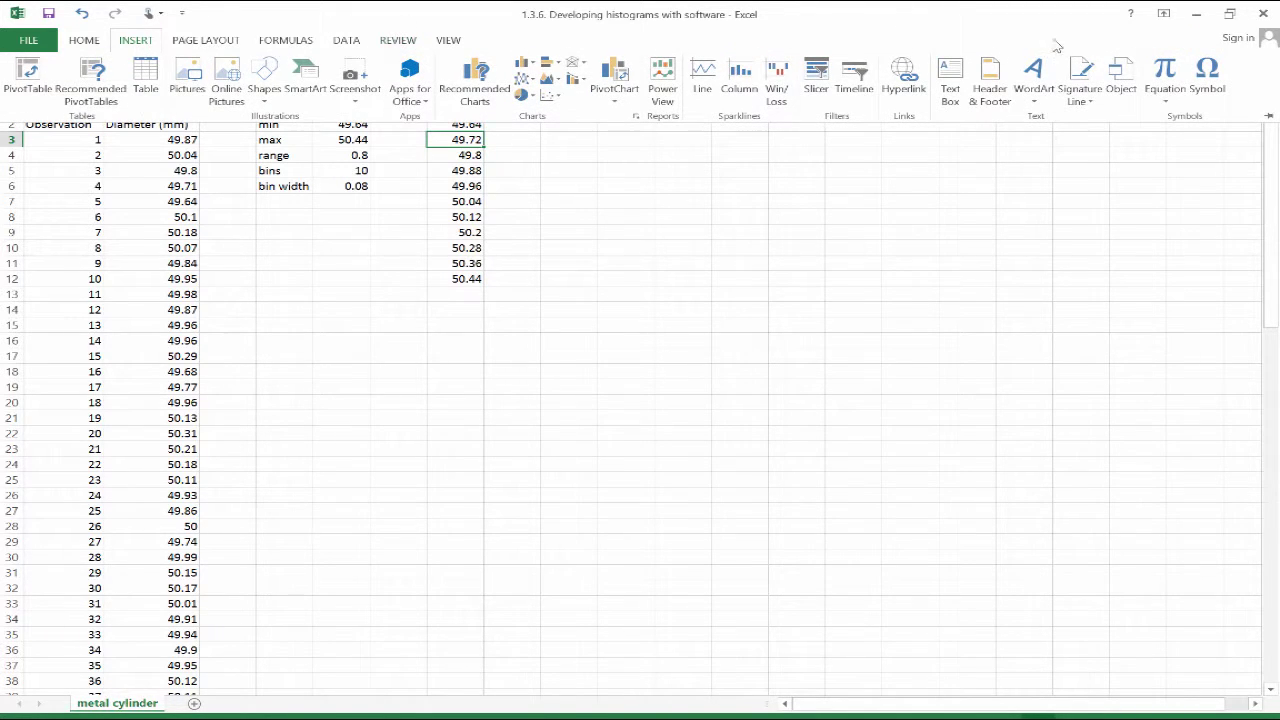
left_click(341, 45)
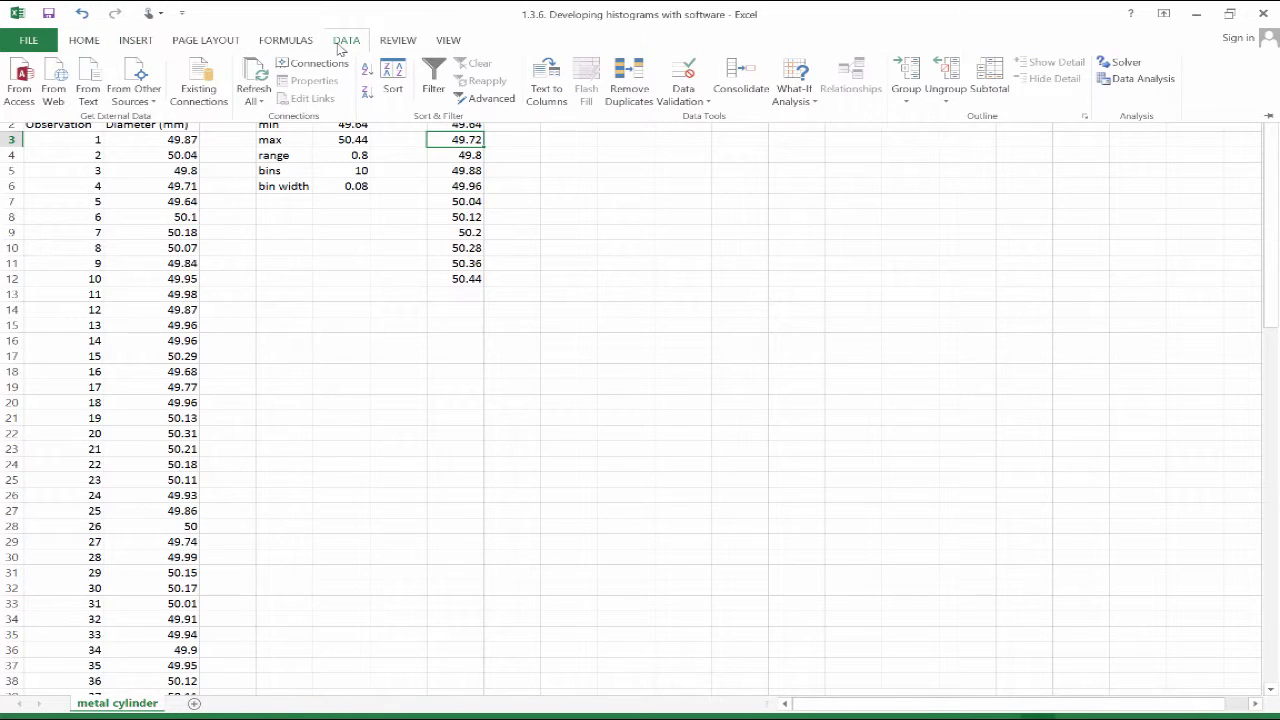
left_click(1130, 79)
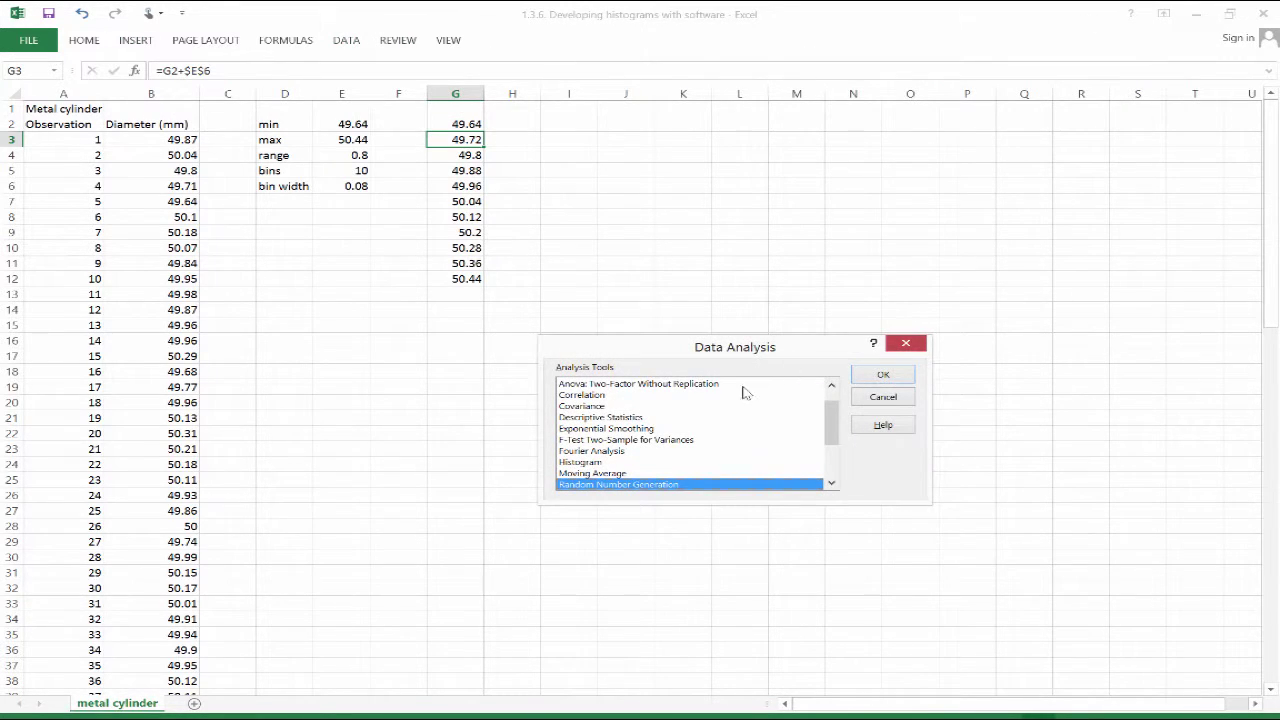
left_click(617, 463)
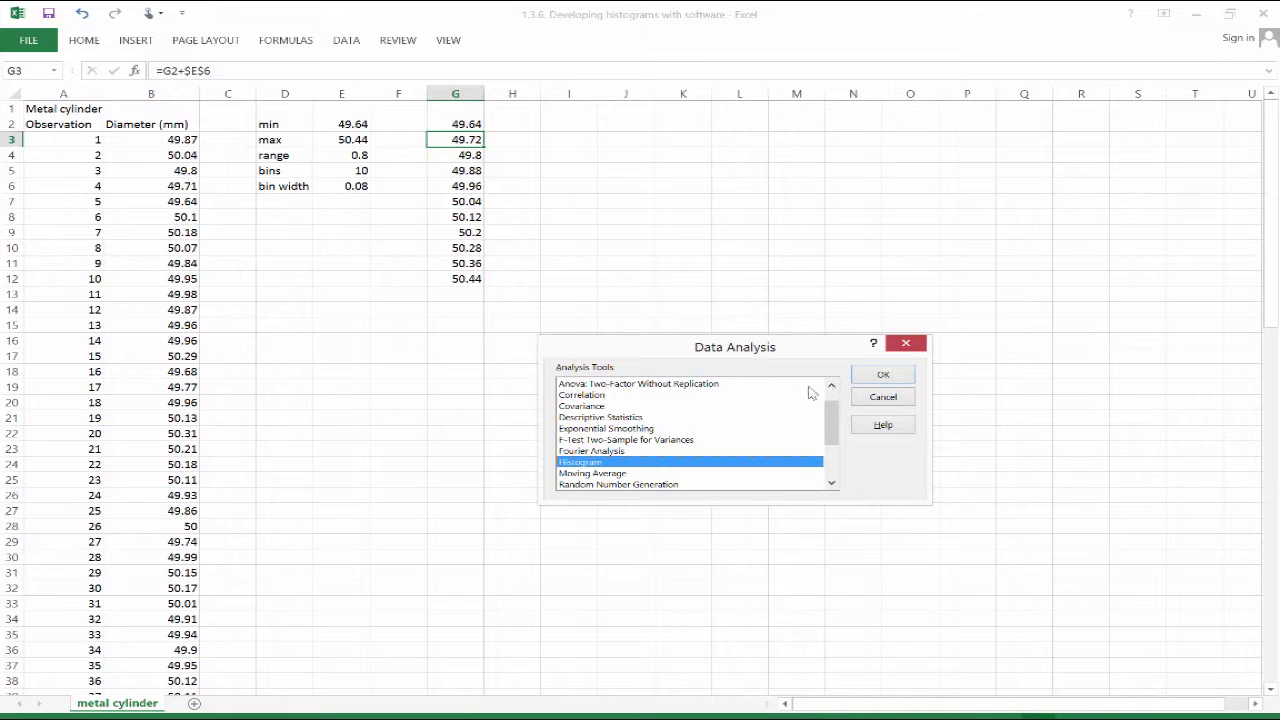
left_click(880, 376)
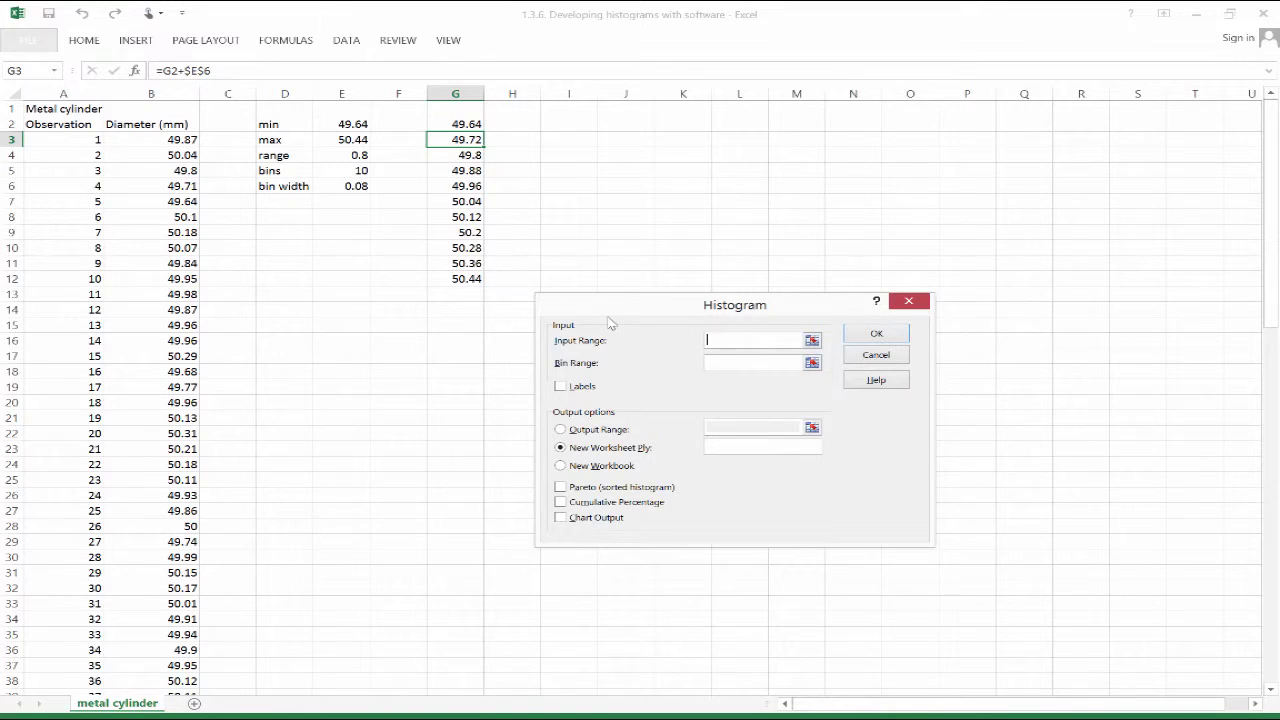
- Generate the frequency table on a new worksheet, using input range $B$3:$B$97 and bin range $G$3:$G$12
left_click(185, 139)
left_click_drag(185, 139, 147, 661)
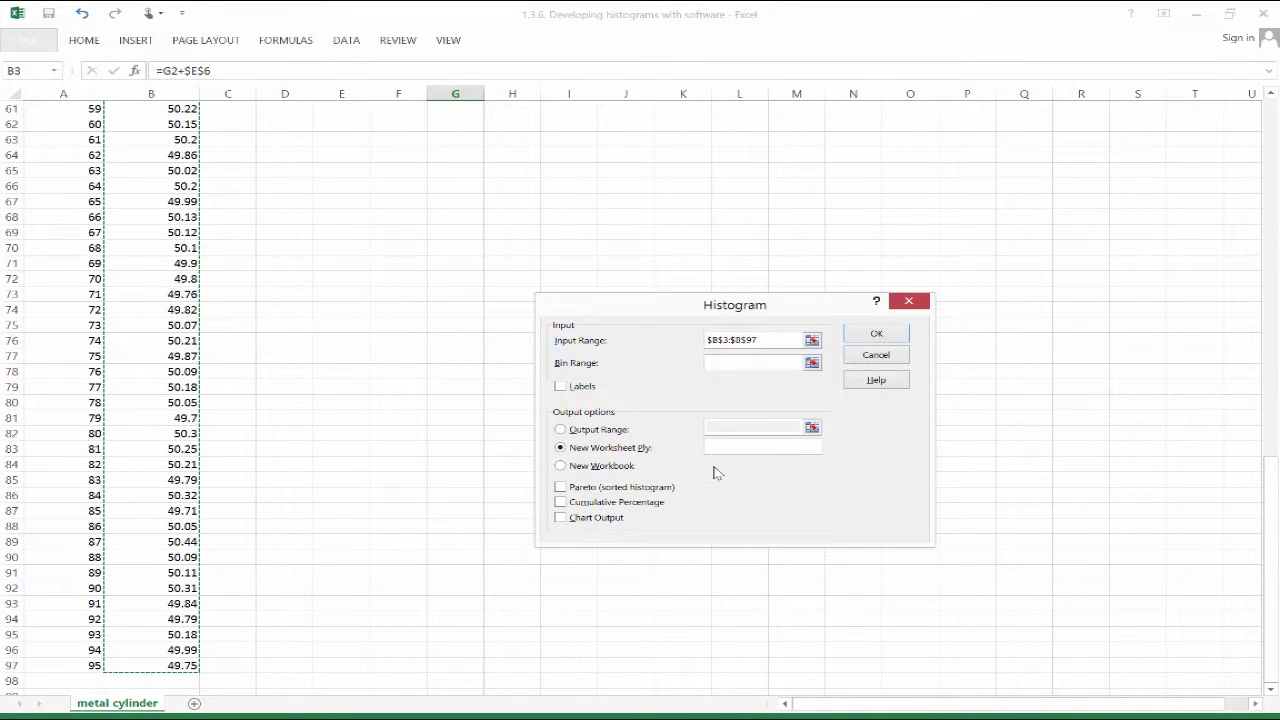
left_click(751, 364)
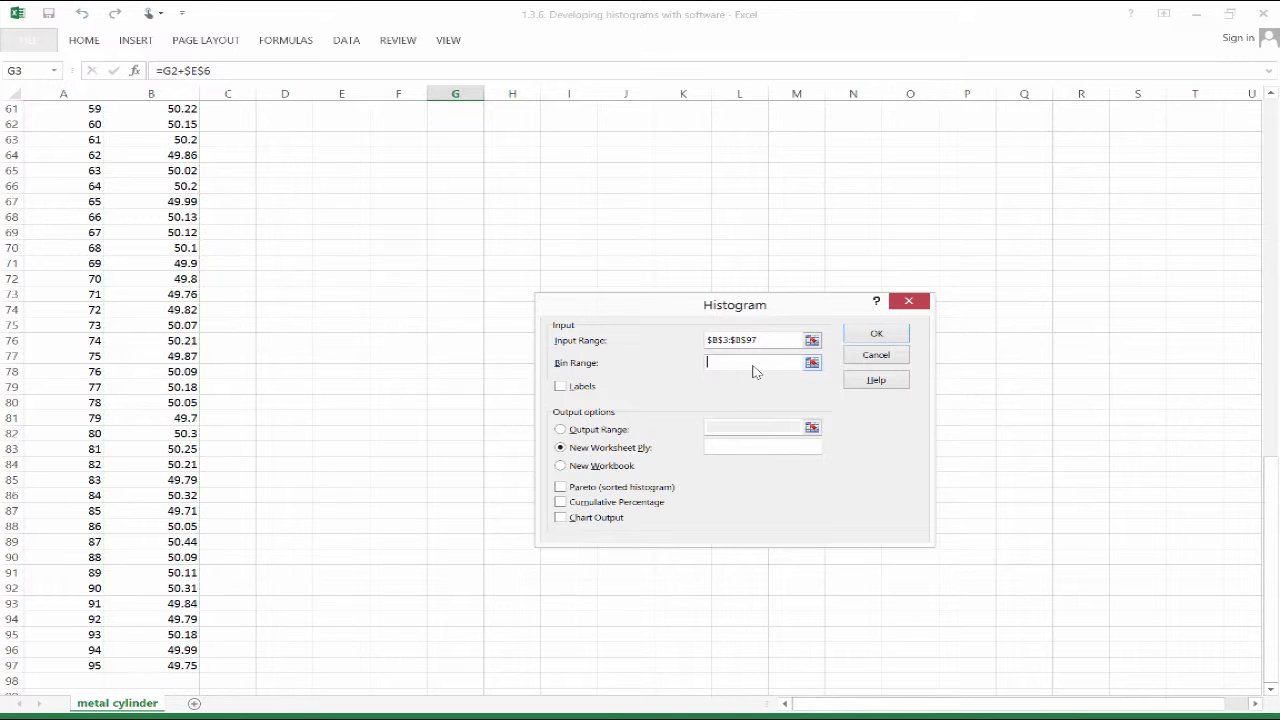
left_click(1273, 163)
left_click(1273, 163)
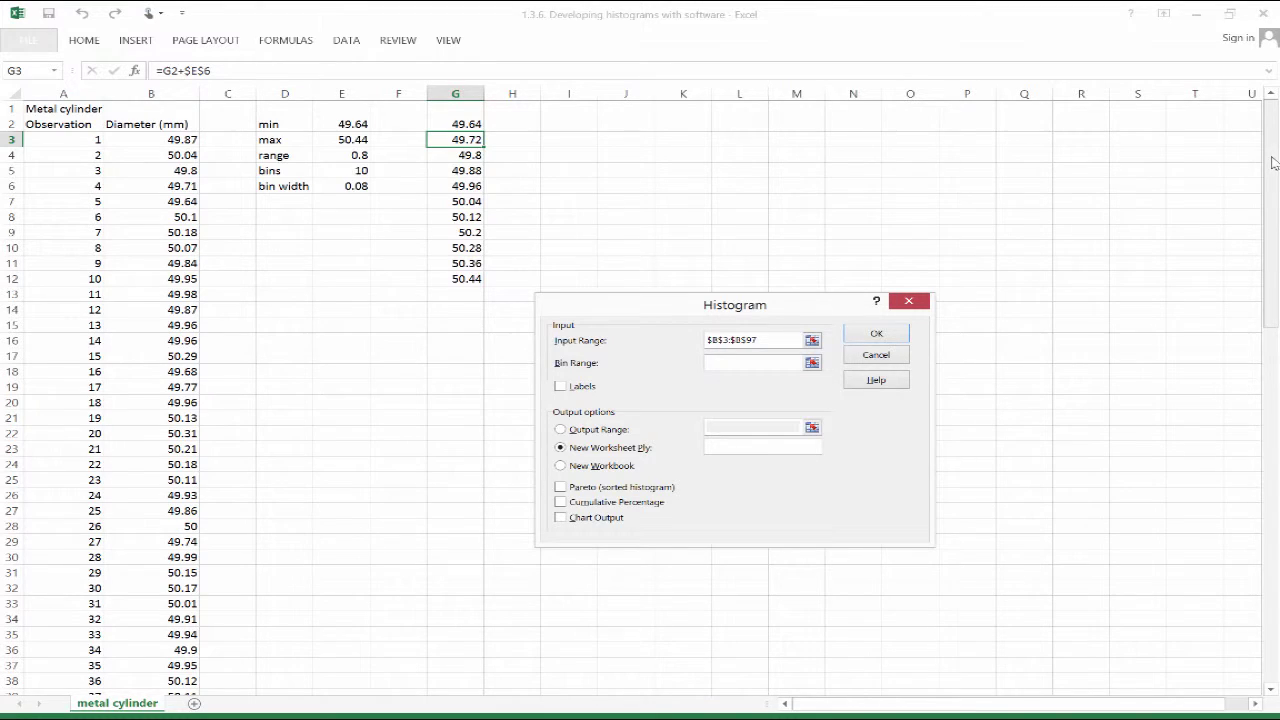
left_click(460, 142)
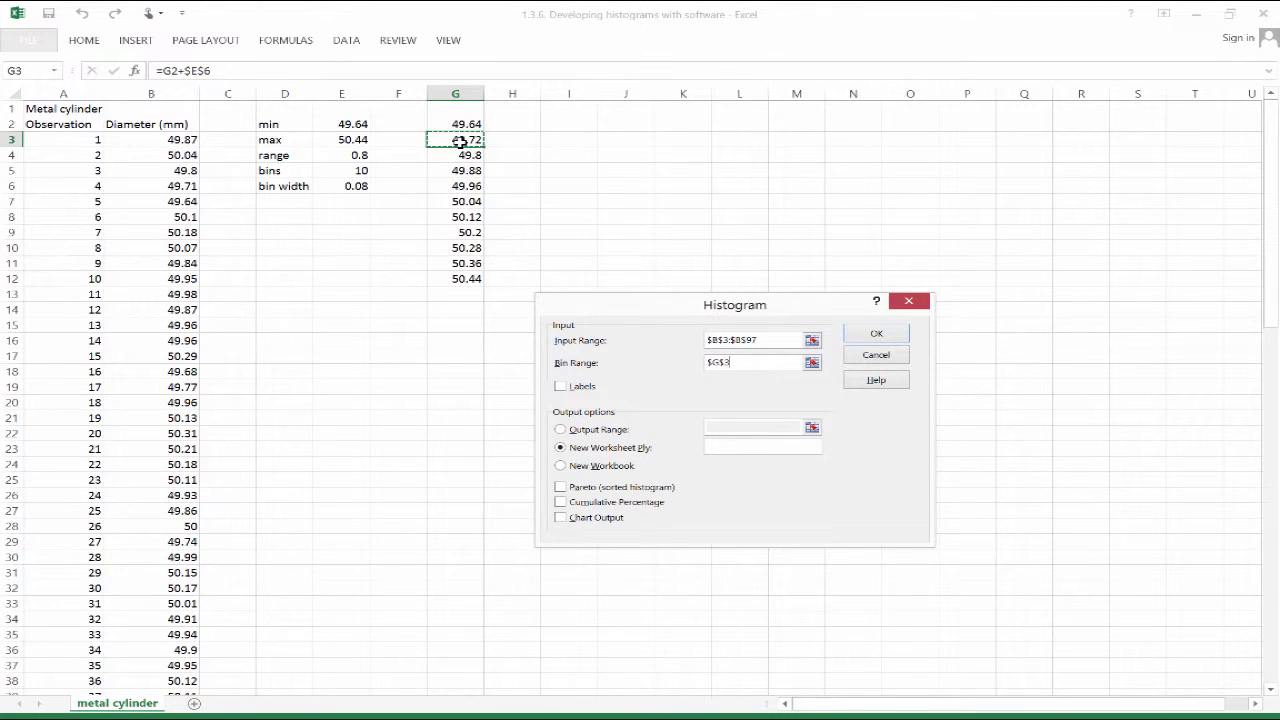
left_click_drag(460, 142, 445, 273)
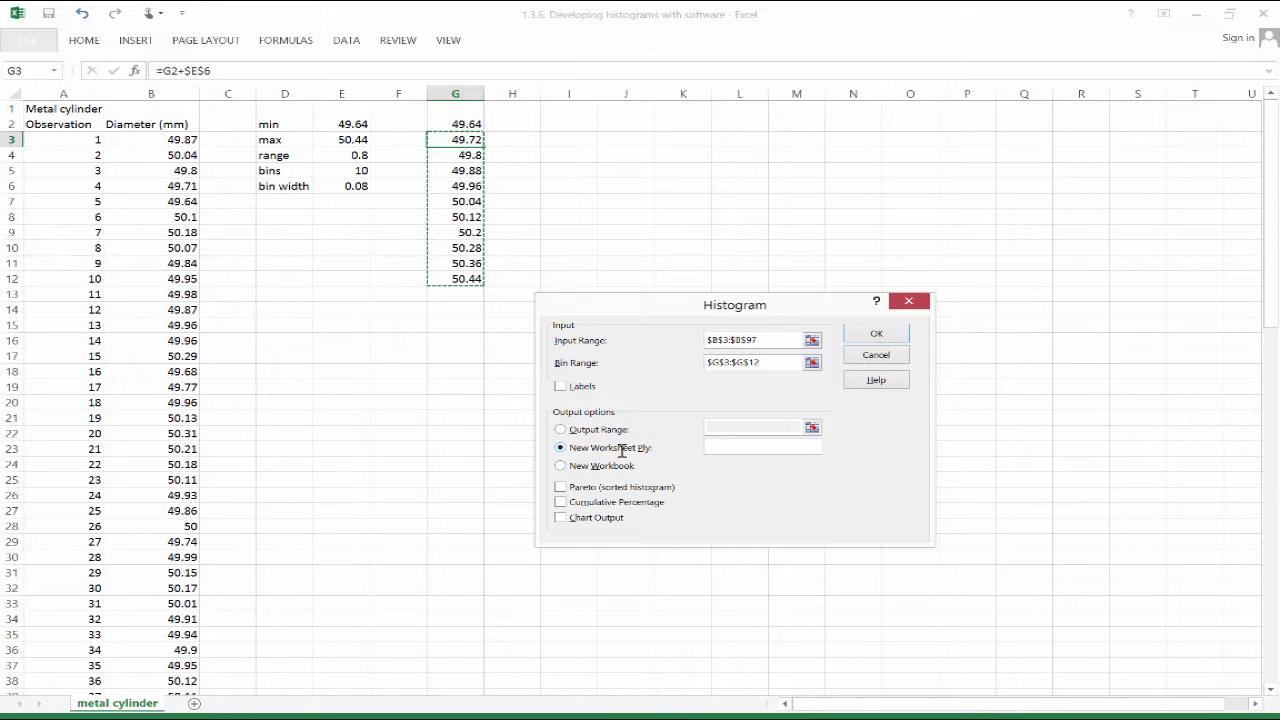
left_click(872, 334)
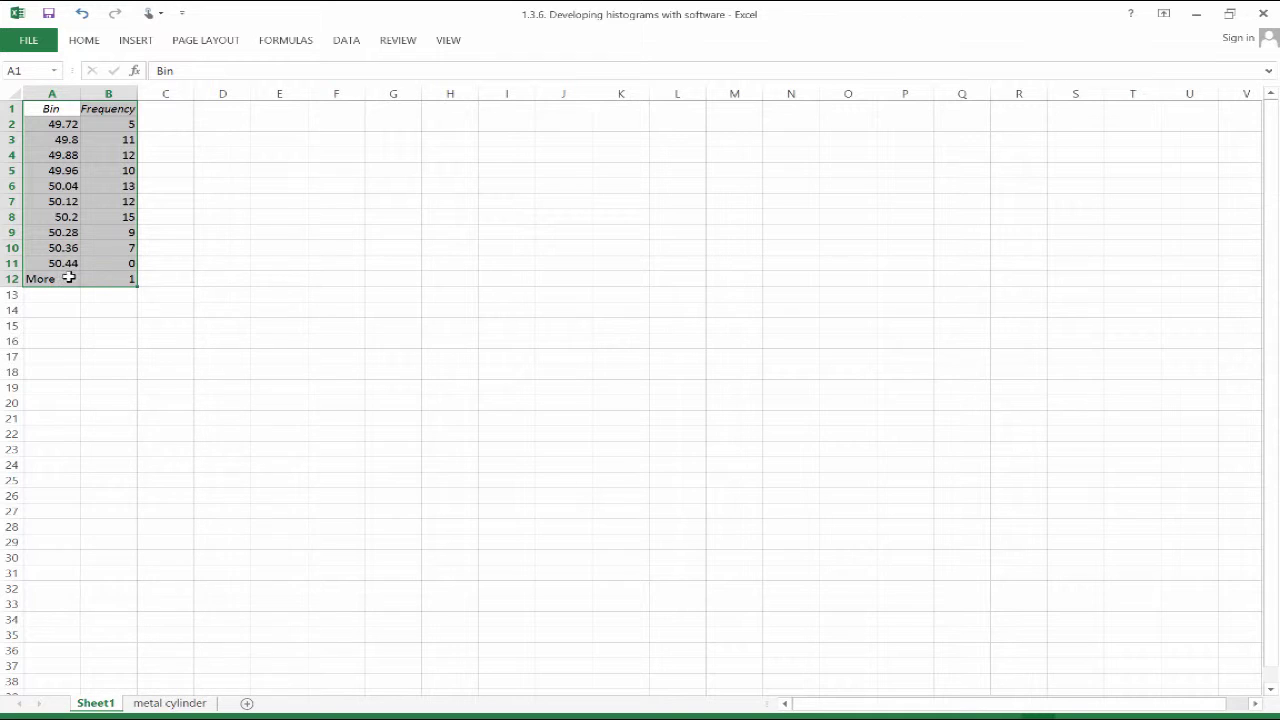
- Examine the More row and the bin frequencies in the generated frequency table
left_click(57, 279)
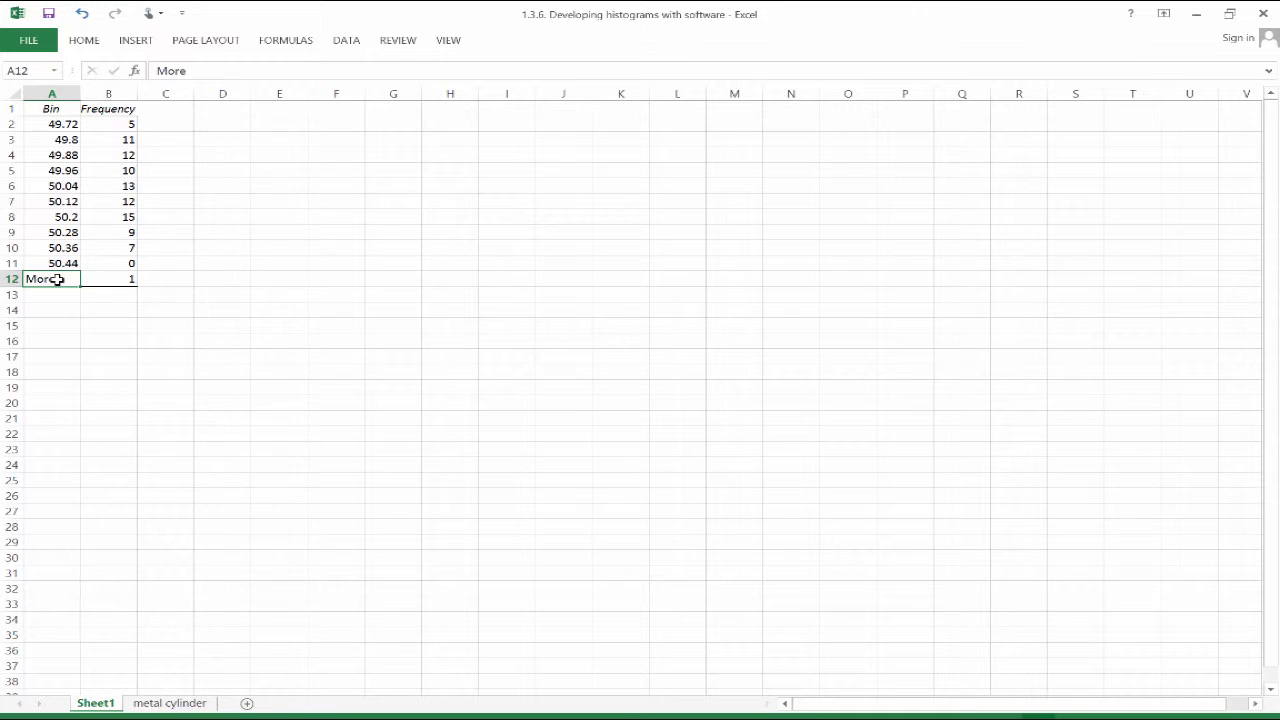
left_click_drag(57, 279, 100, 277)
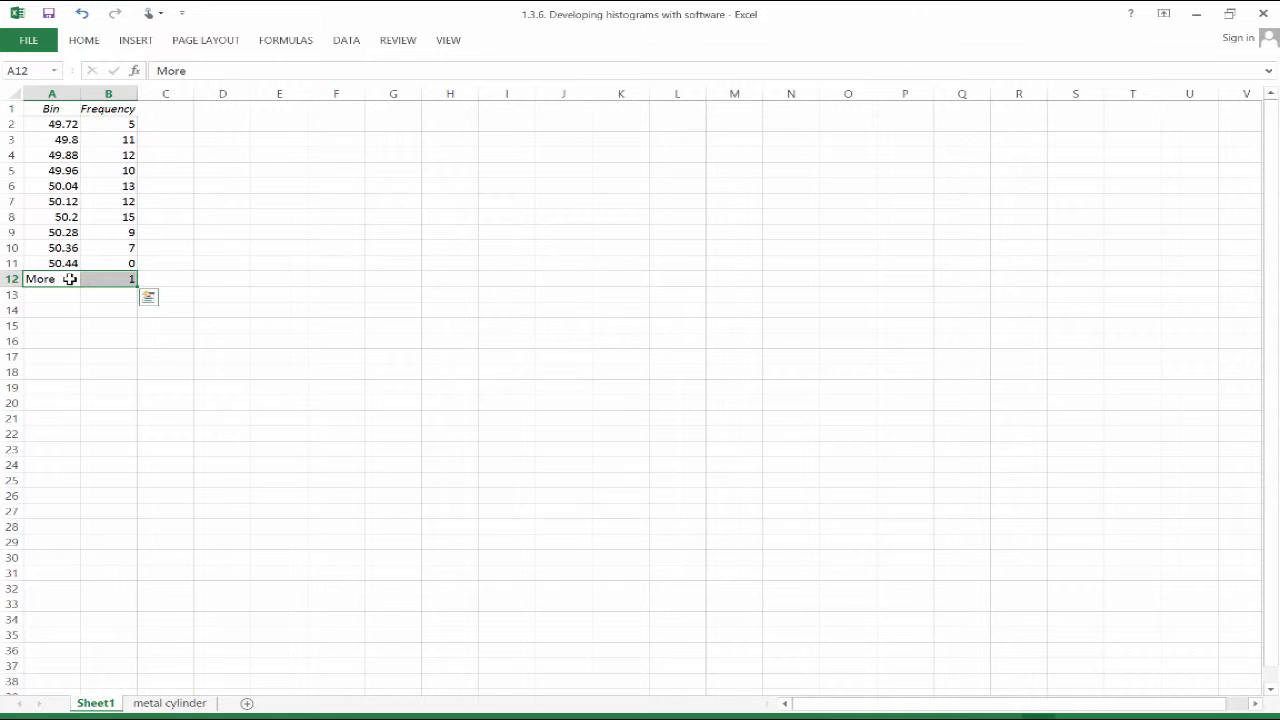
left_click(104, 138)
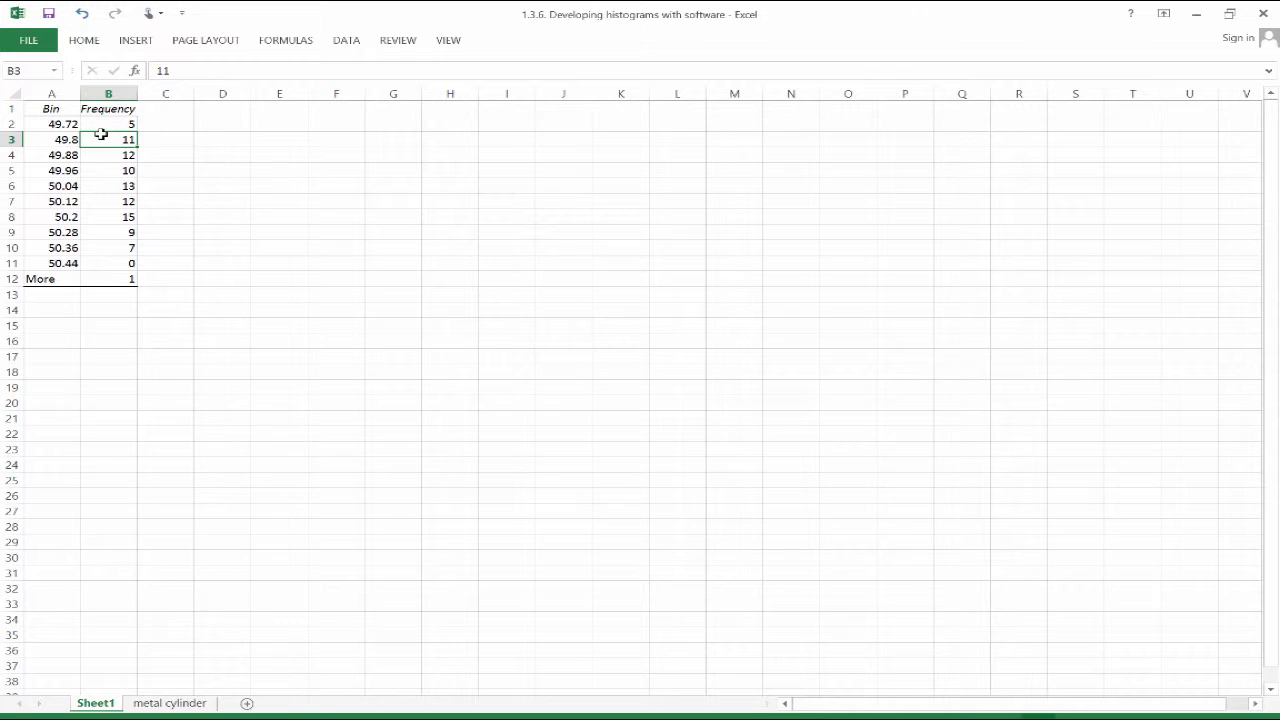
left_click_drag(91, 127, 108, 157)
left_click(73, 280)
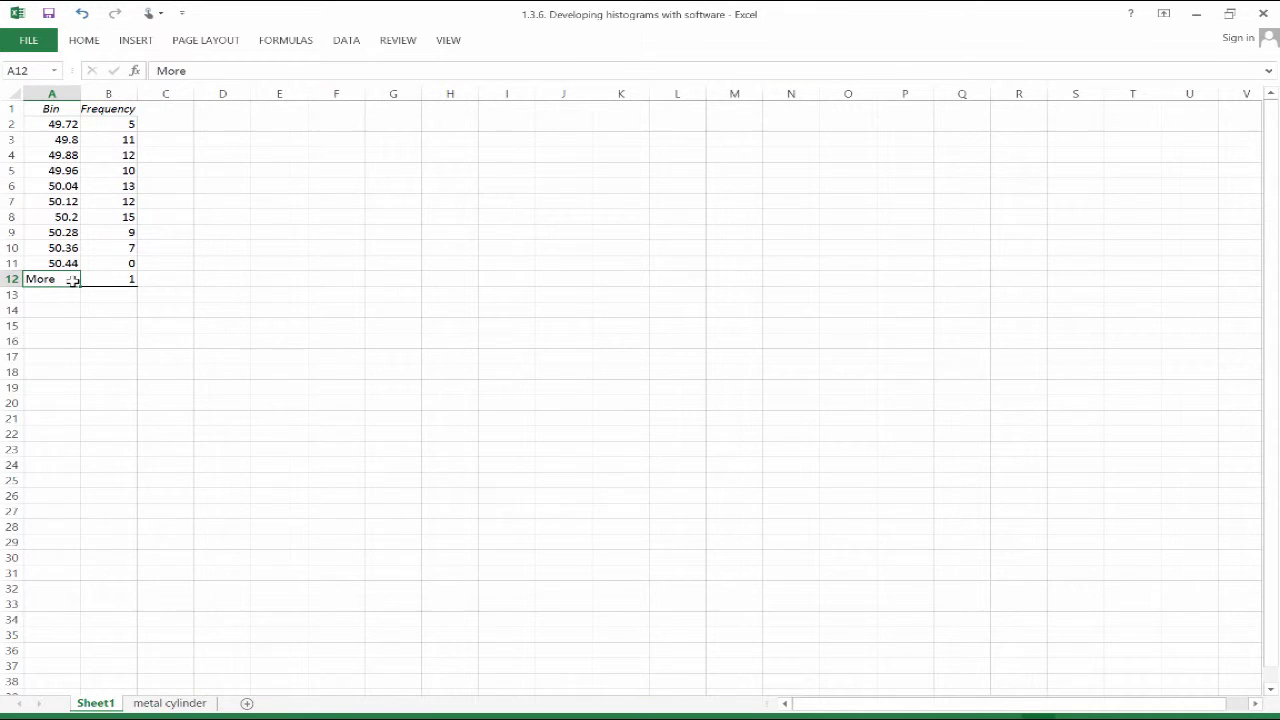
left_click(115, 280)
right_click(117, 281)
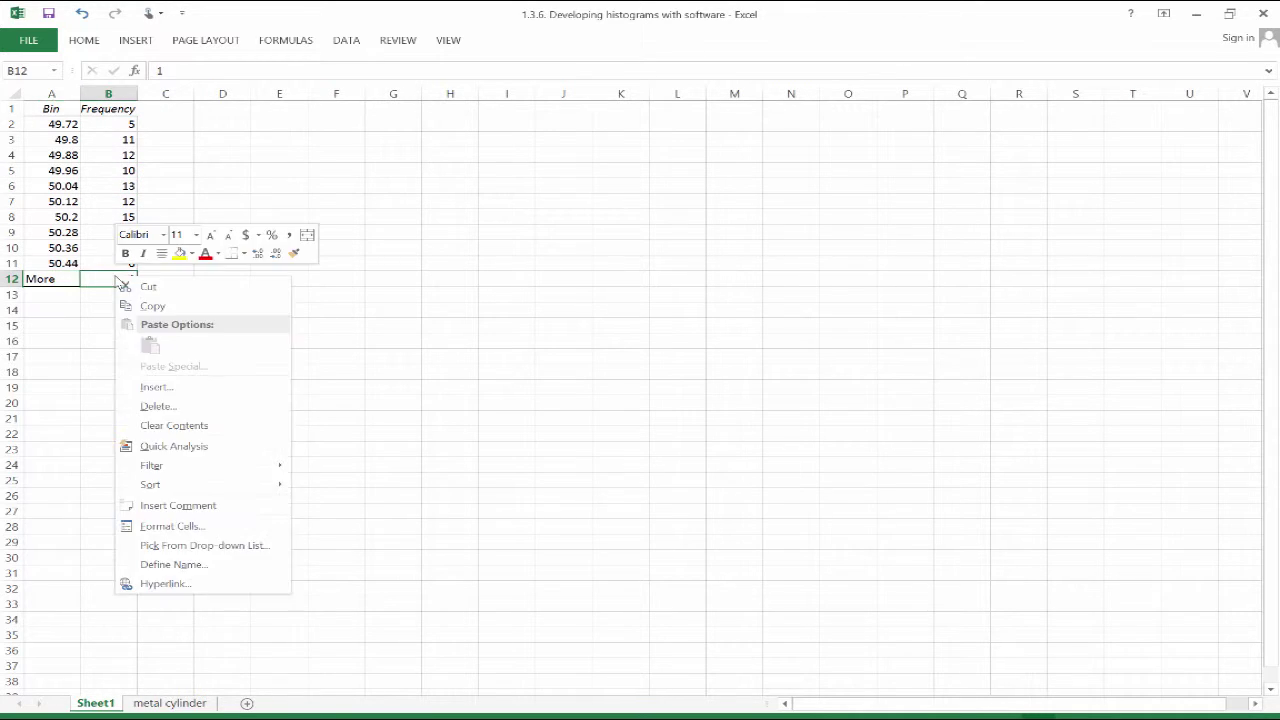
key("Escape")
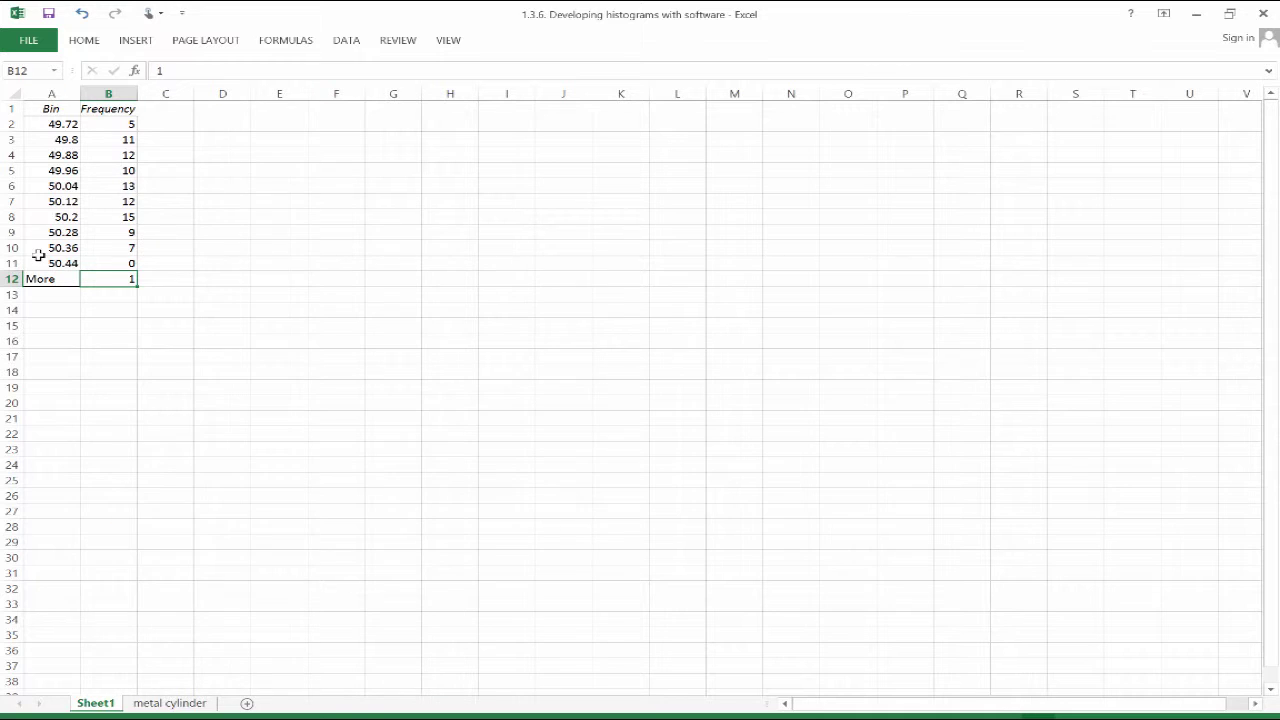
- Set the frequency of the 50.44 bin in B11 to 1 and clear the More frequency in B12
left_click(106, 260)
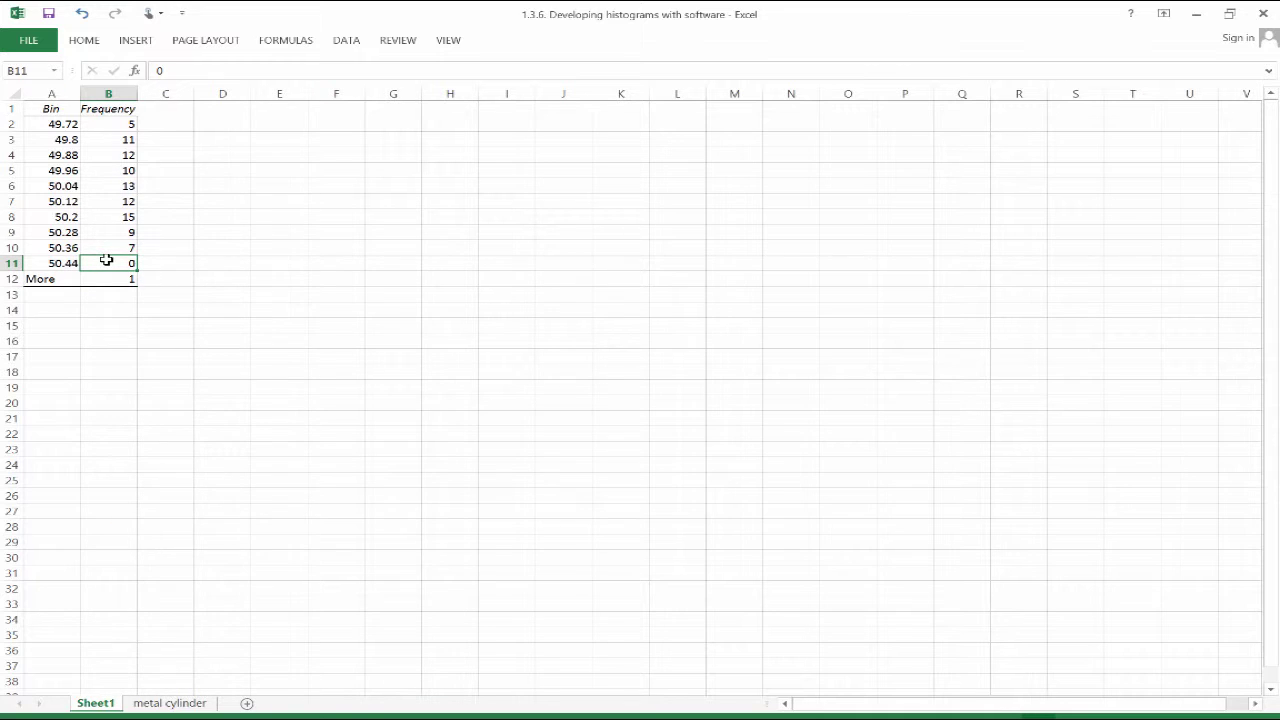
type("1")
key("ctrl+Return")
key("Down")
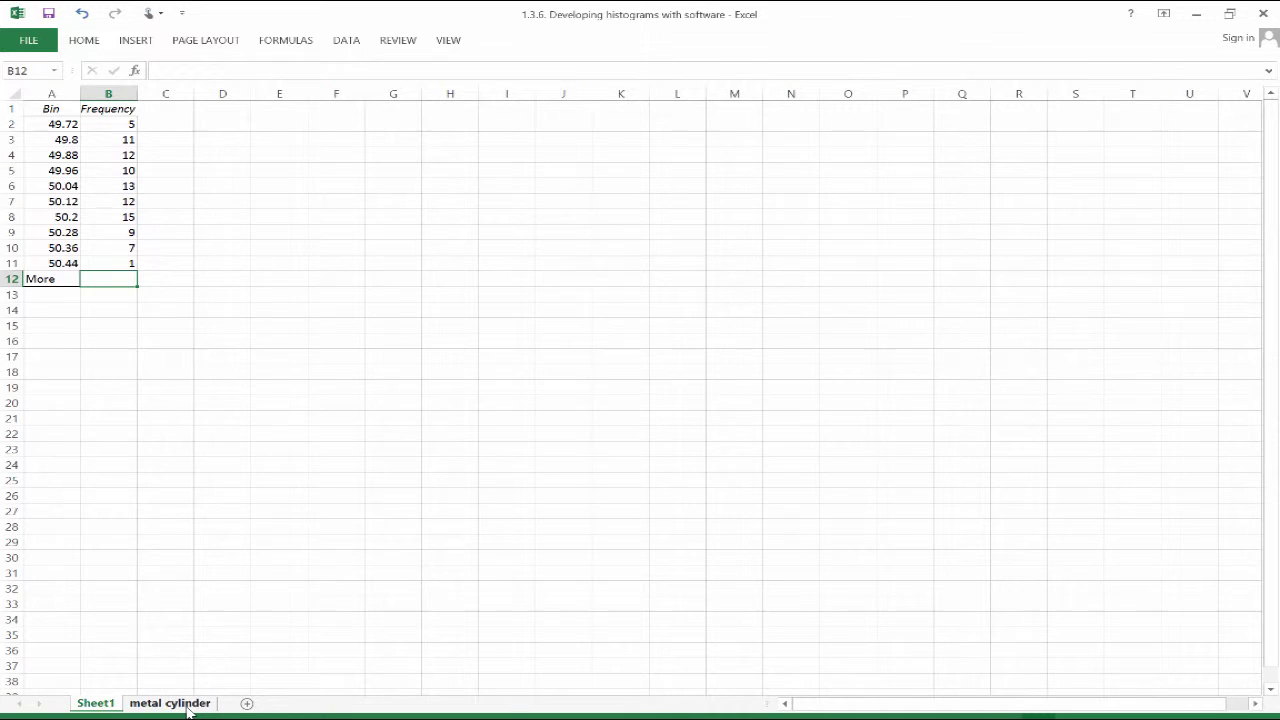
- Look at the bin limits on the metal cylinder sheet and return to the frequency table on Sheet1
left_click(188, 708)
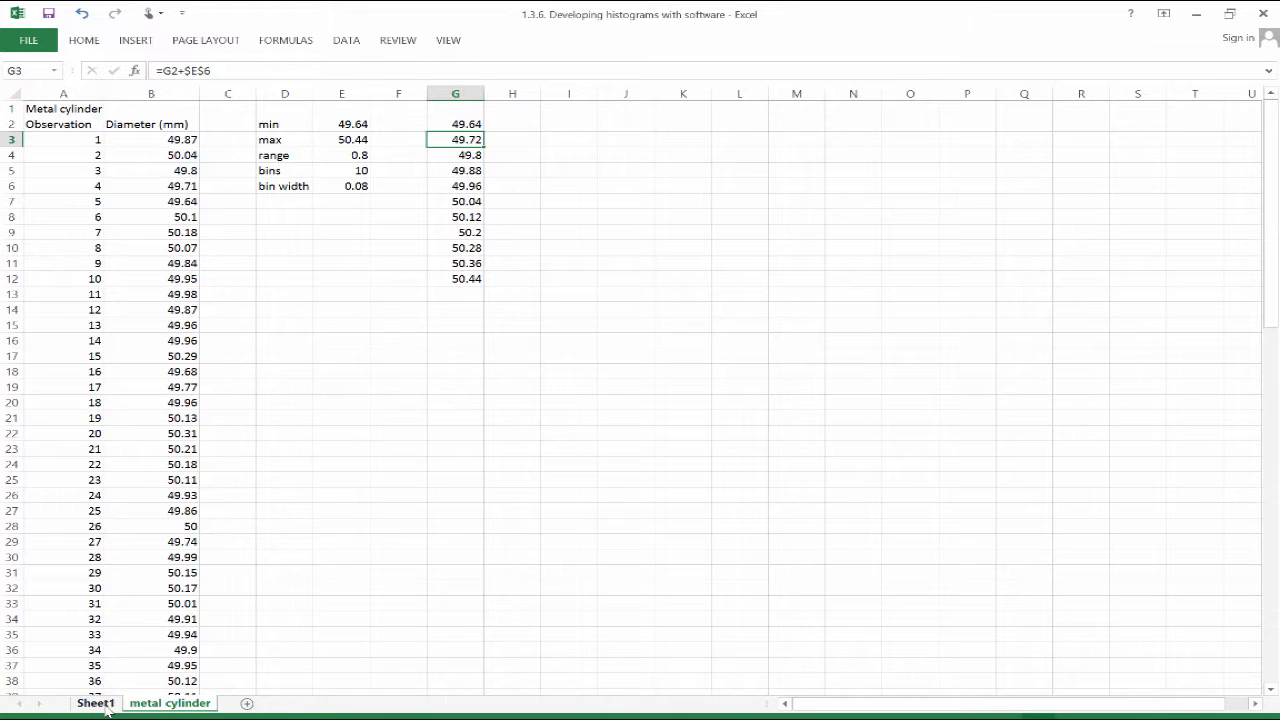
right_click(96, 703)
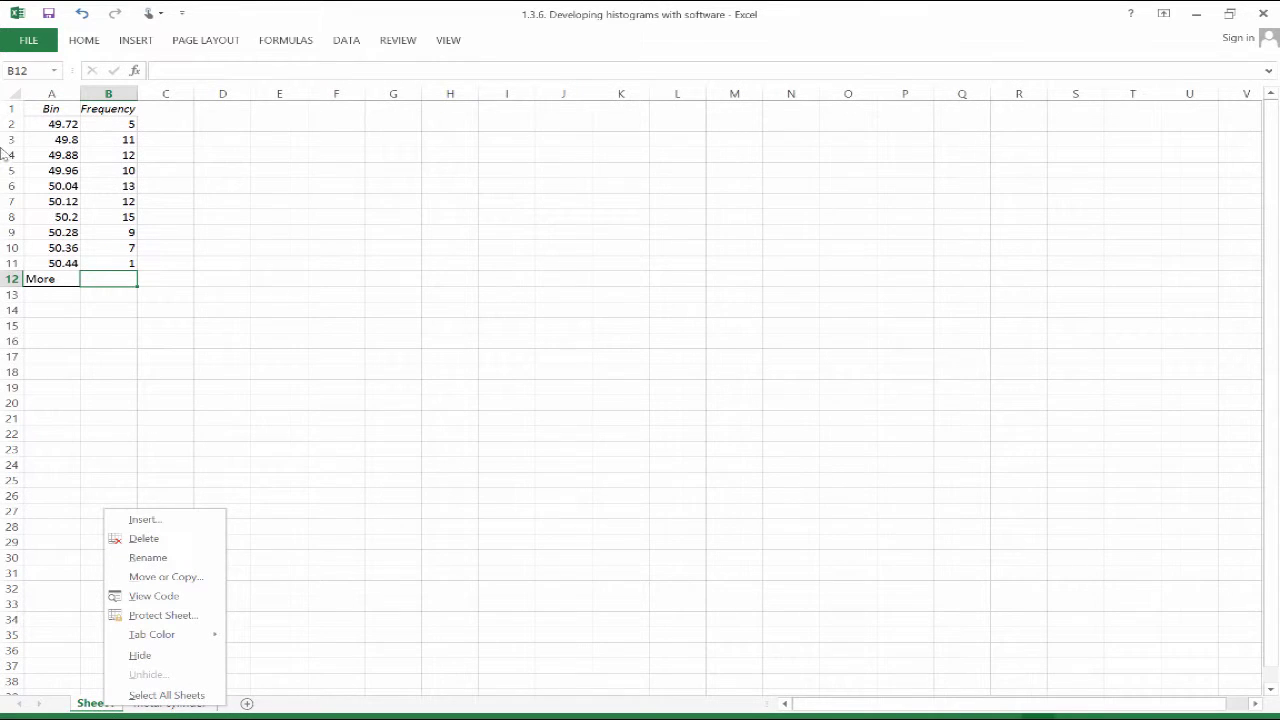
left_click(50, 124)
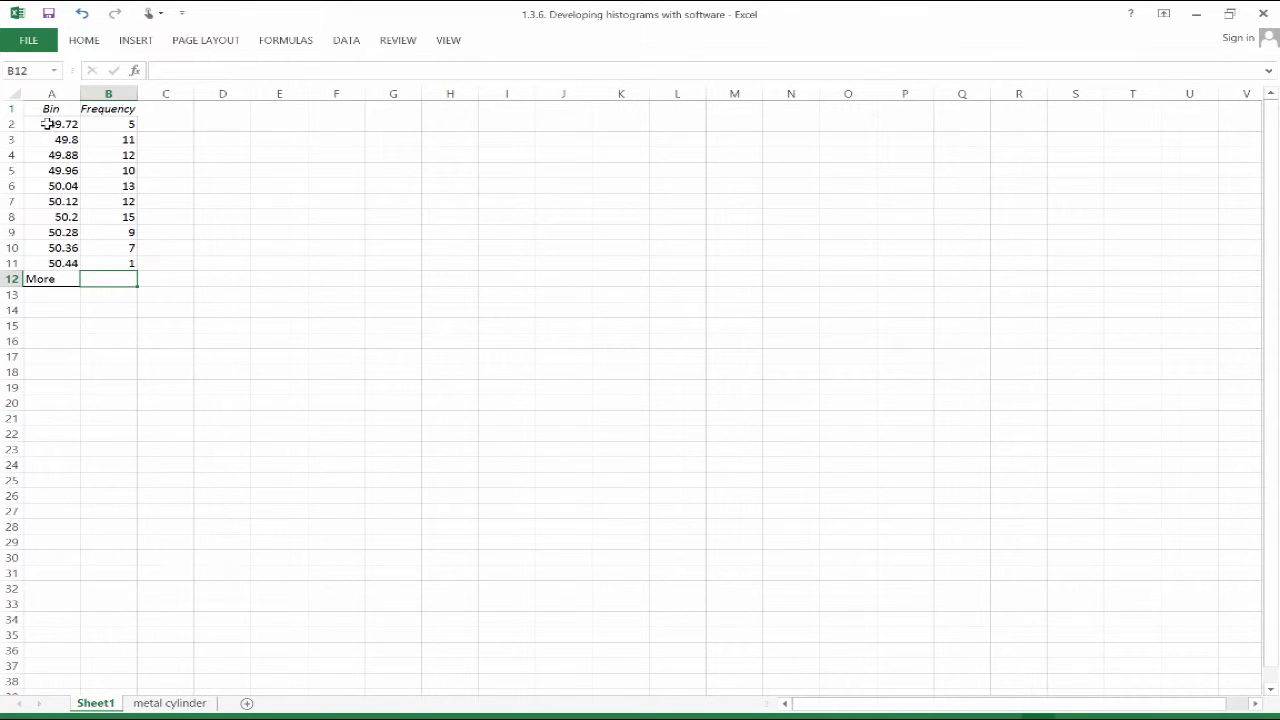
- Relabel the first bin in A2 as the range 49.64-49.72 and fit column A's width to its contents
right_click(52, 127)
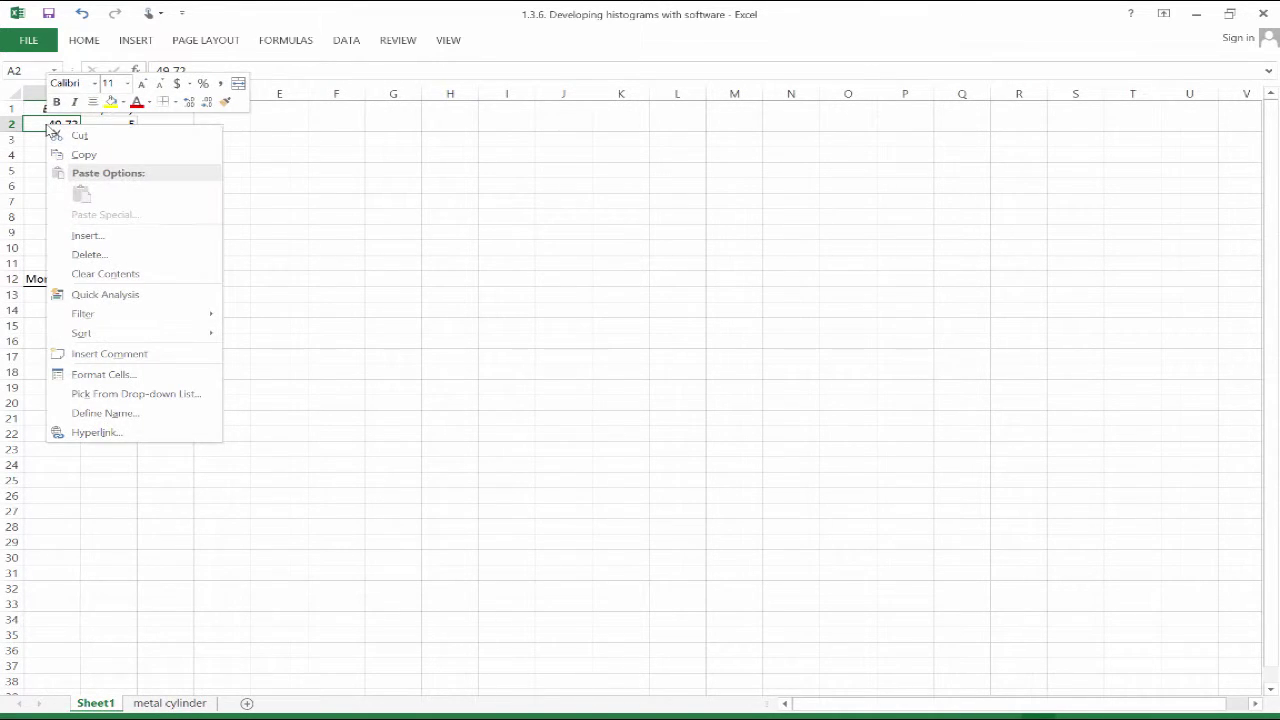
left_click(28, 122)
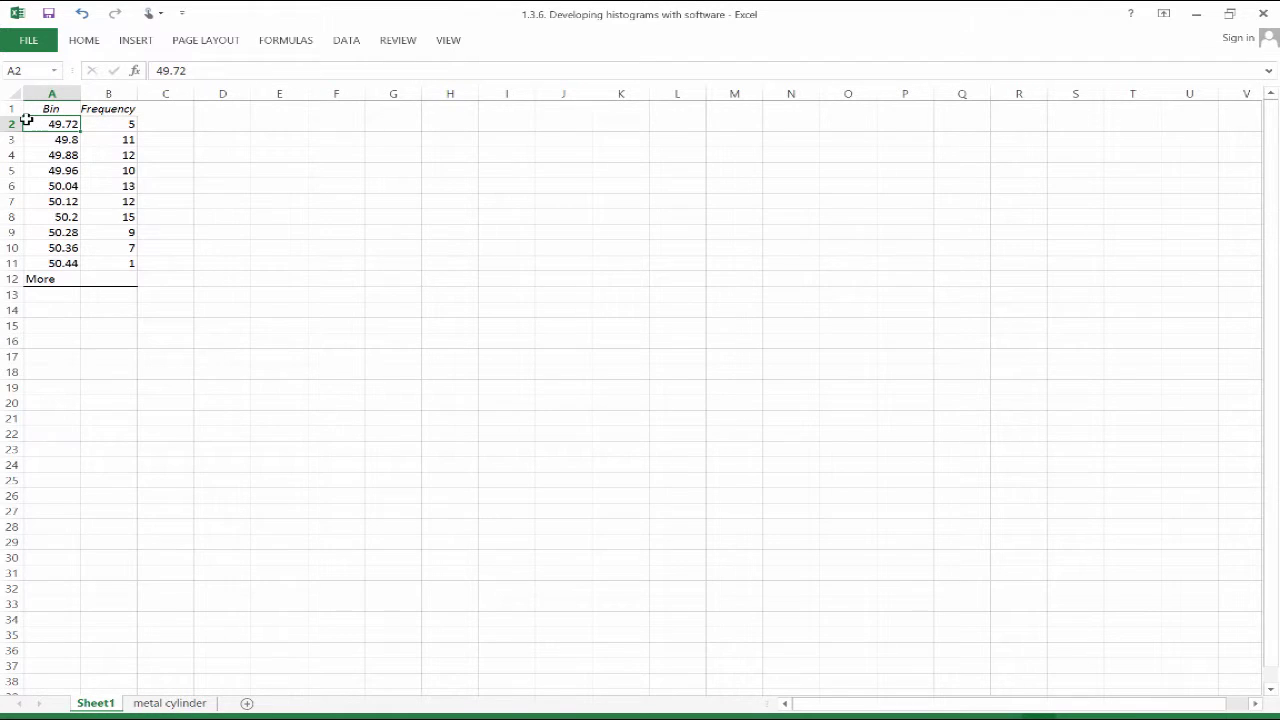
left_click(155, 70)
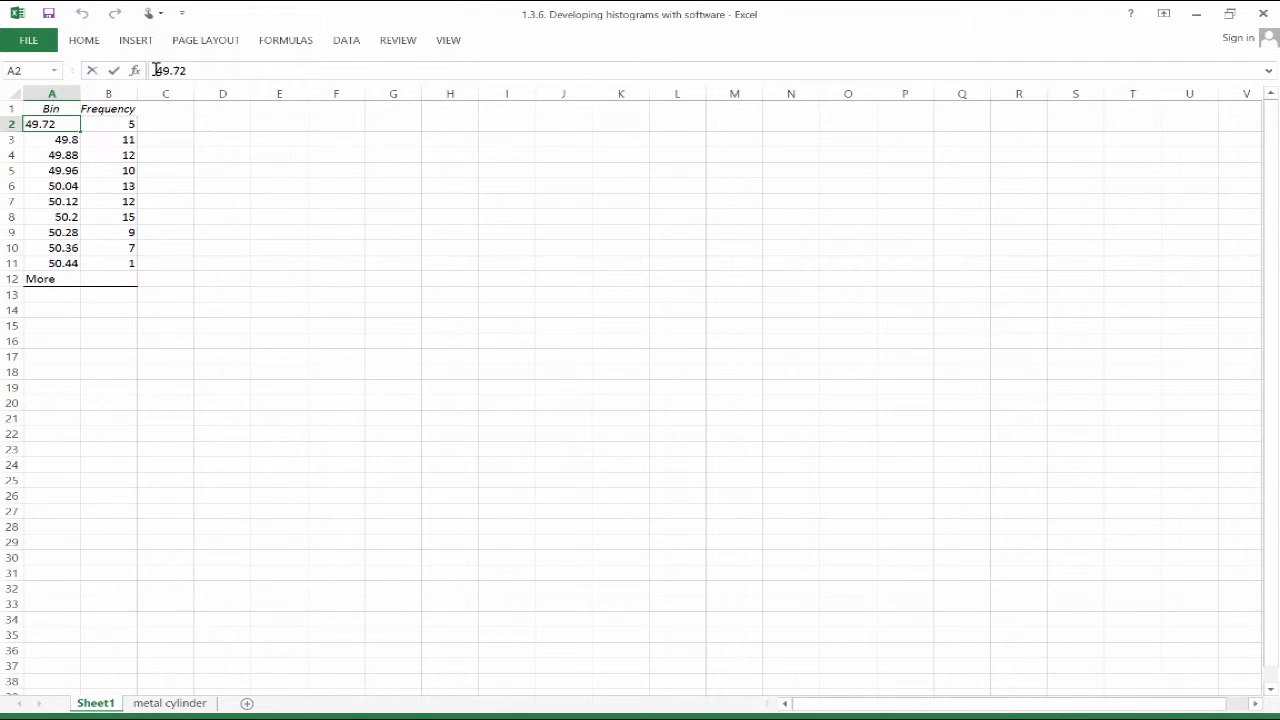
type("49.64-")
key("Return")
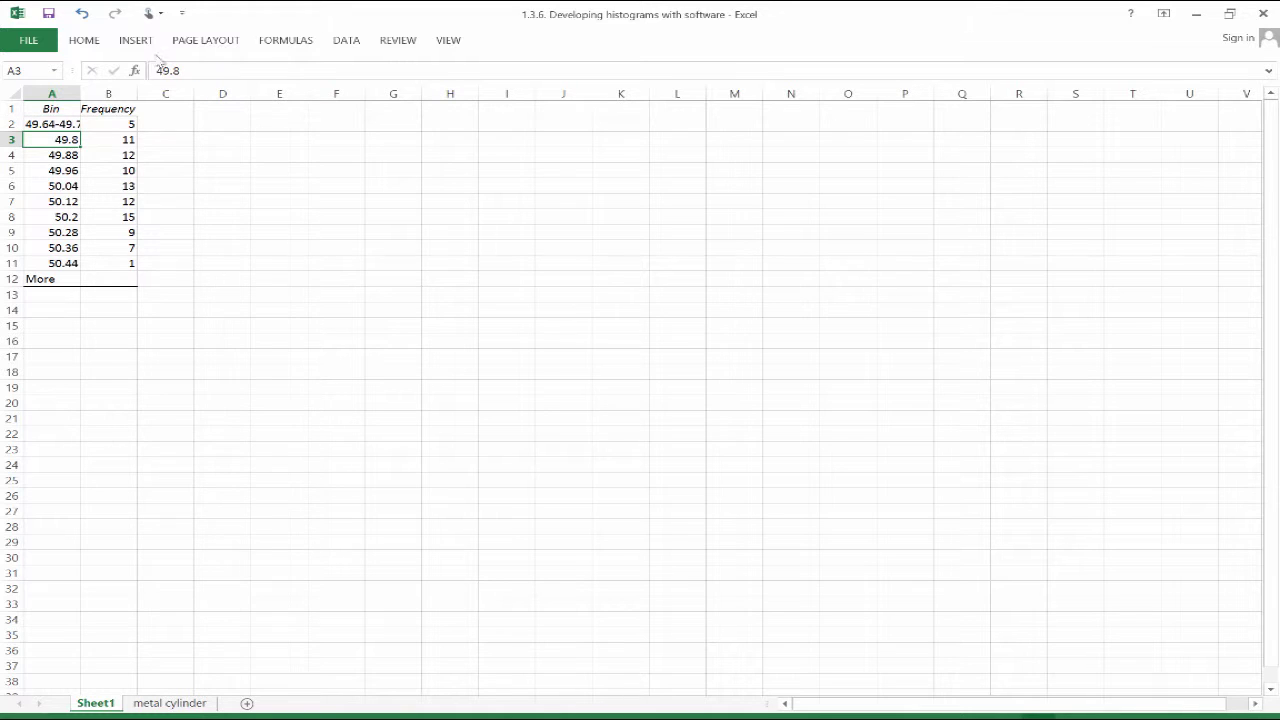
double_click(79, 94)
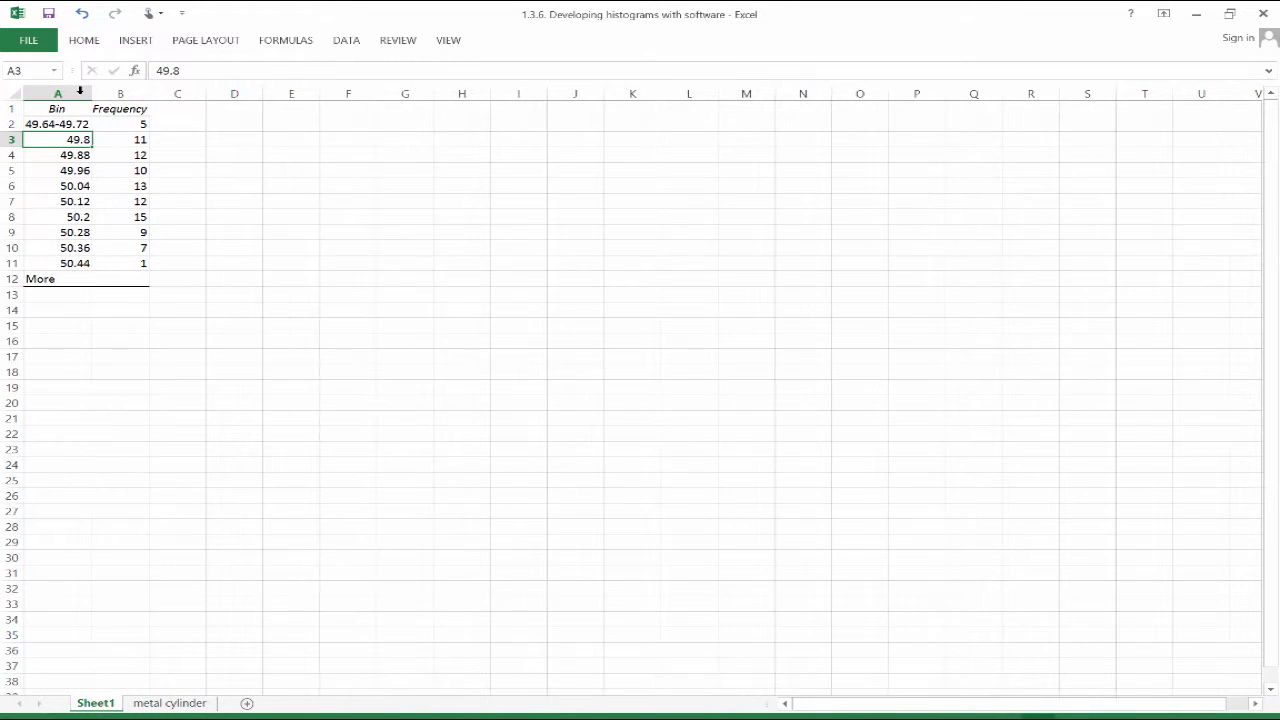
- Relabel the bins in A3 and A4 as the ranges 49.72-49.8 and 49.8-49.88
left_click(157, 71)
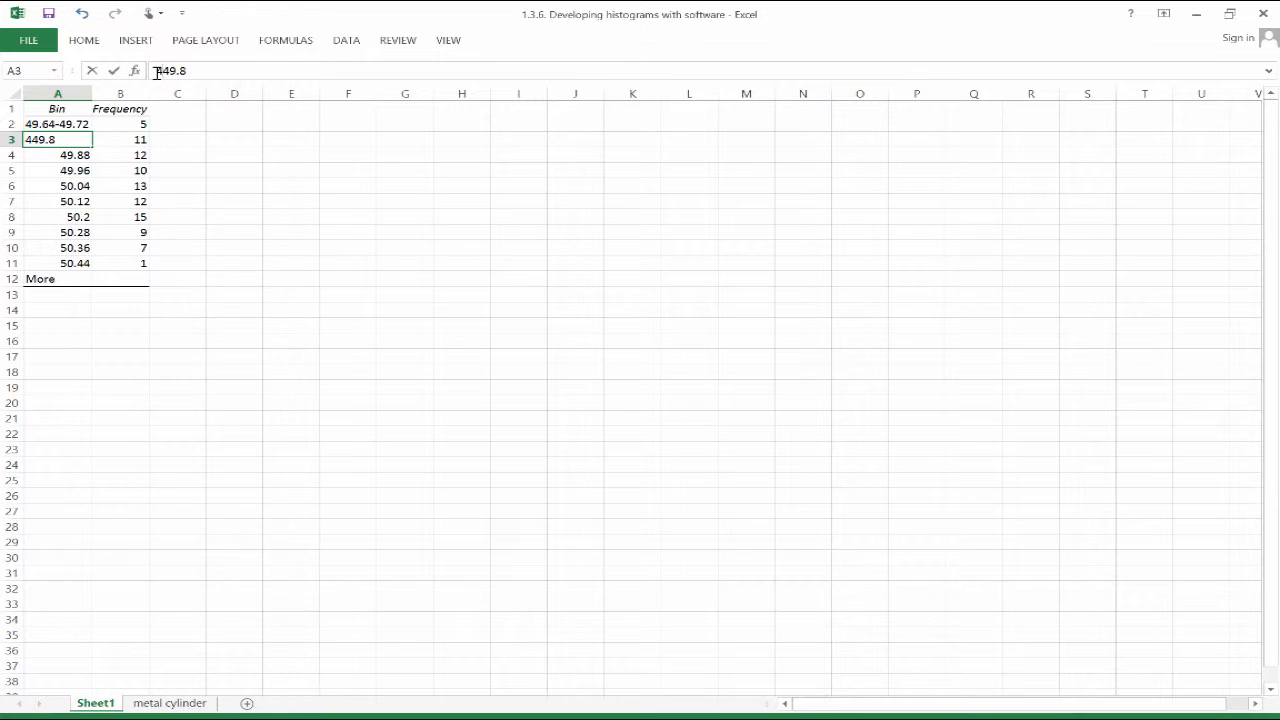
type("9.72-")
left_click(74, 155)
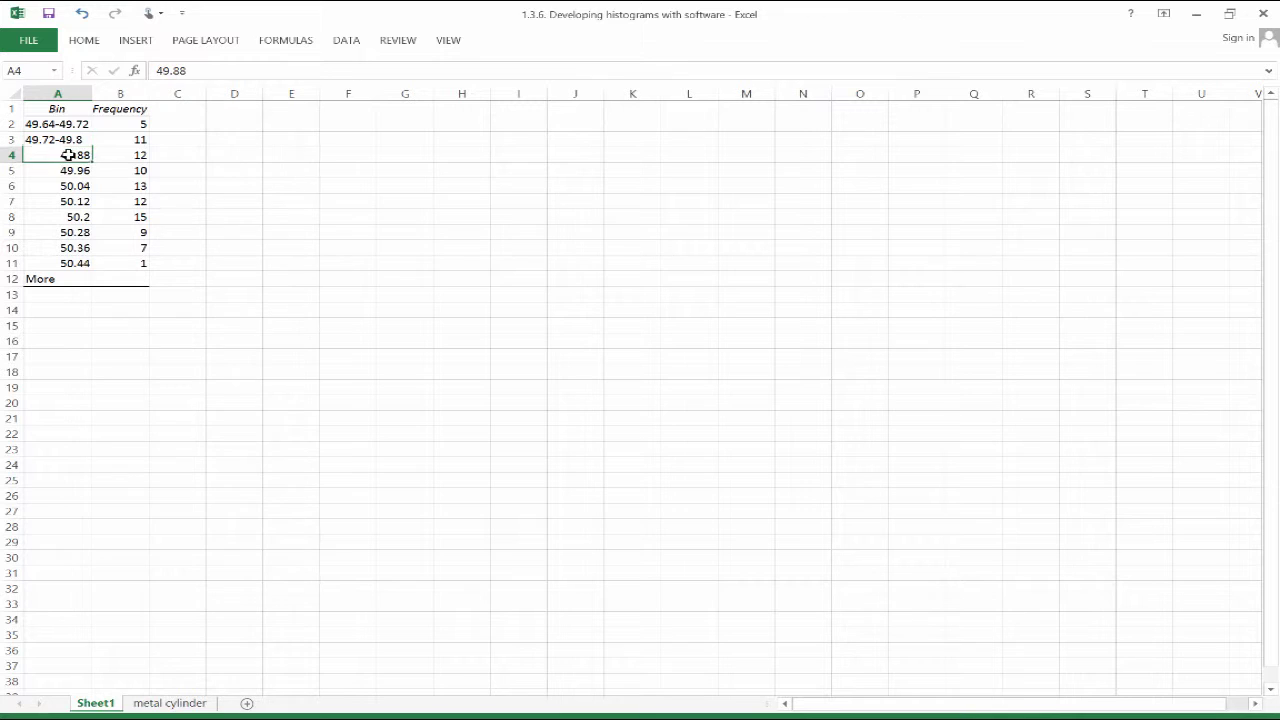
left_click(156, 74)
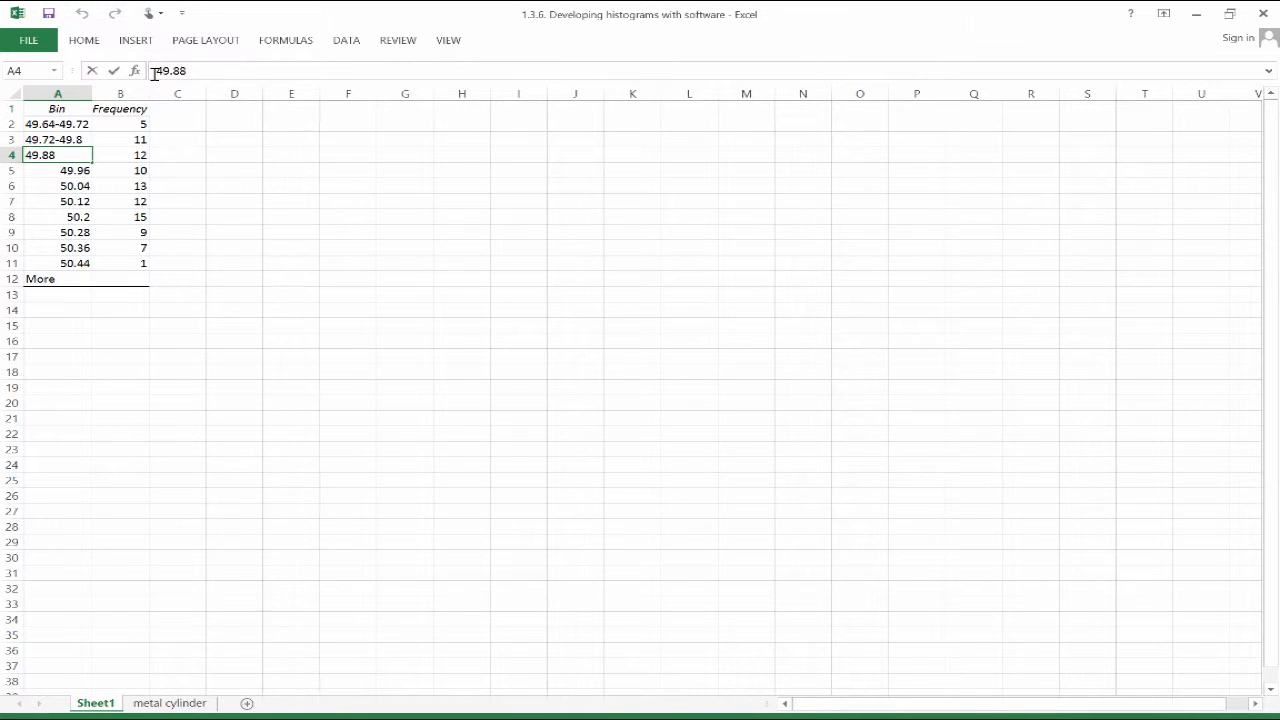
type("49.8-")
left_click(88, 150)
key("Return")
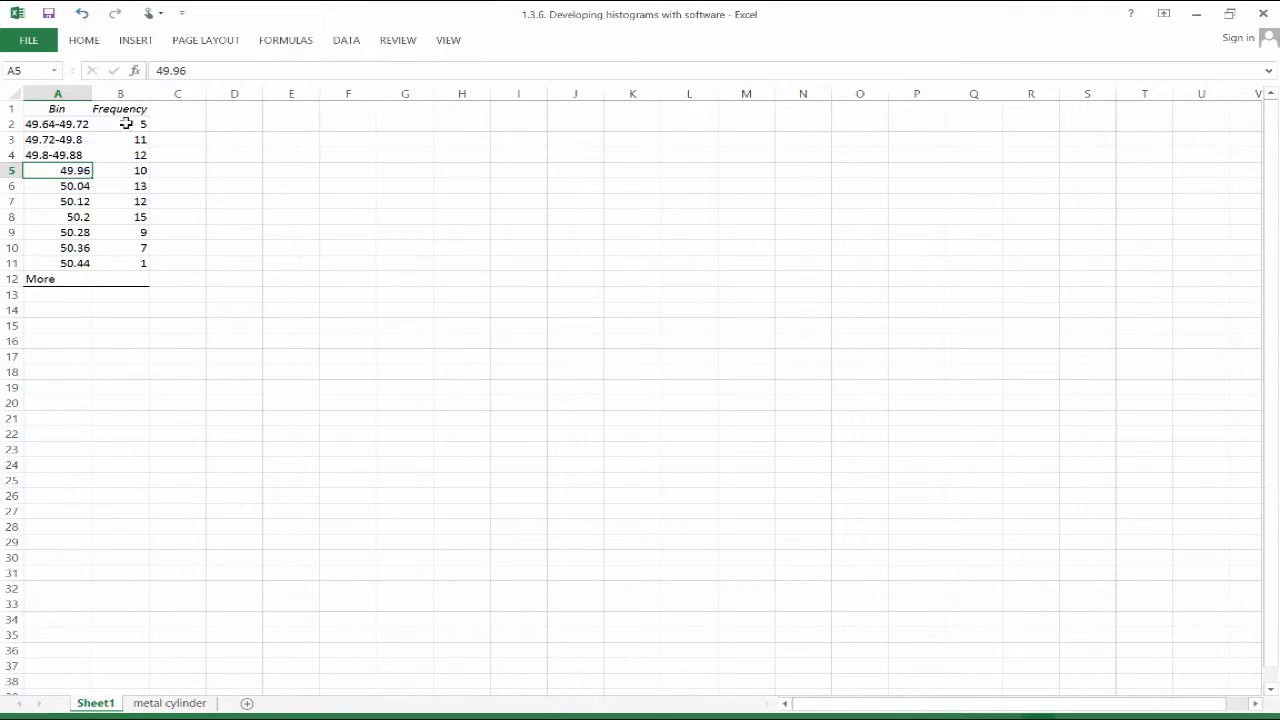
- Relabel the bins in A5 and A6 as the ranges 49.88-49.96 and 49.96-50.04
left_click(158, 72)
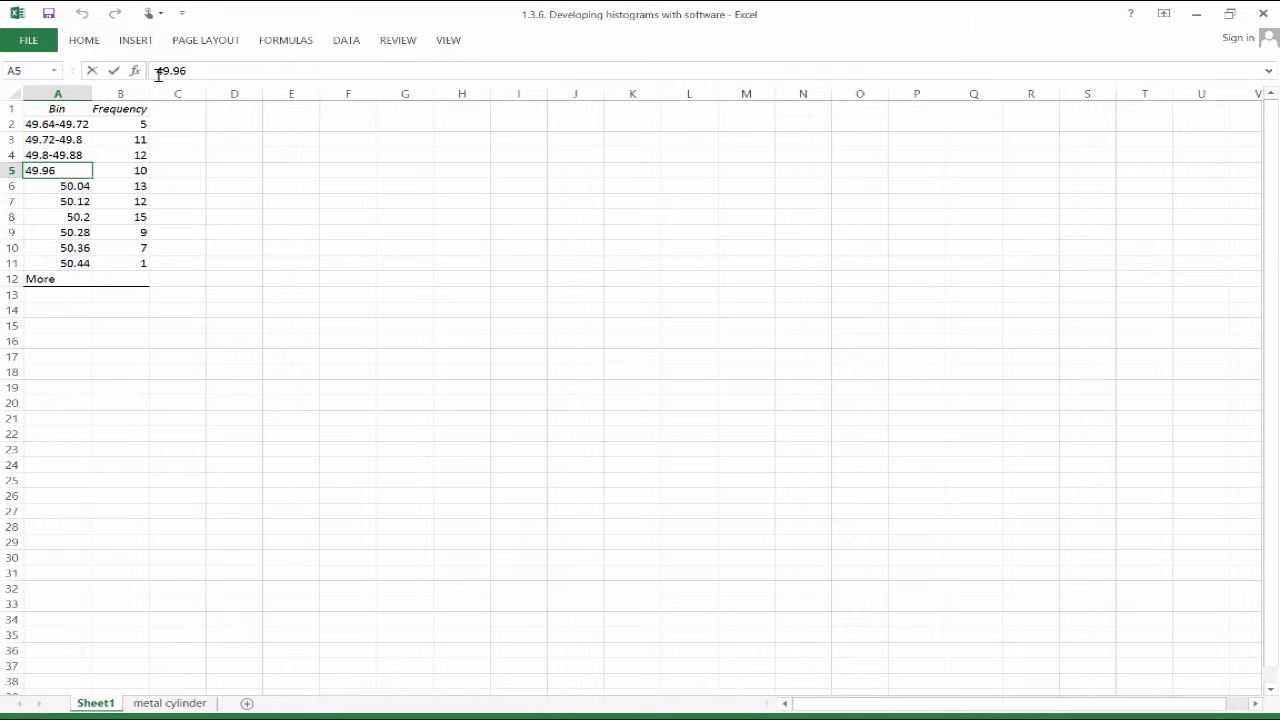
type("49.88-")
key("Return")
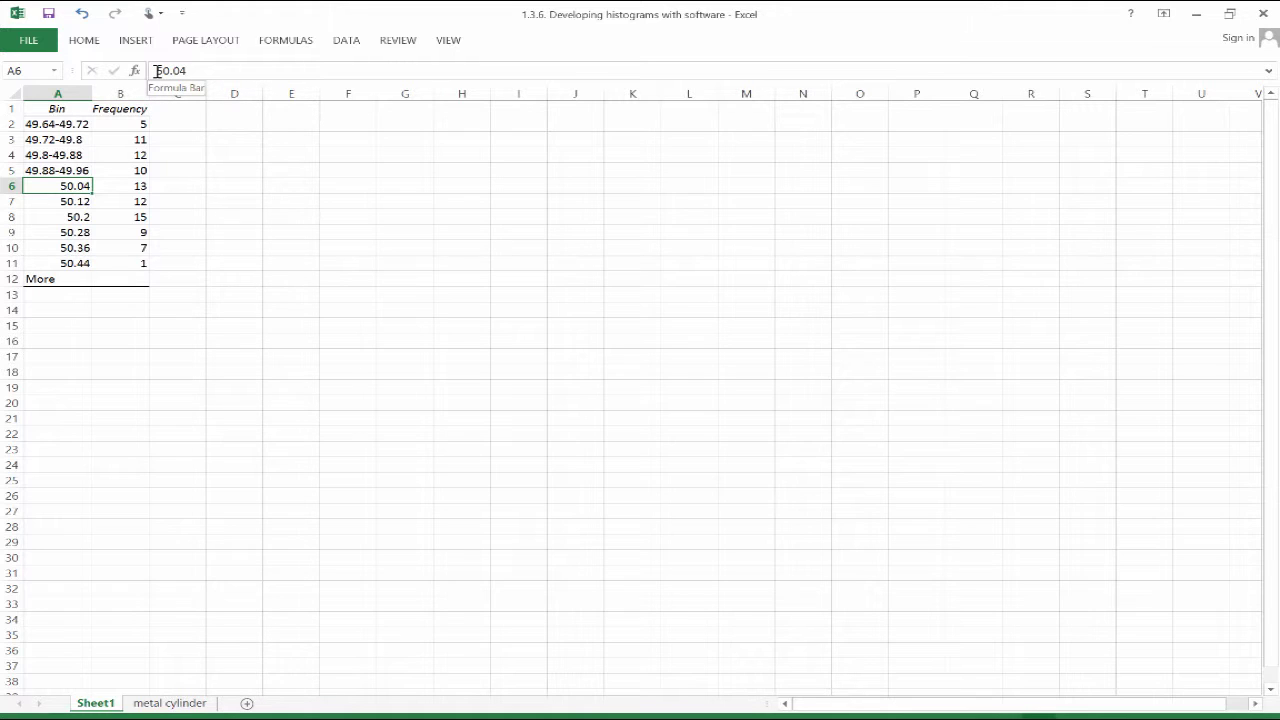
left_click(158, 72)
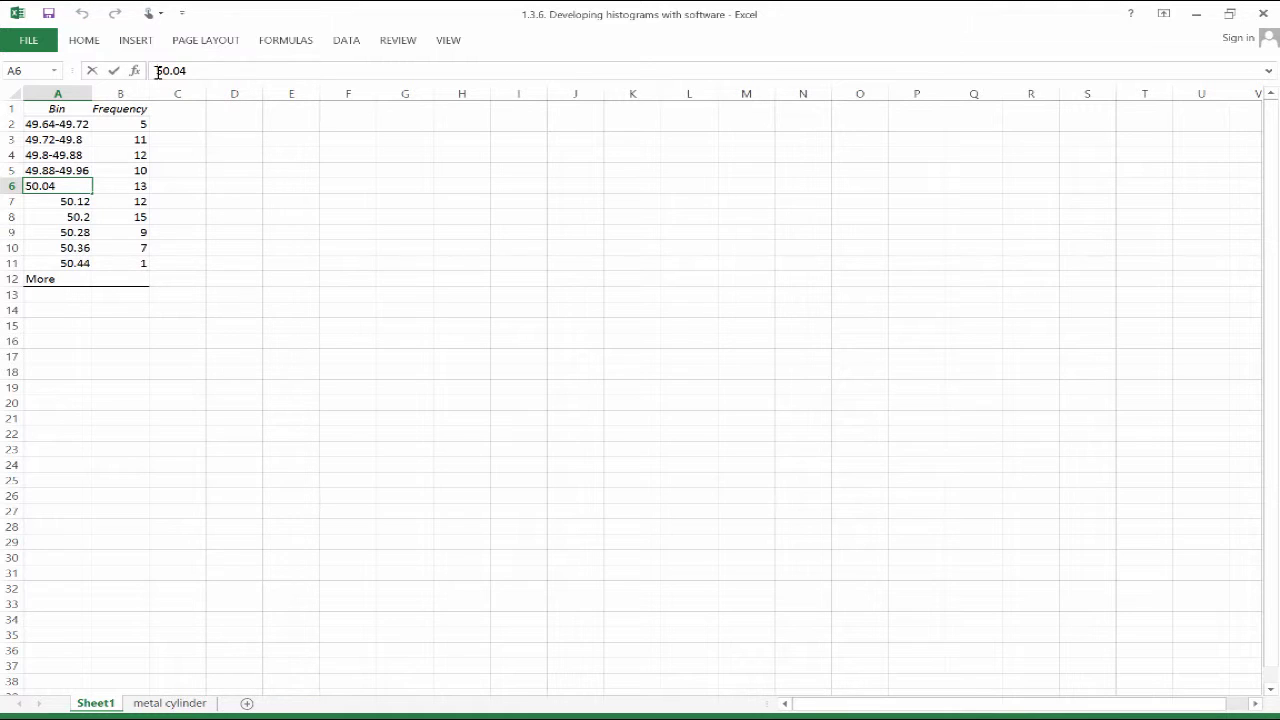
type("49.96-")
key("Return")
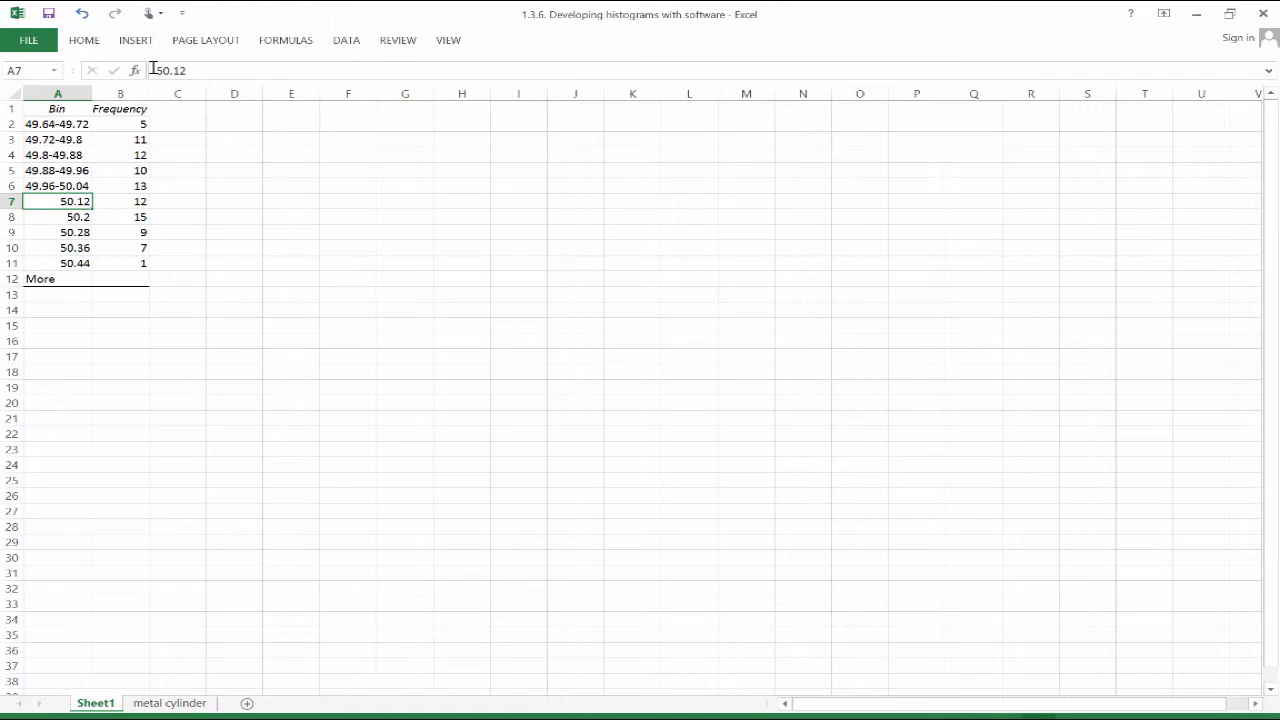
- Relabel the bins in A7 and A8 as the ranges 50.04-50.12 and 50.12-50.2
left_click(157, 70)
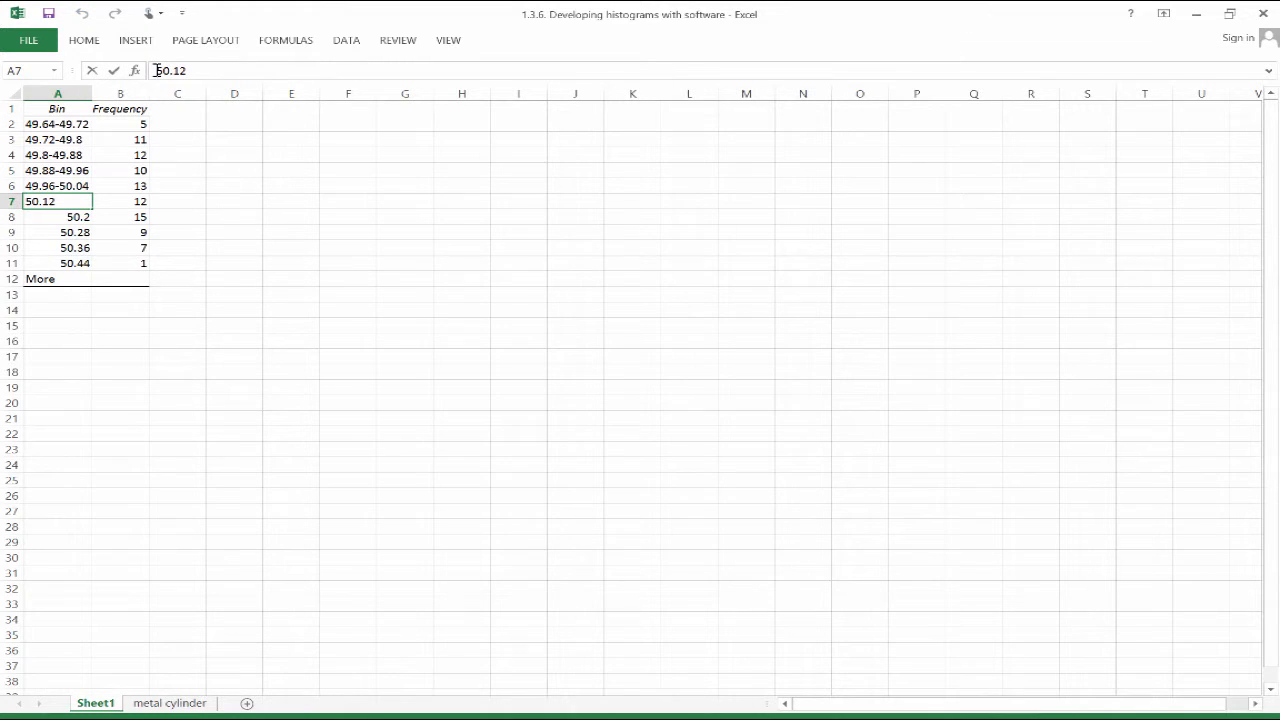
type("50.04-")
key("Return")
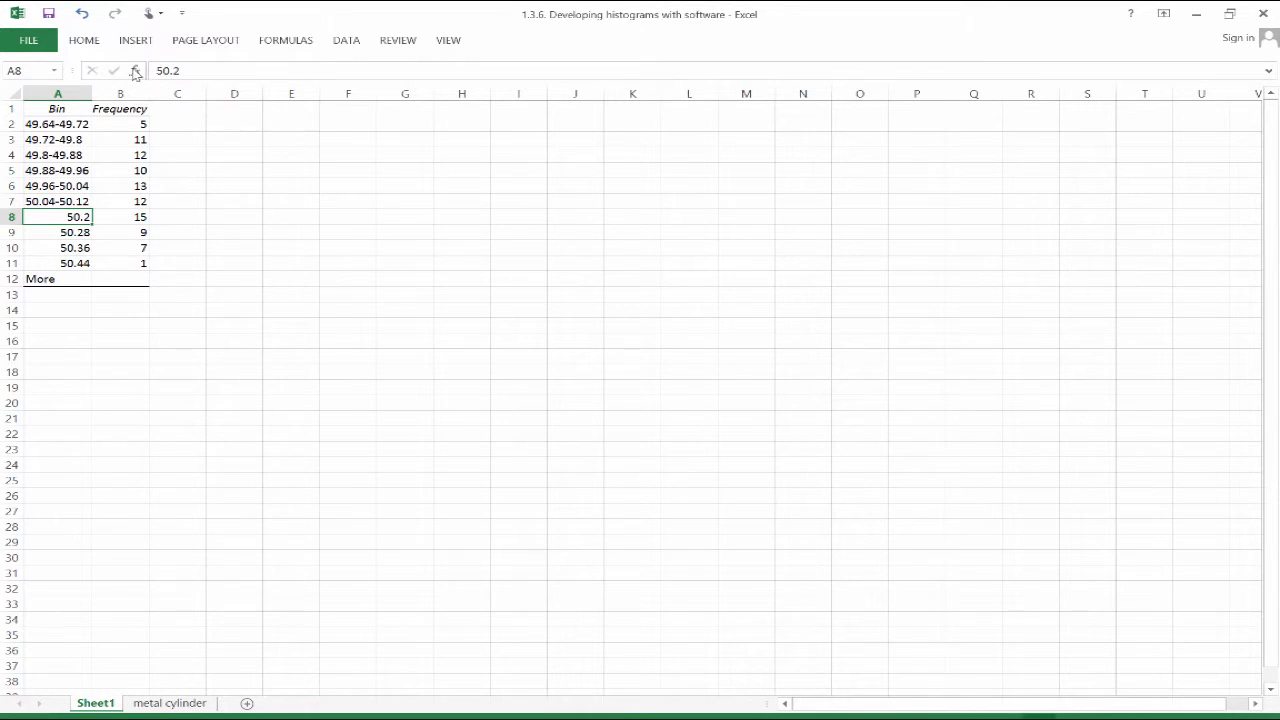
left_click(156, 68)
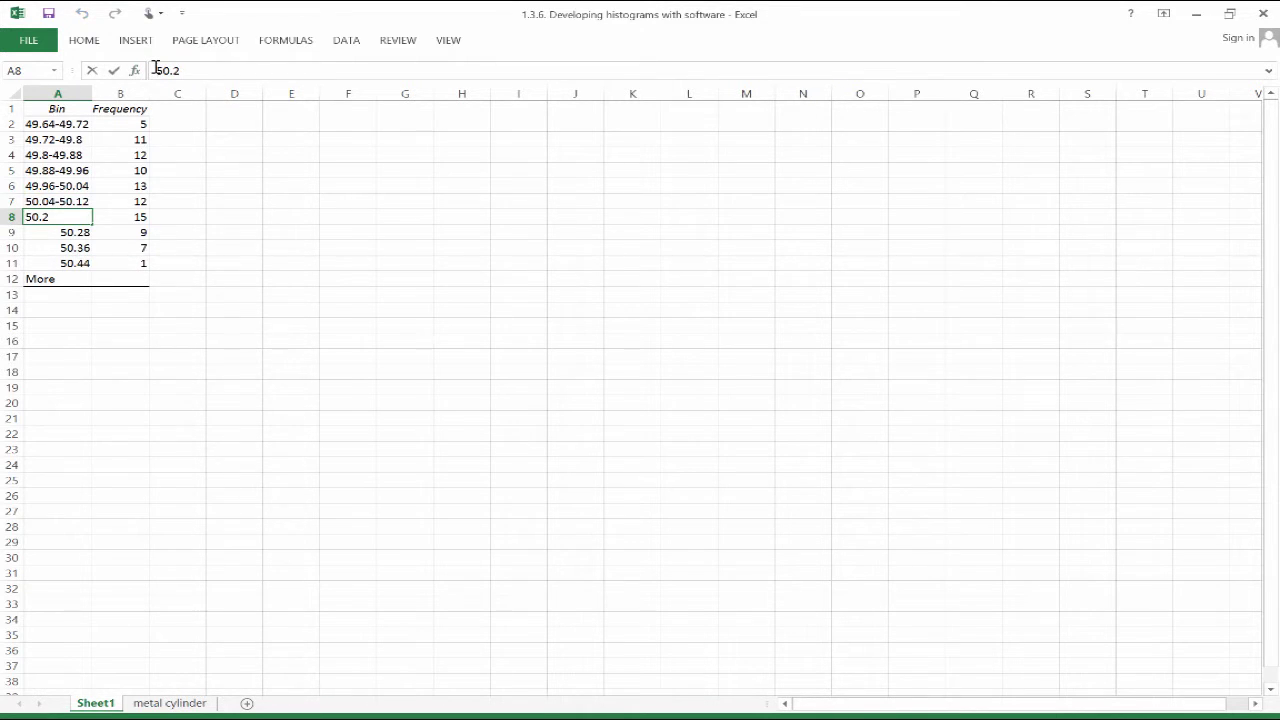
type("50.12-")
key("Return")
- Relabel the bins in A9, A10 and A11 as the ranges 50.2-50.28, 50.28-50.36 and 50.36-50.44
left_click(157, 71)
type("50.2-")
key("Return")
left_click(157, 71)
type("50.28-")
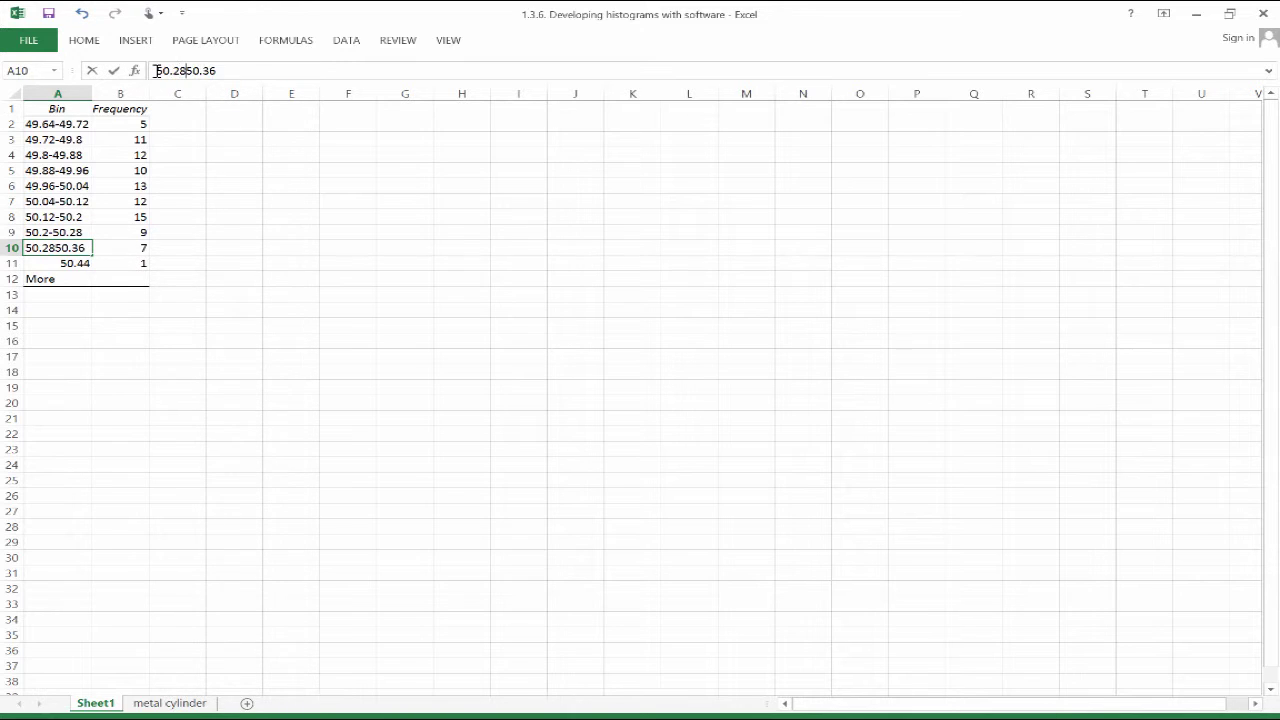
key("ctrl+Return")
key("Down")
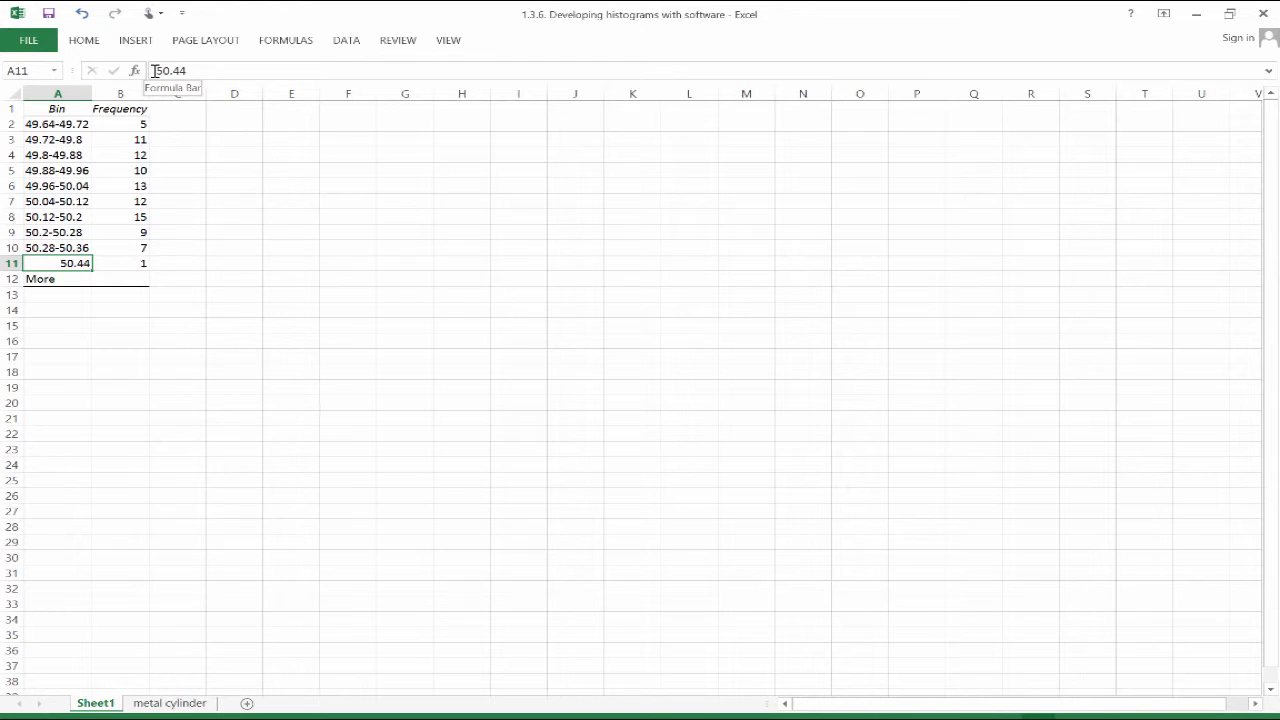
left_click(155, 71)
type("50.36-")
key("Return")
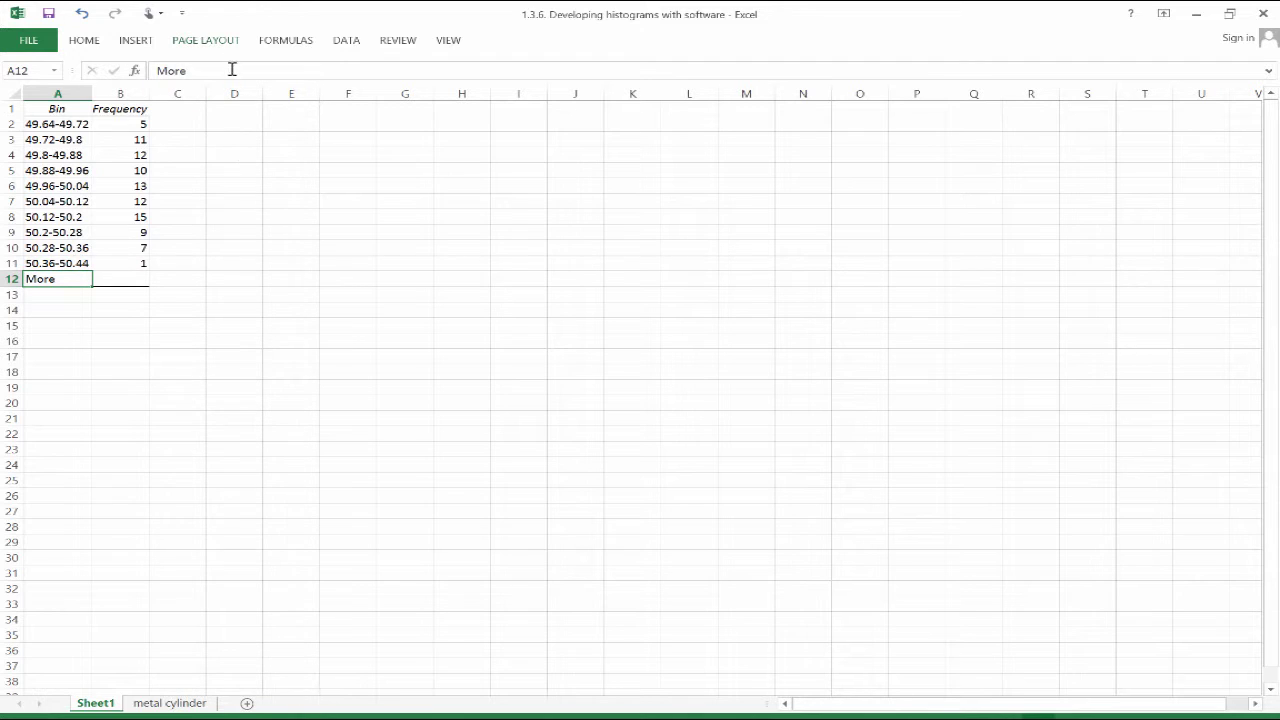
- Insert a 2-D clustered column chart from the frequency table on Sheet1
left_click(202, 134)
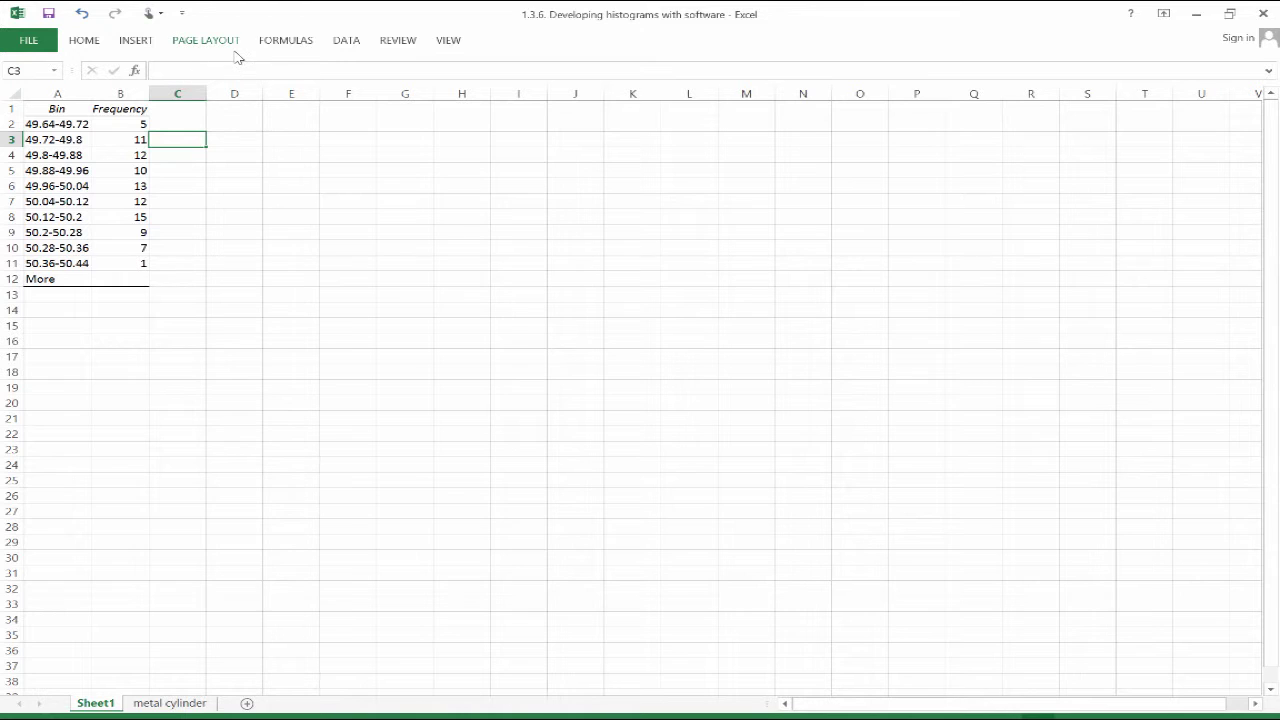
left_click(136, 40)
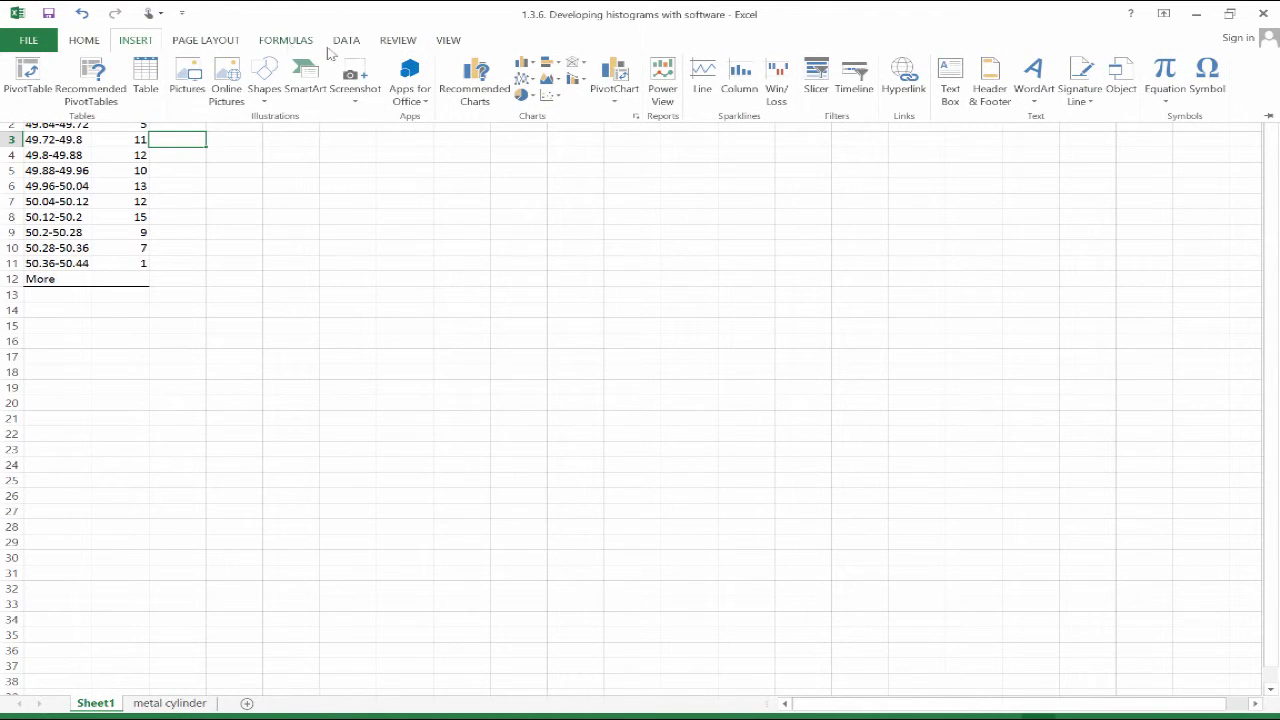
left_click(528, 64)
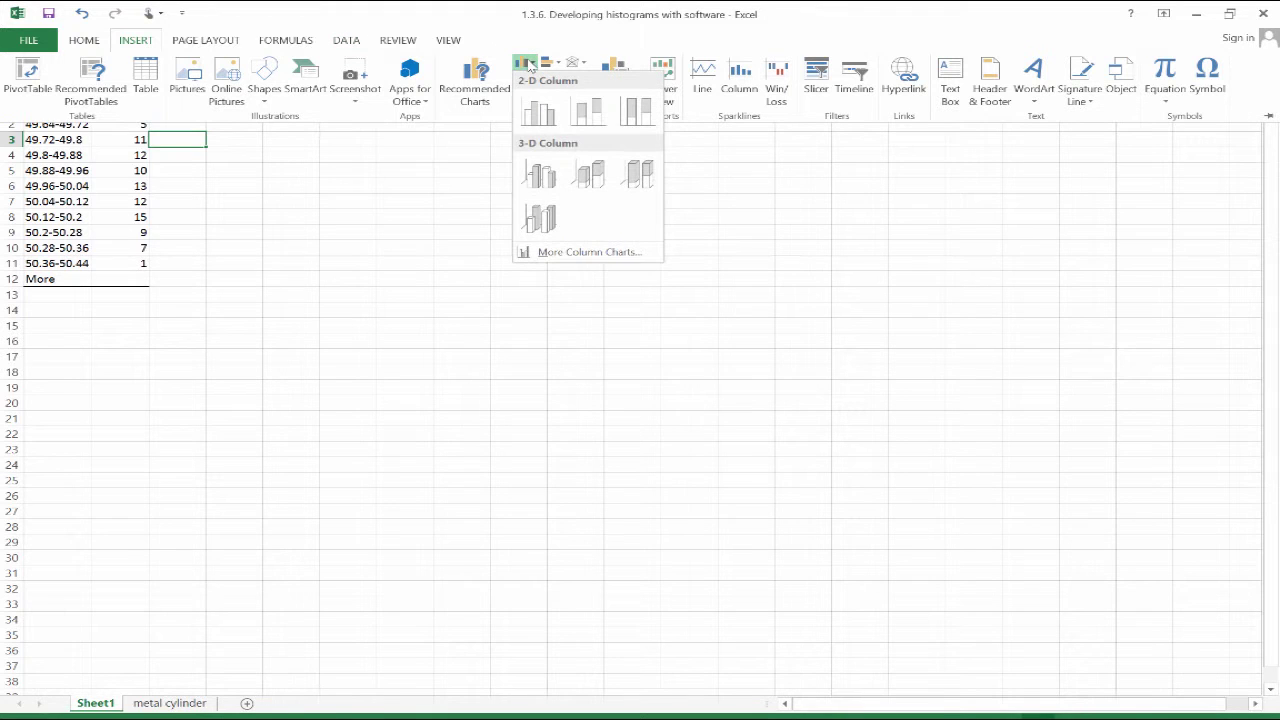
left_click(541, 106)
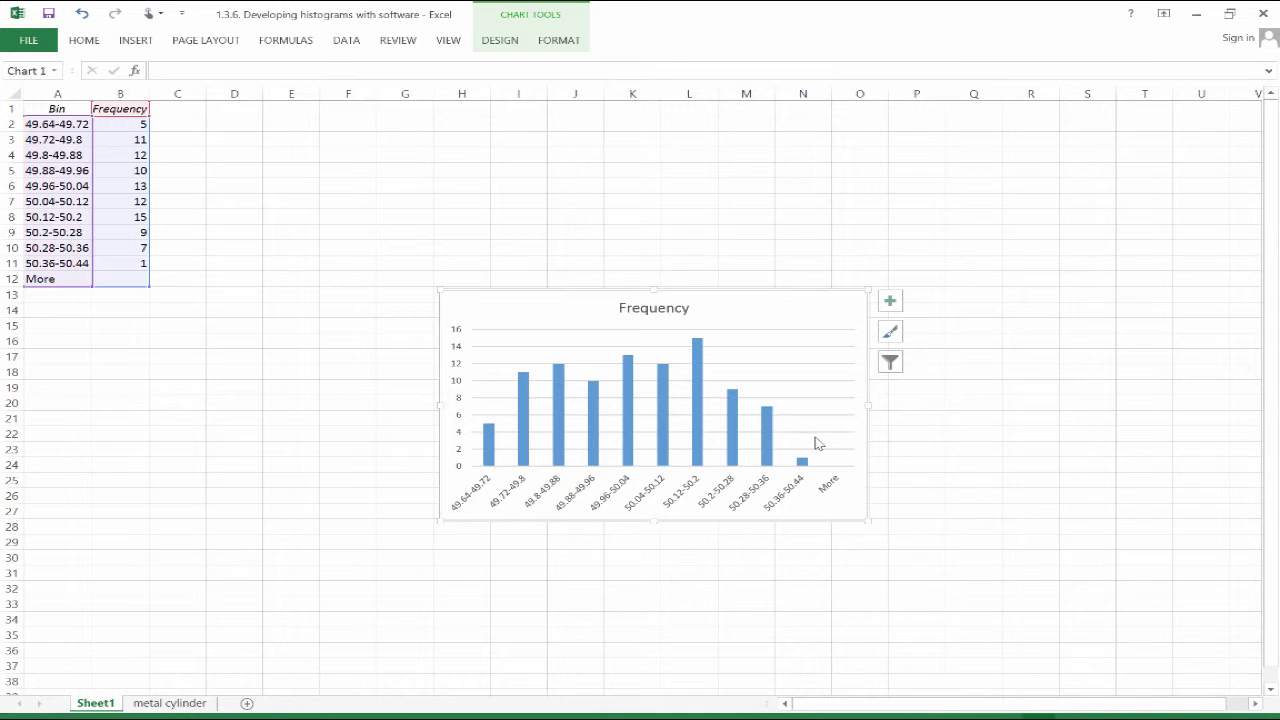
- Exclude the More category from the column chart's data source and delete the chart title
left_click(815, 437)
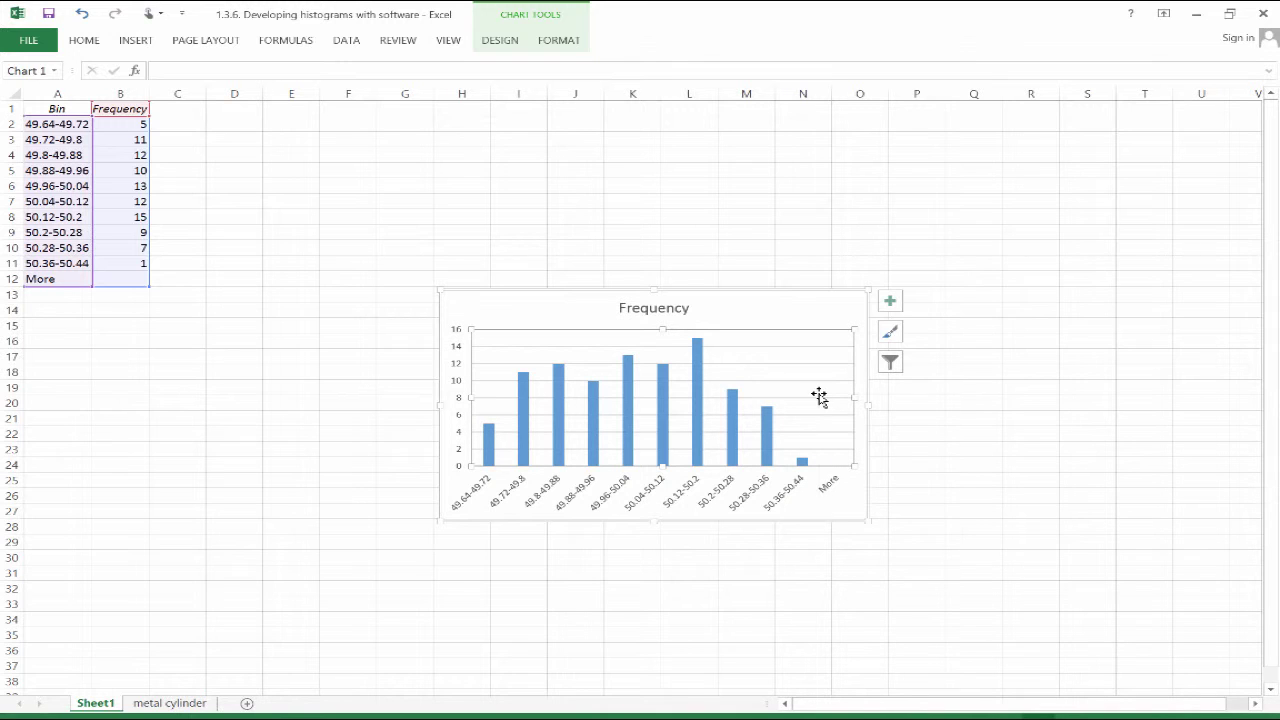
right_click(819, 396)
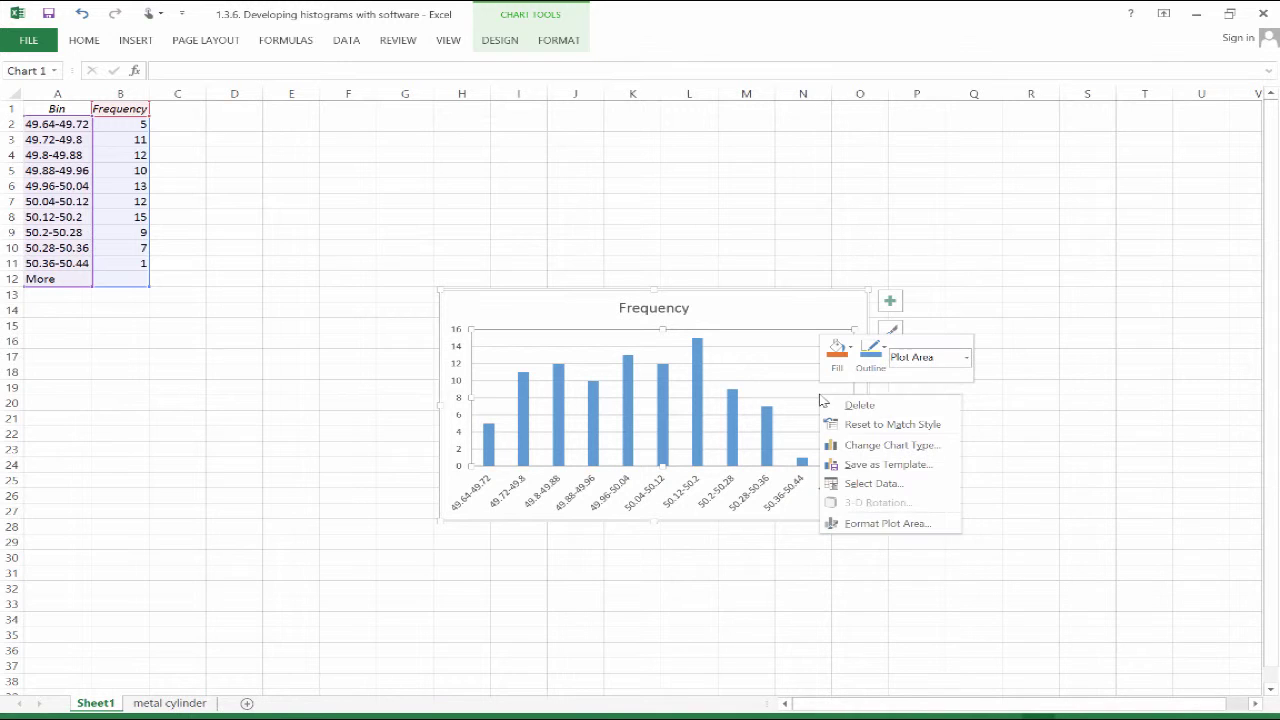
left_click(867, 486)
left_click(982, 512)
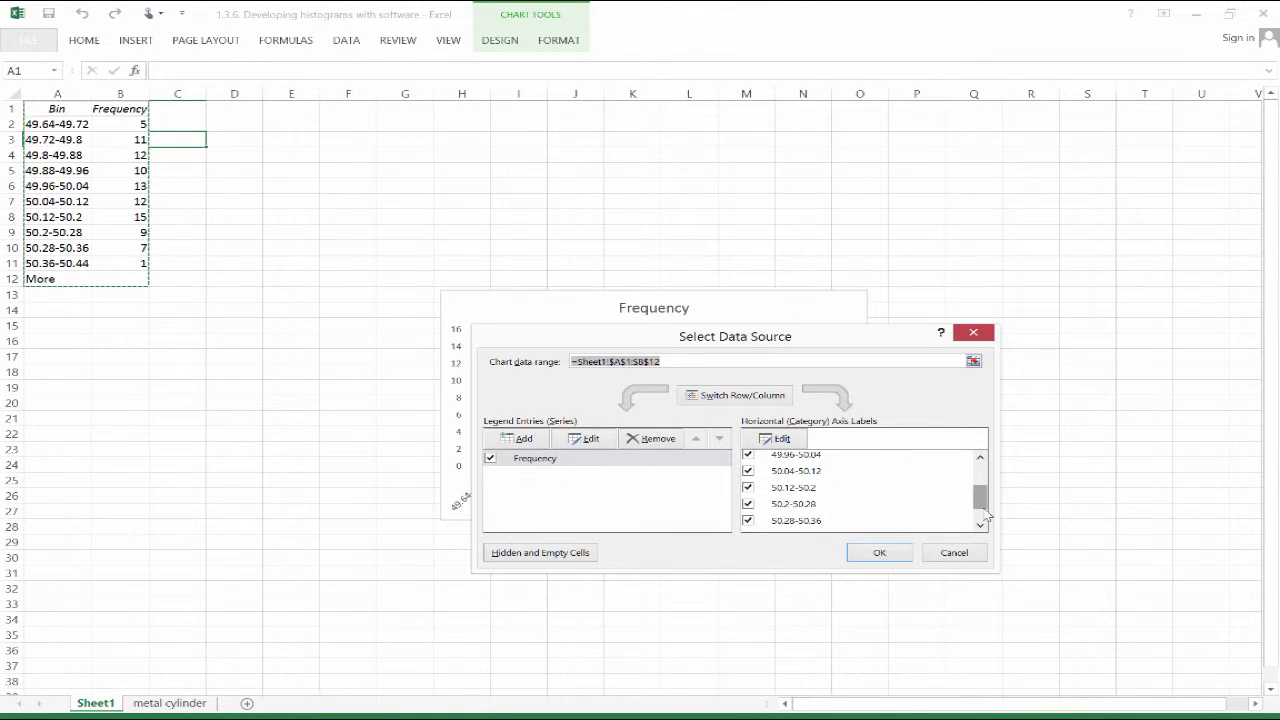
left_click(981, 514)
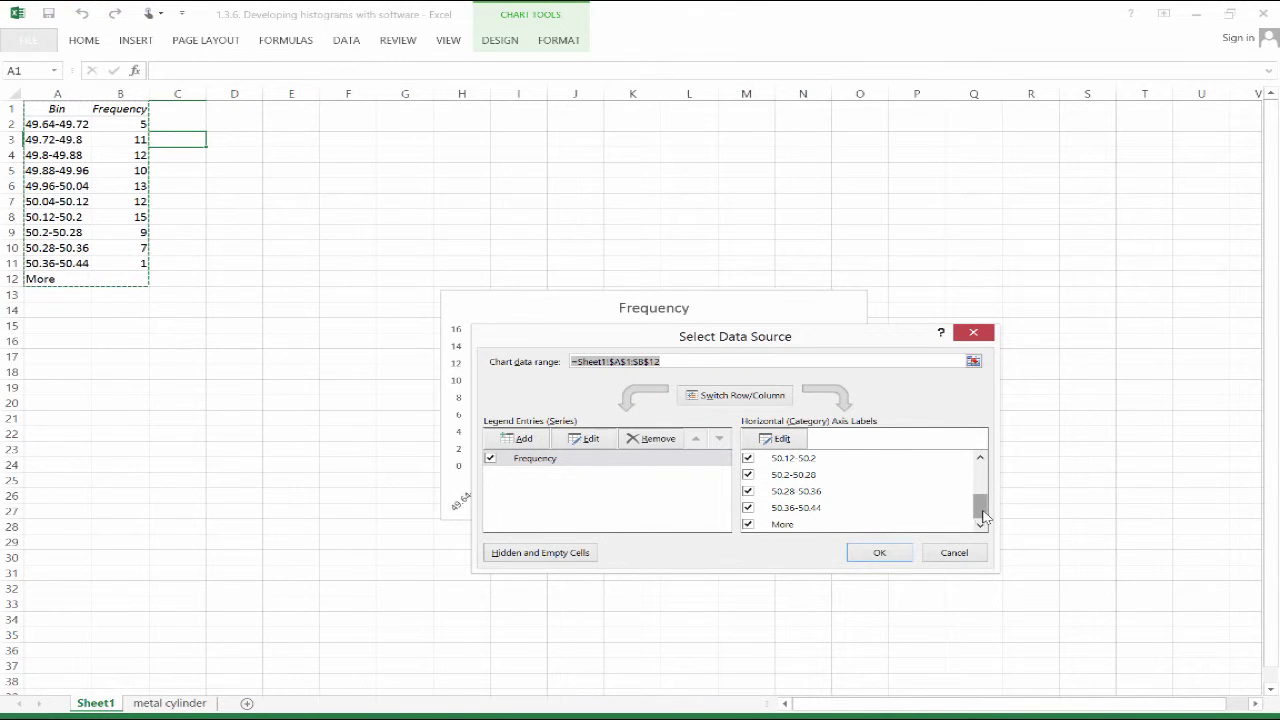
left_click(748, 524)
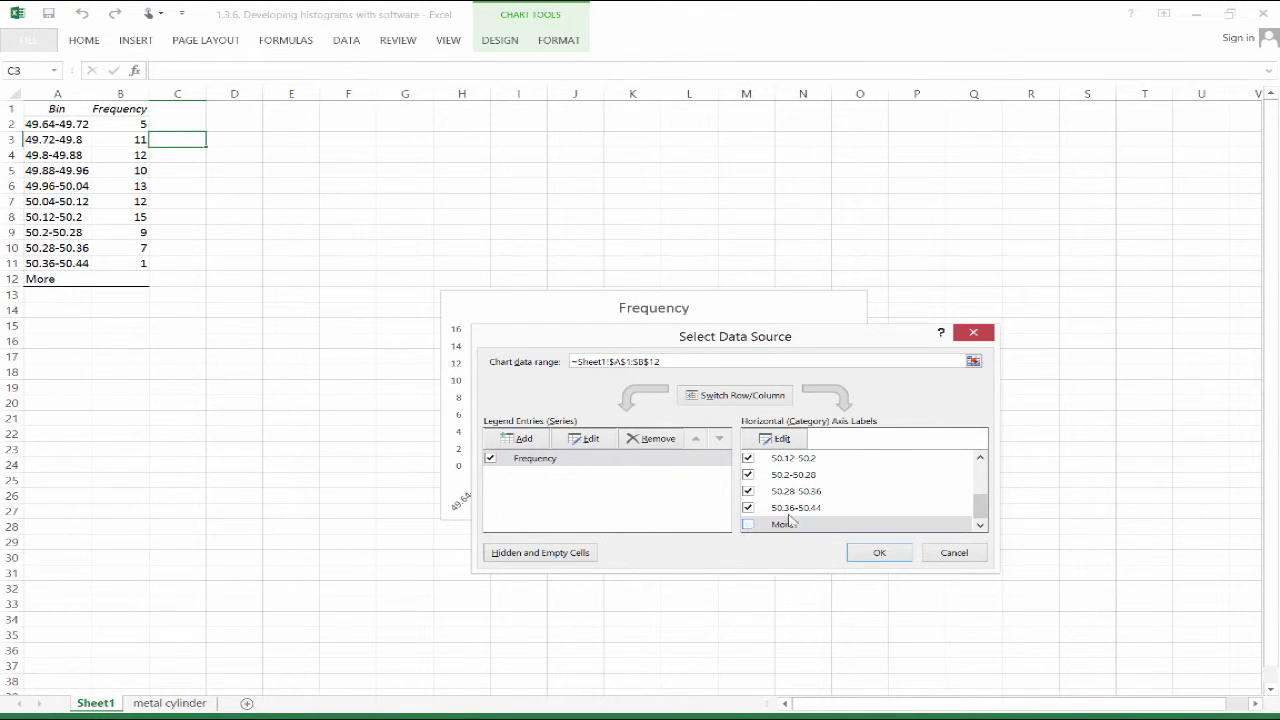
left_click(878, 552)
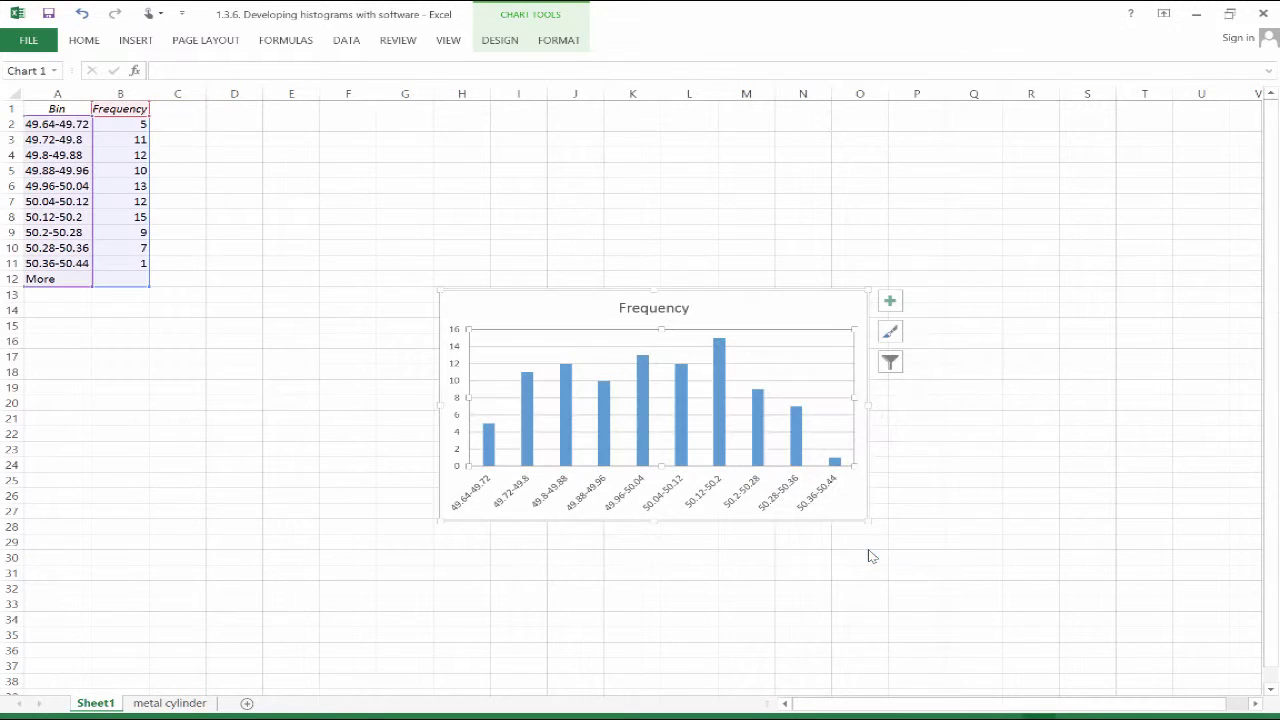
left_click(680, 311)
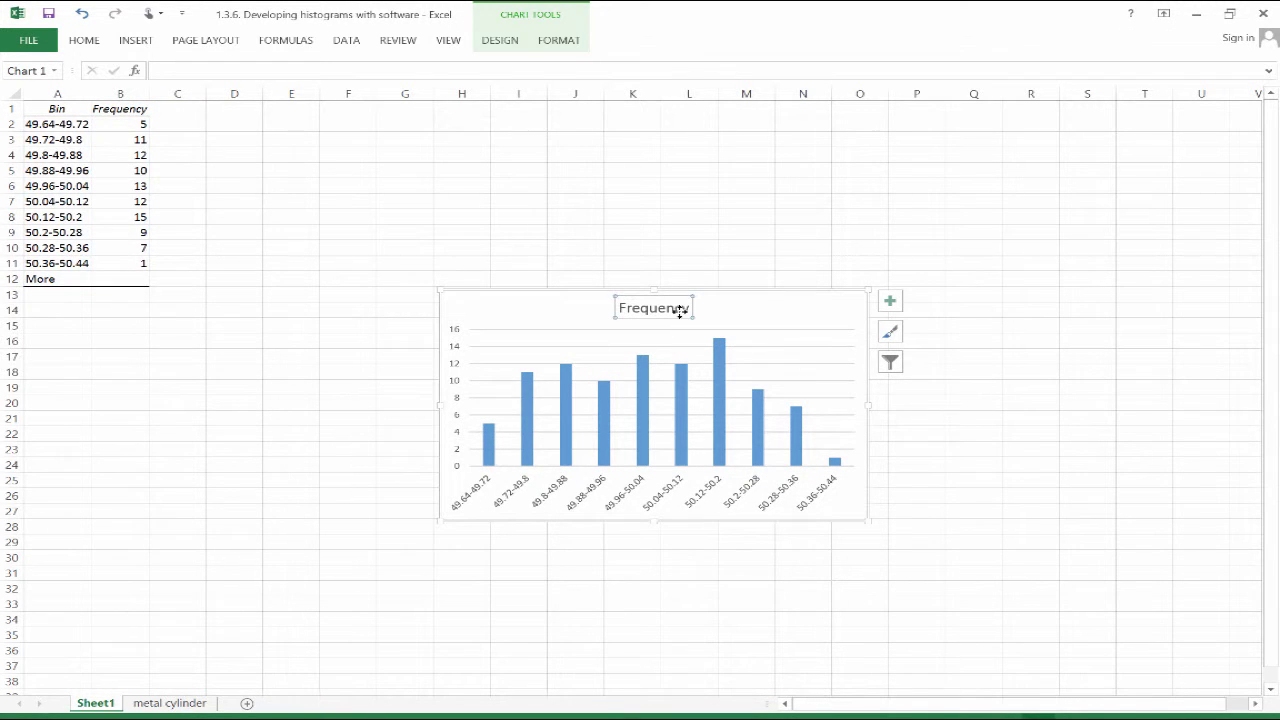
key("Delete")
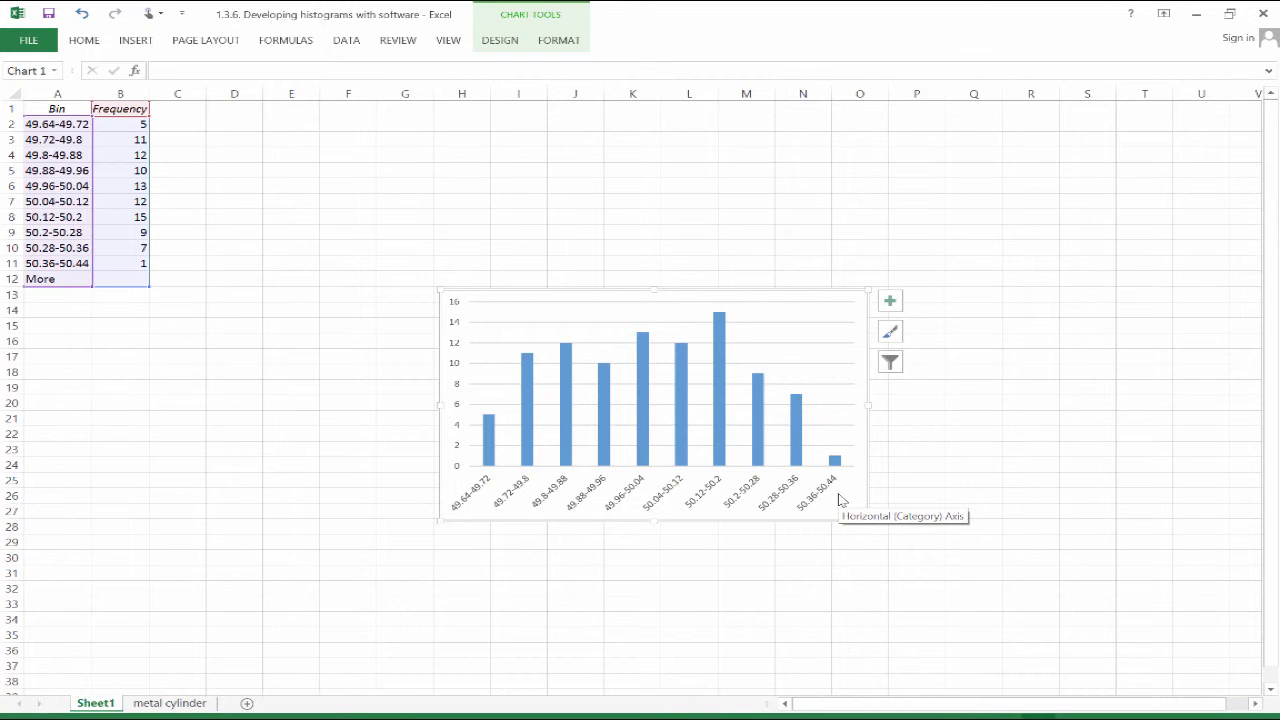
- Preview the available chart styles on the column chart without applying one
left_click(495, 42)
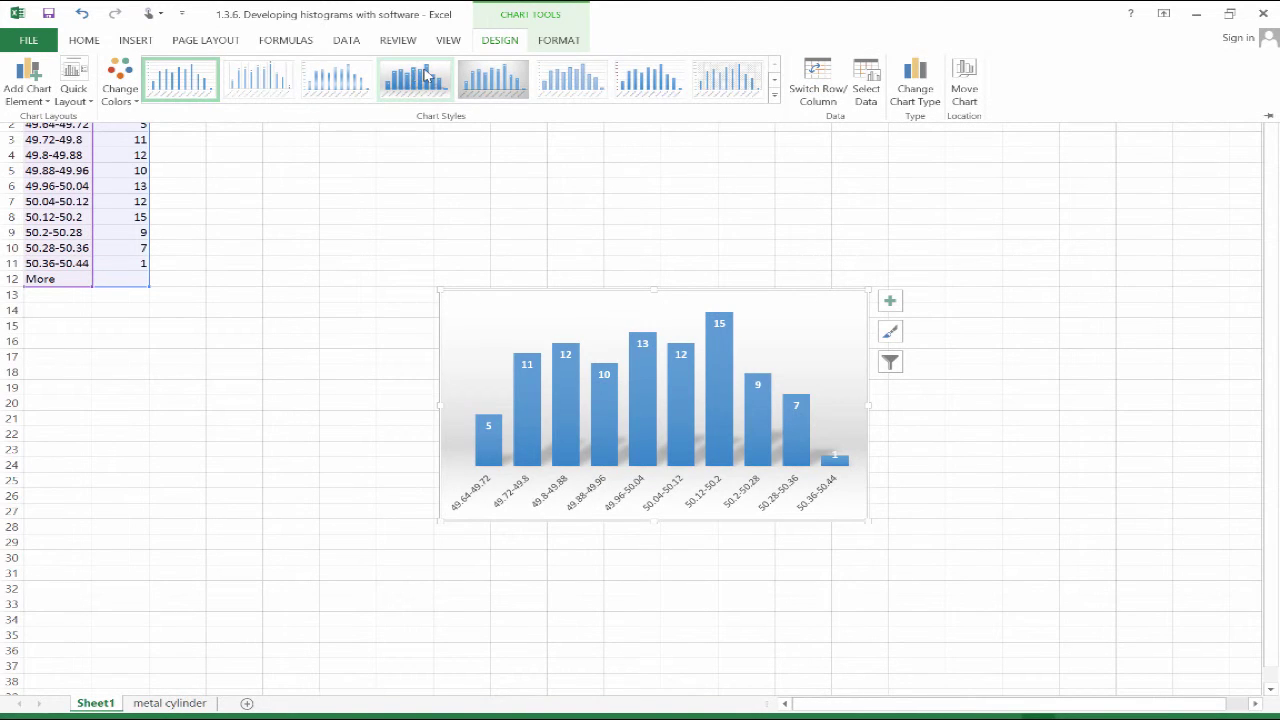
left_click(269, 272)
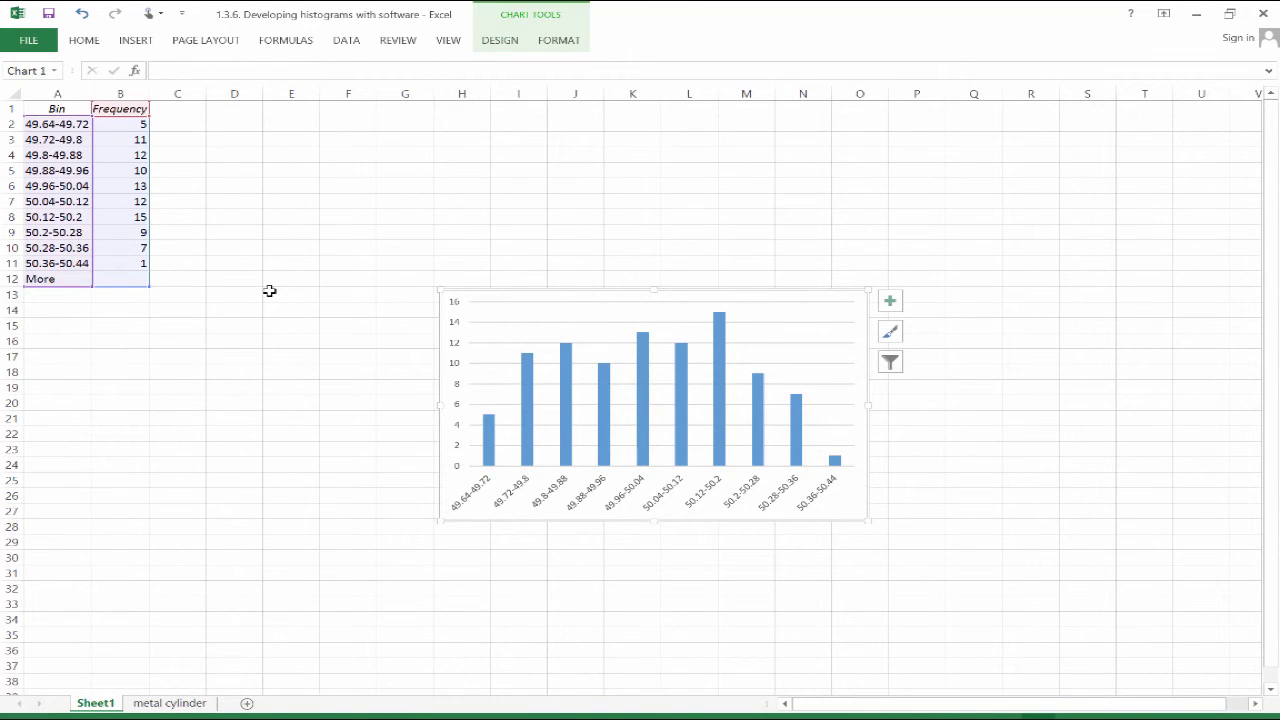
- Look at the bin limits and the Histogram tool in Data Analysis on the metal cylinder sheet, and return to the chart on Sheet1
left_click(170, 703)
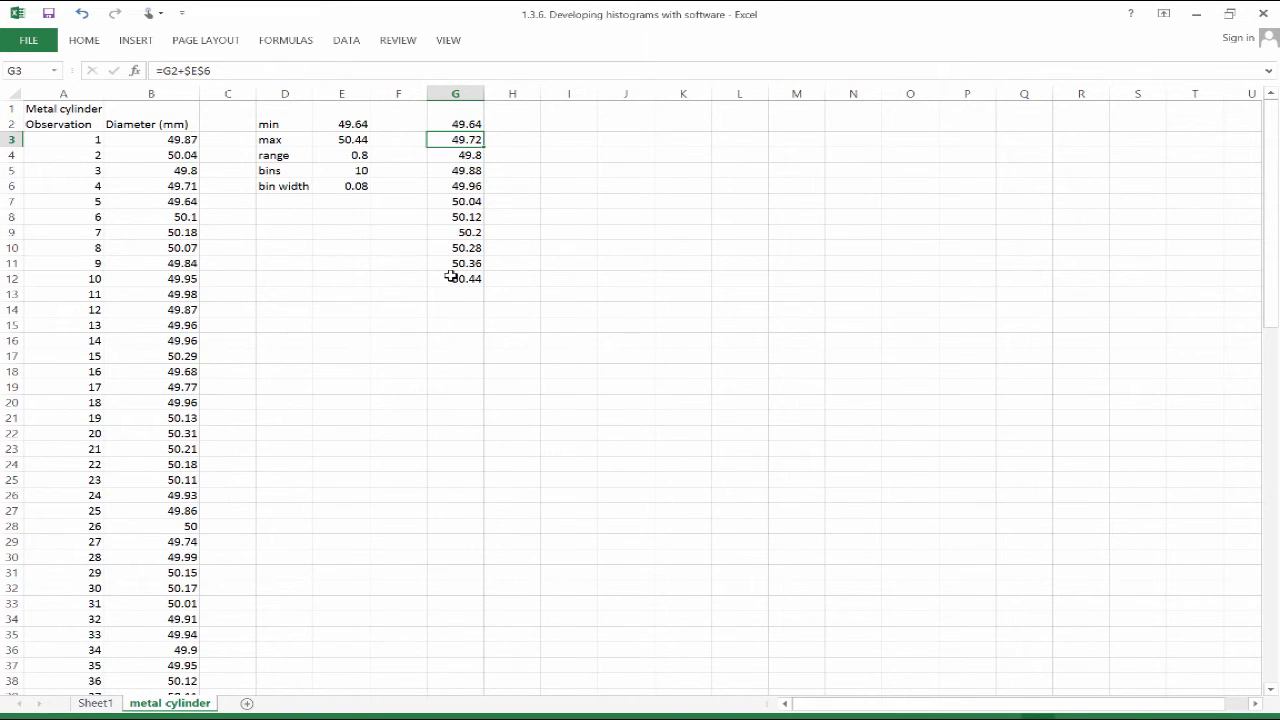
left_click(344, 39)
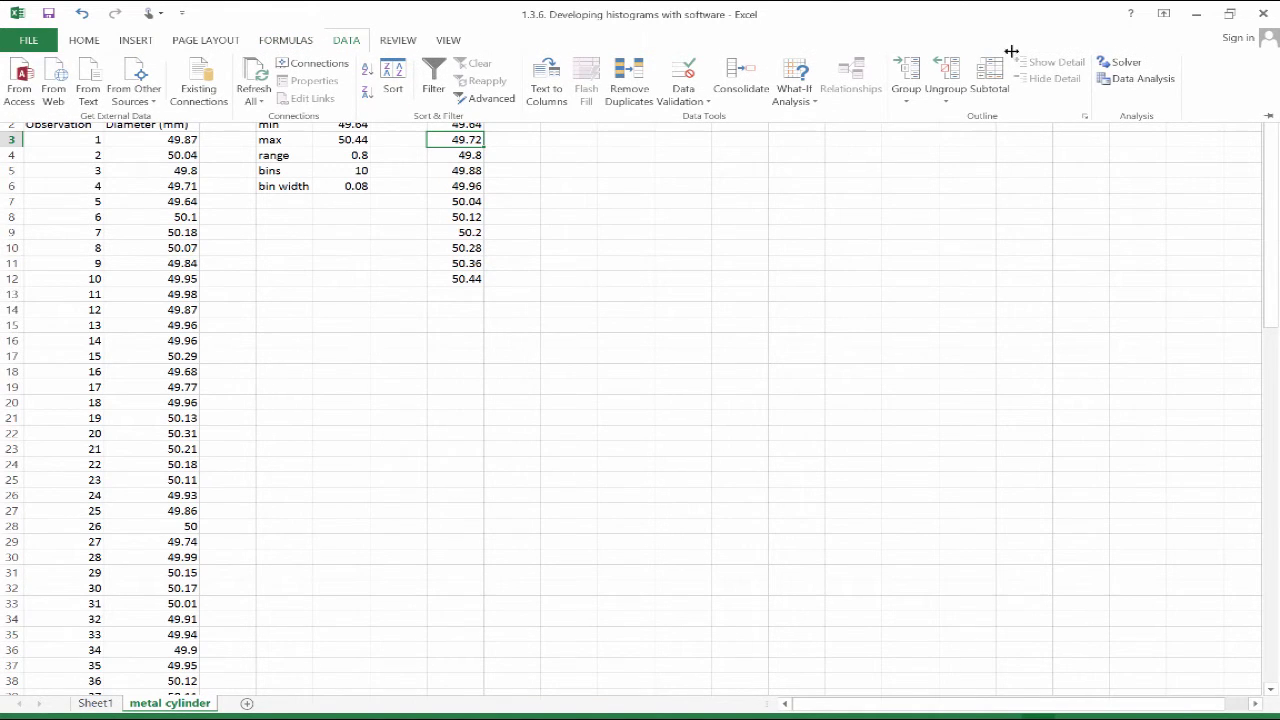
left_click(1112, 79)
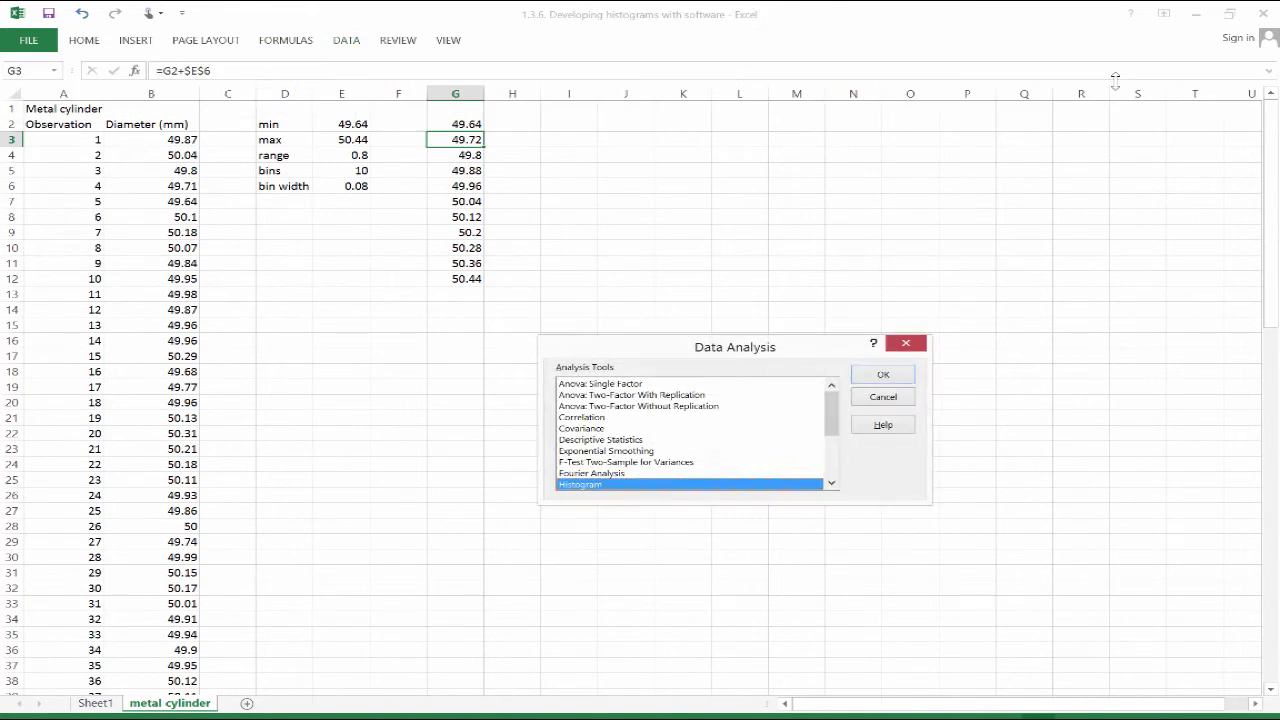
left_click(883, 398)
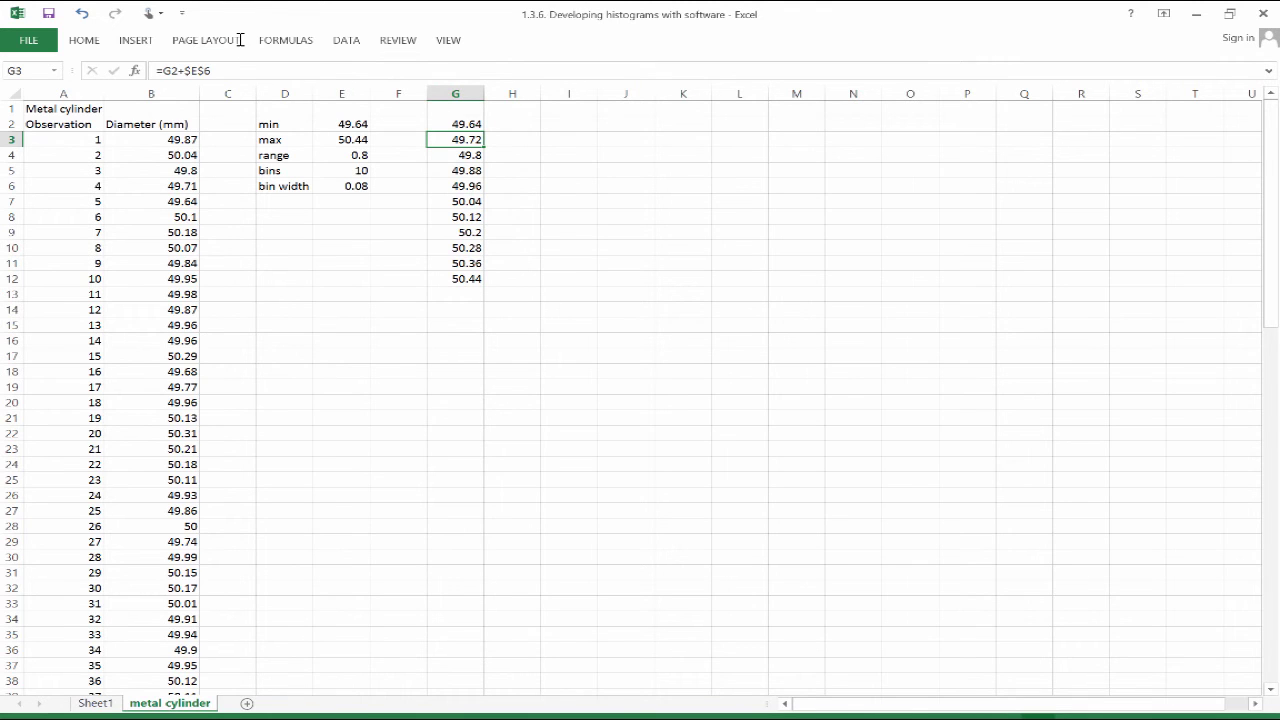
left_click(114, 706)
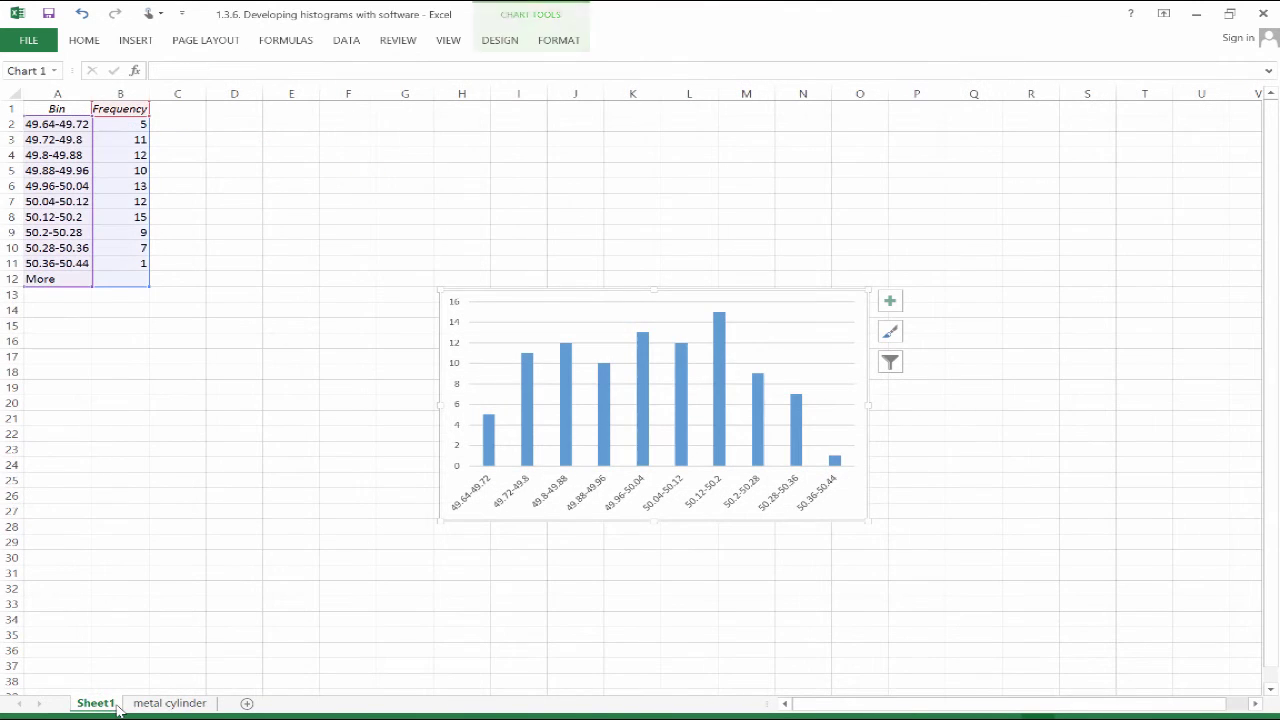